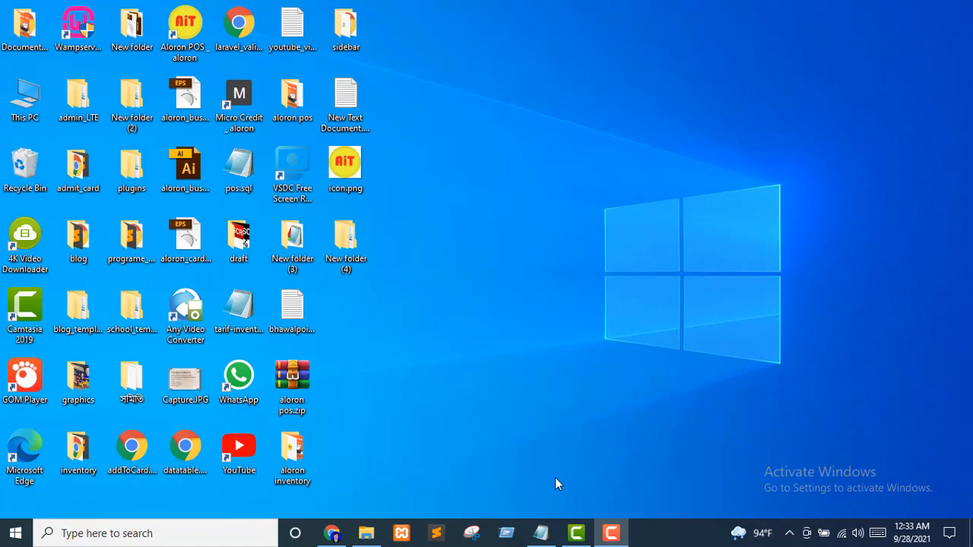
Bring the New Text Document.txt setup checklist back on screen from the taskbar
click(541, 533)
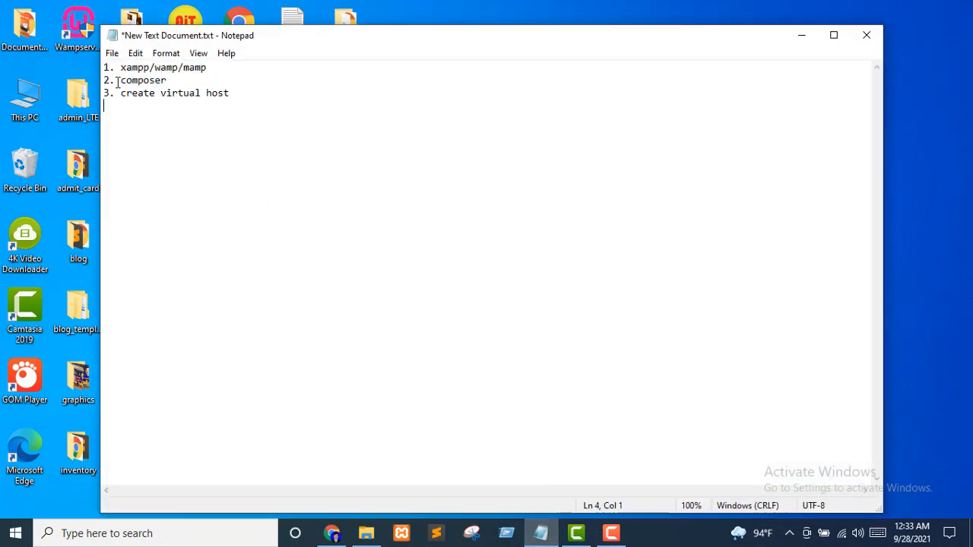
Go over the xampp and virtual host checklist lines, then bring Chrome's New Tab forward
click(136, 68)
click(249, 96)
click(332, 532)
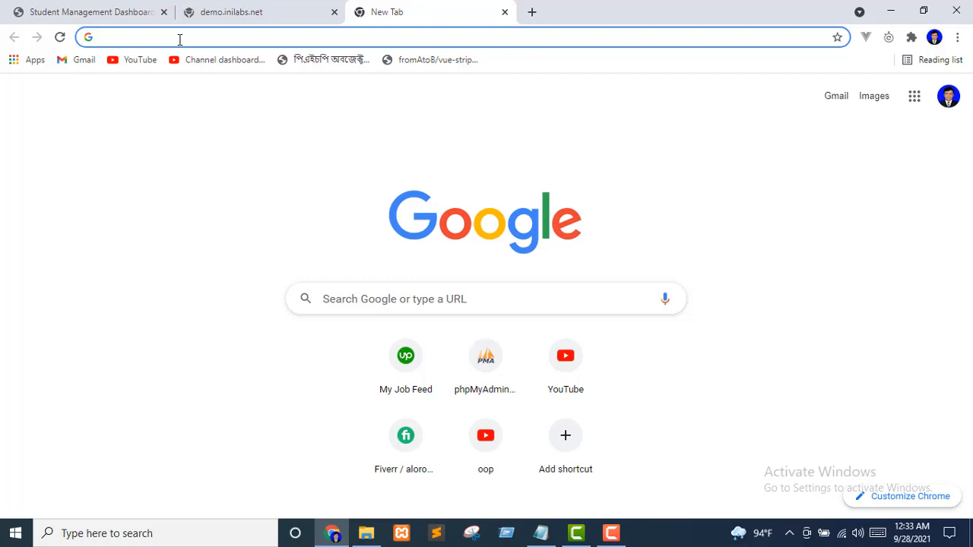
Search Google for 'xampp' and open the apachefriends download page listing 7.3.30, 7.4.23 and 8.0.10
text(xampp)
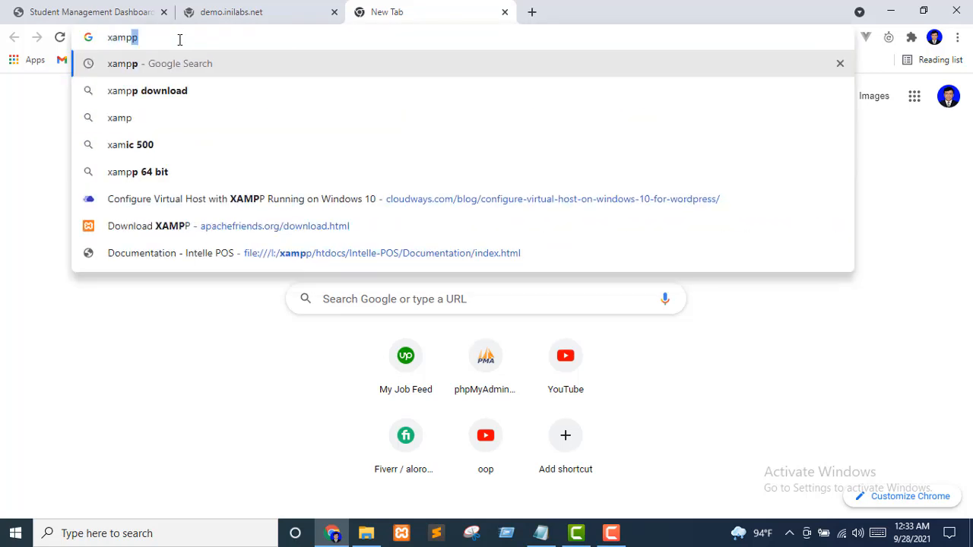
key(Return)
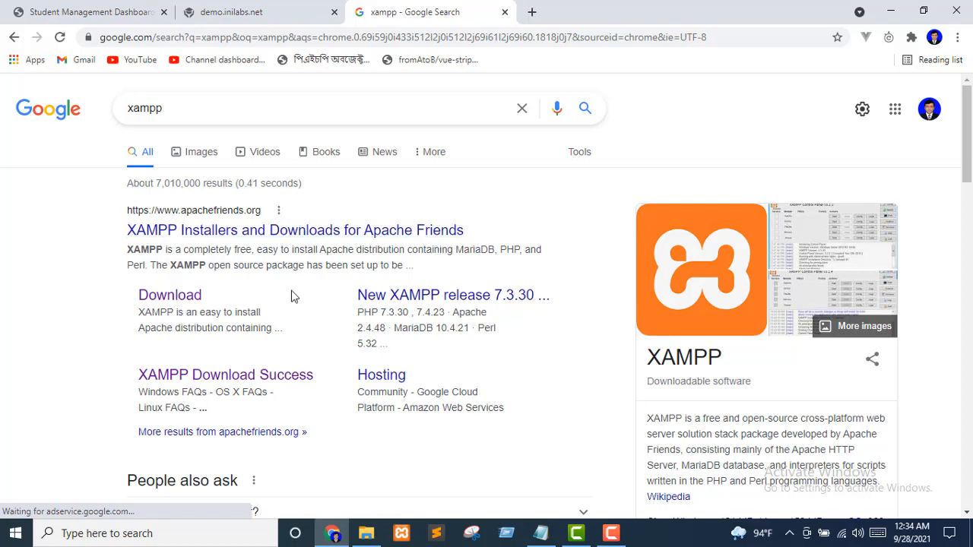
click(187, 303)
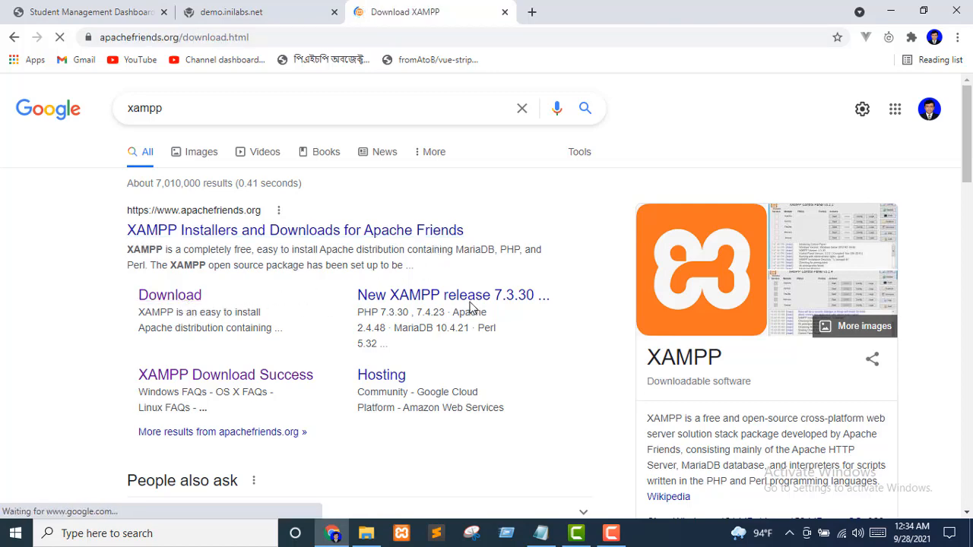
scroll(474, 331, down, 1)
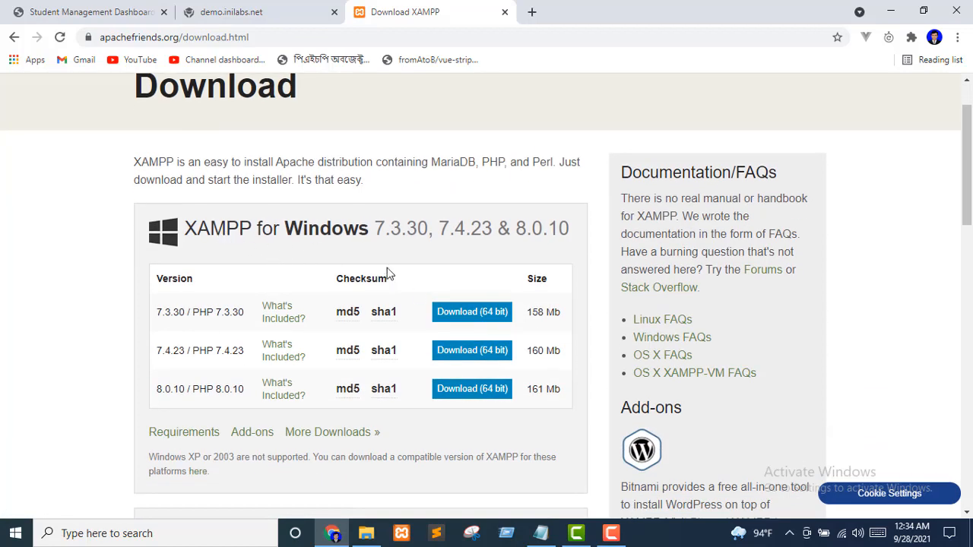
scroll(386, 275, down, 3)
scroll(327, 334, down, 1)
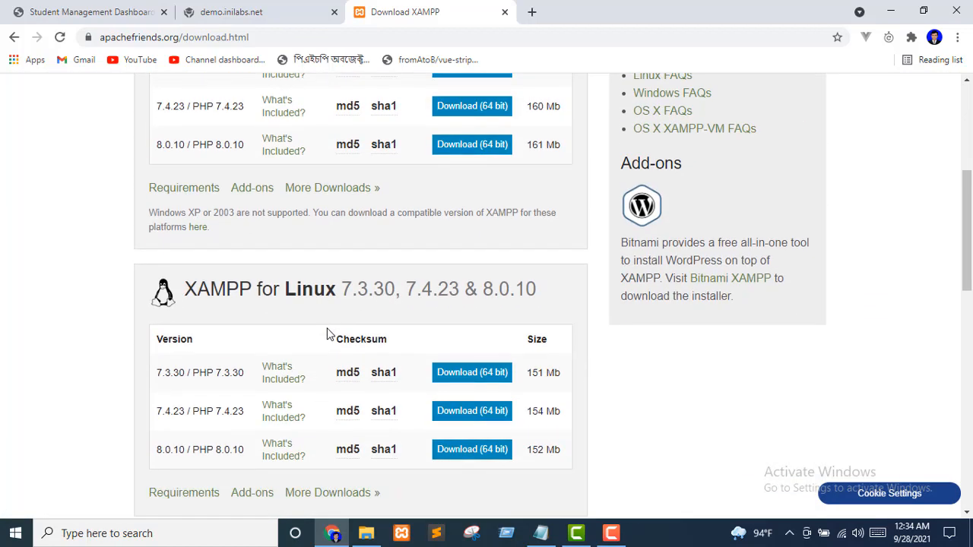
scroll(328, 333, down, 4)
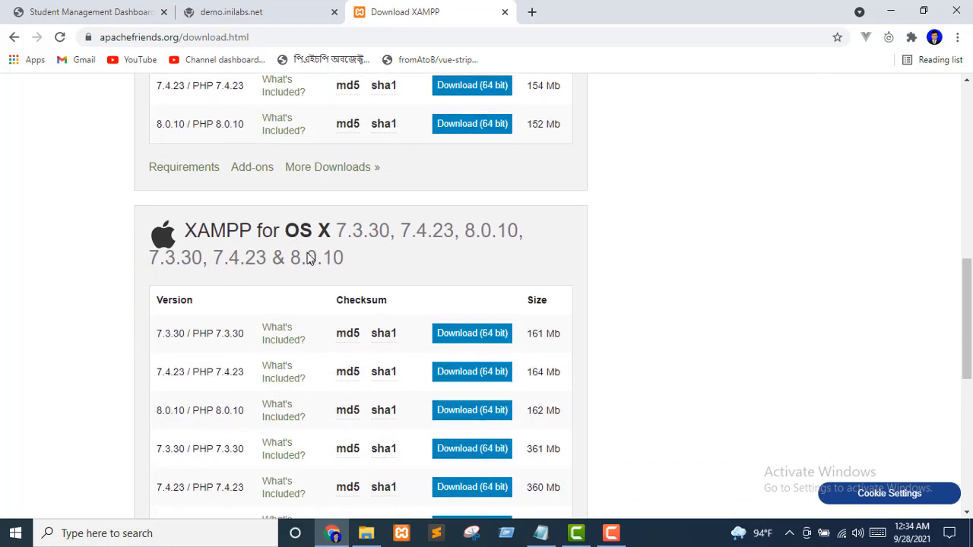
scroll(332, 347, down, 5)
scroll(359, 351, up, 4)
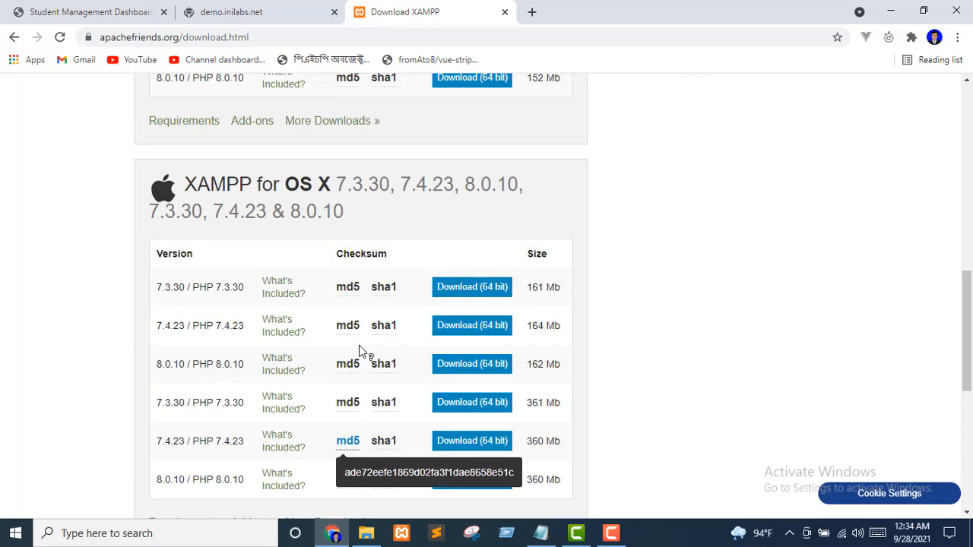
scroll(363, 351, up, 9)
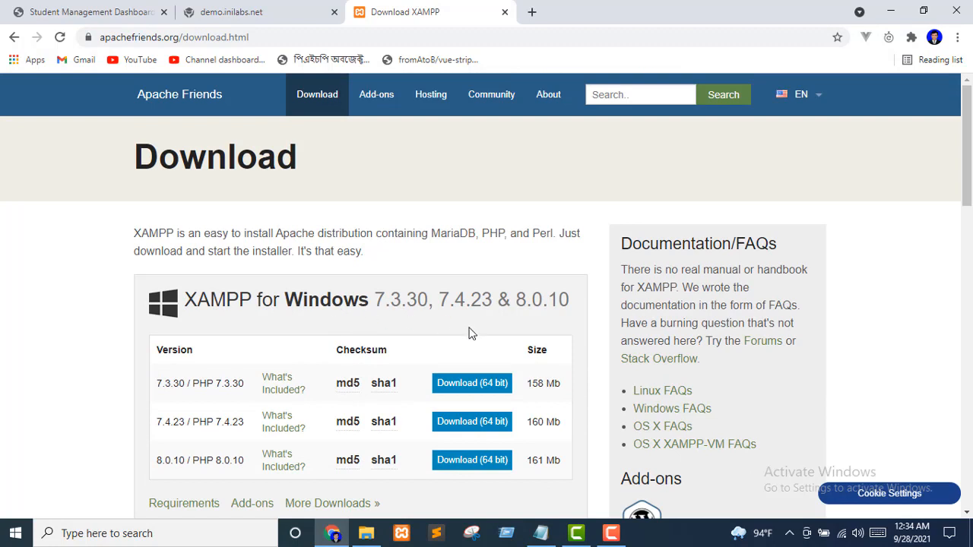
scroll(471, 338, down, 1)
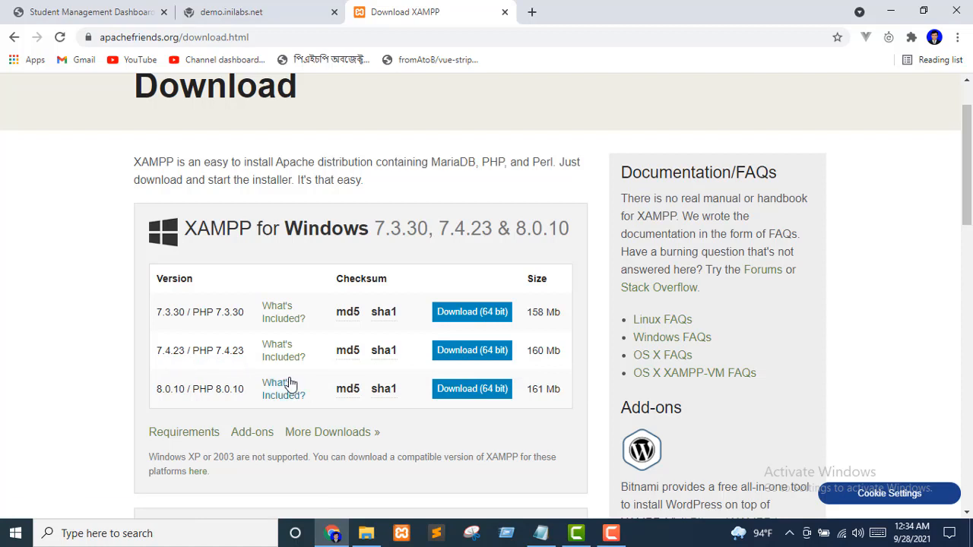
Download the 64-bit XAMPP 7.4.23 installer for Windows
click(472, 351)
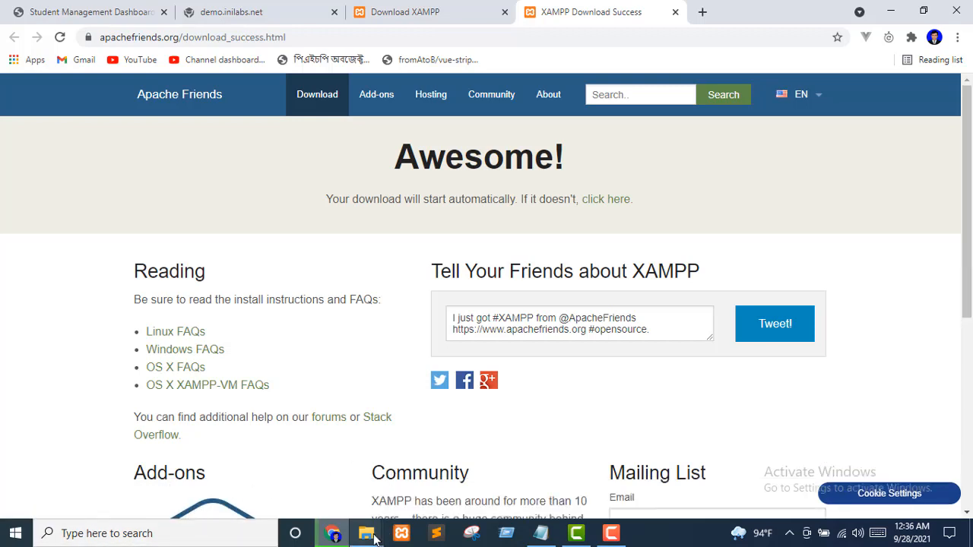
mouse_move(375, 539)
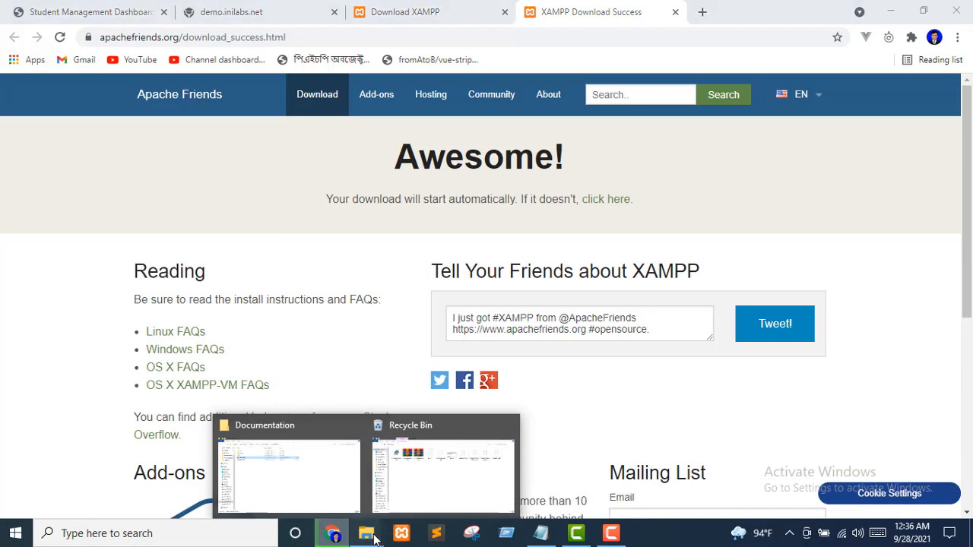
Launch xampp-windows-x64-7.4.23-0-VC15-installer.exe from the Downloads folder in File Explorer
click(325, 492)
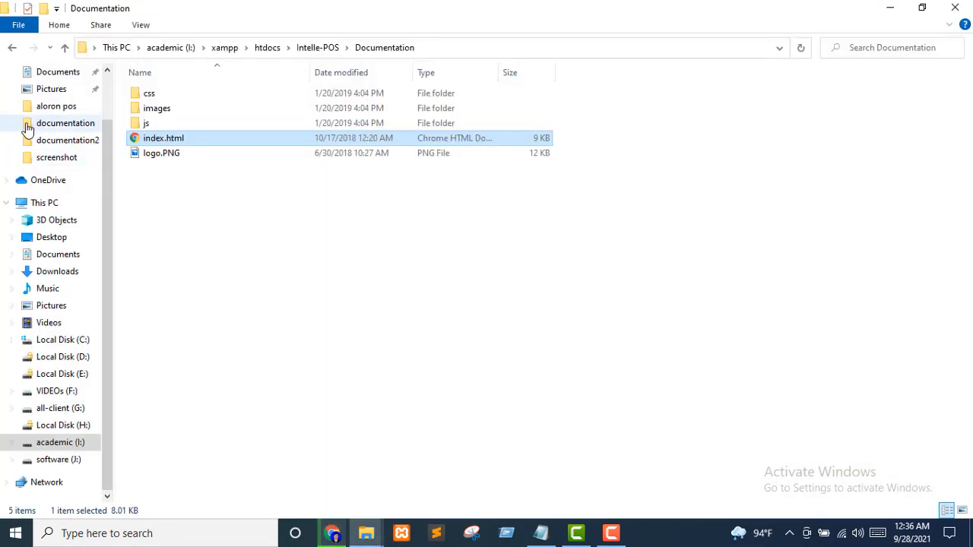
scroll(59, 106, up, 2)
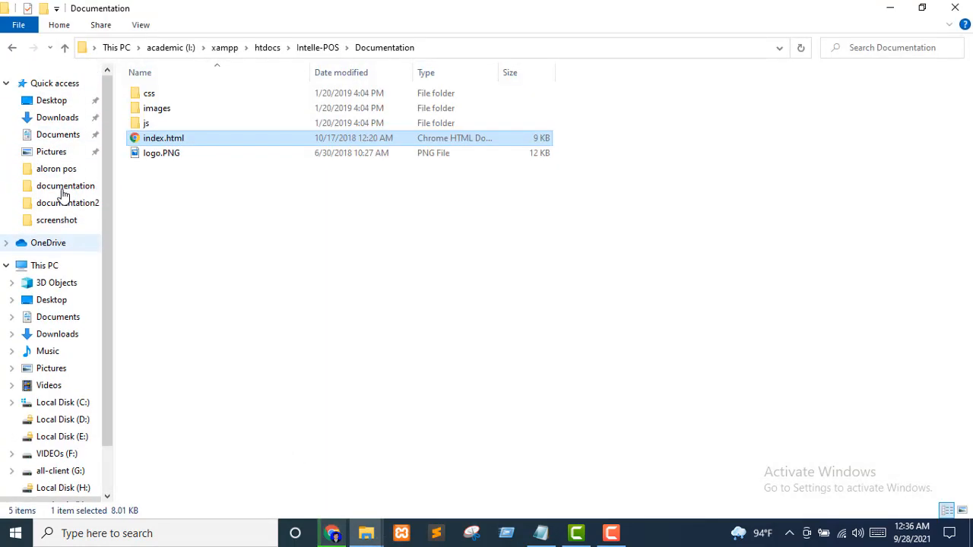
click(58, 118)
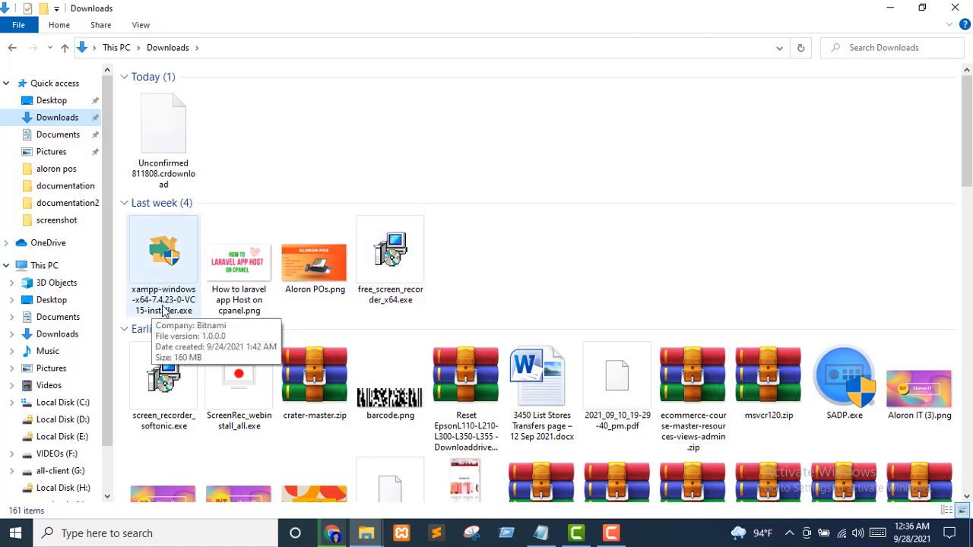
double_click(164, 253)
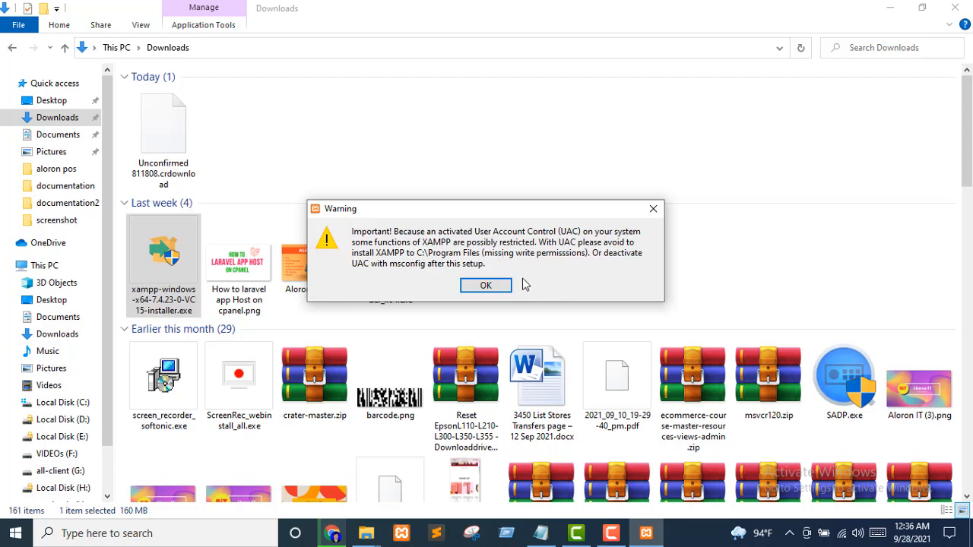
Dismiss the UAC warning, advance to the C:\xampp folder step, then cancel and abort the setup
click(486, 287)
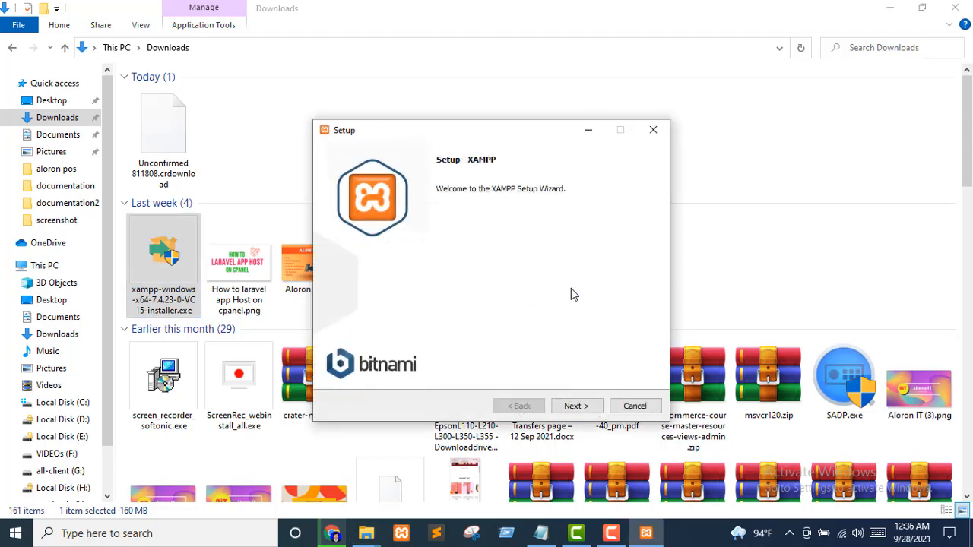
click(580, 409)
click(572, 404)
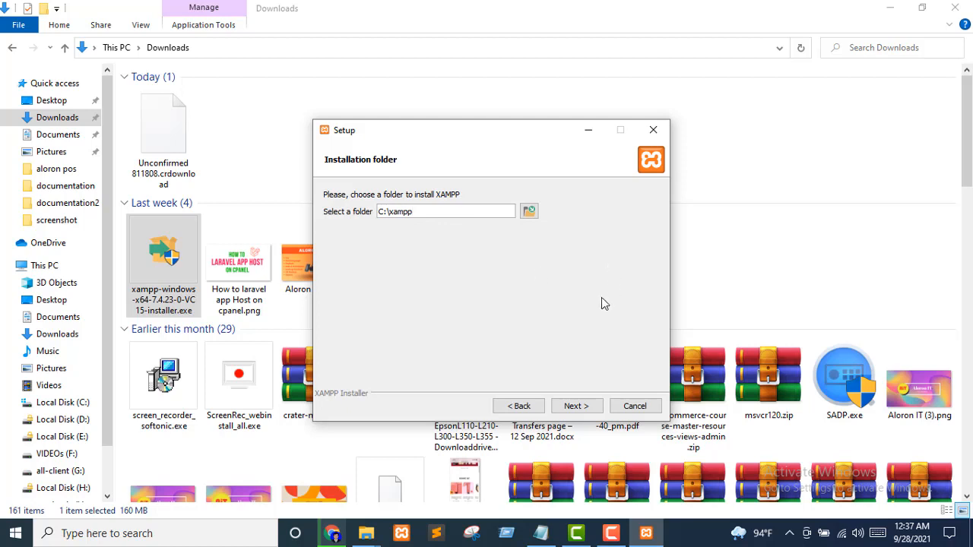
click(627, 406)
click(456, 270)
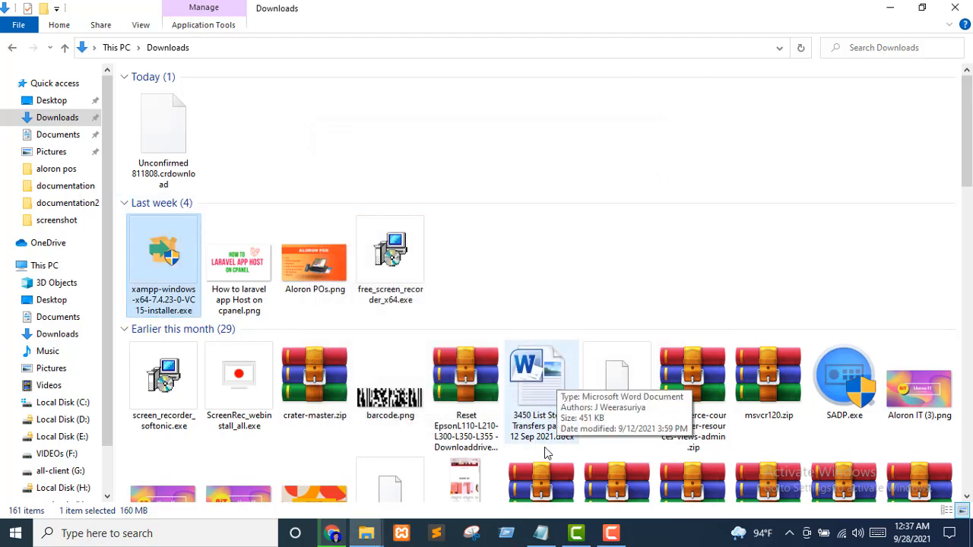
Highlight the 'create' and 'composer' checklist items, minimize Notepad, and return to Chrome
click(541, 533)
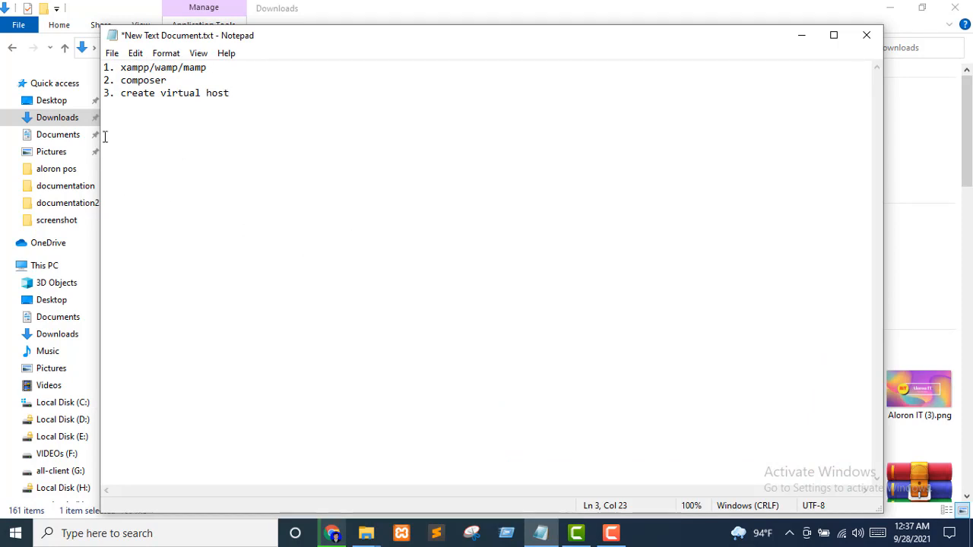
double_click(131, 91)
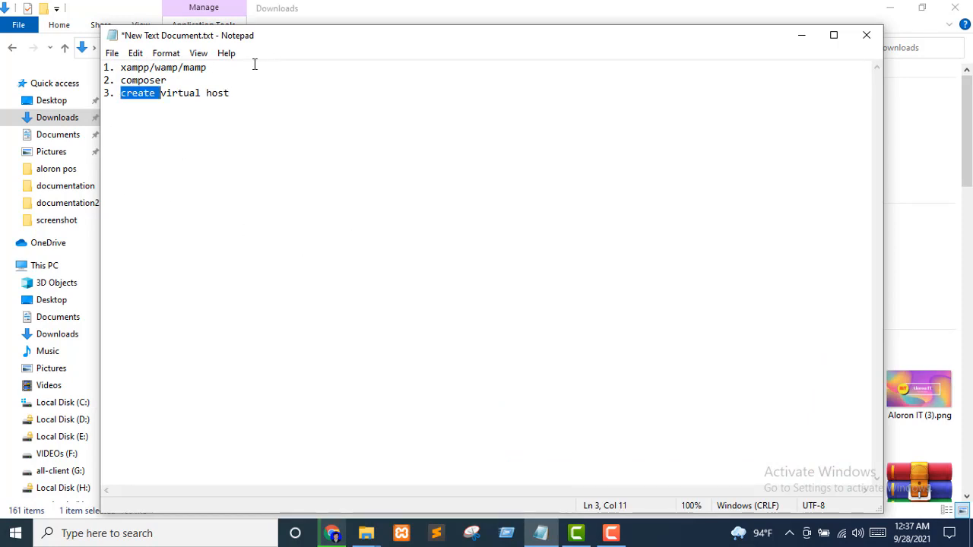
double_click(151, 80)
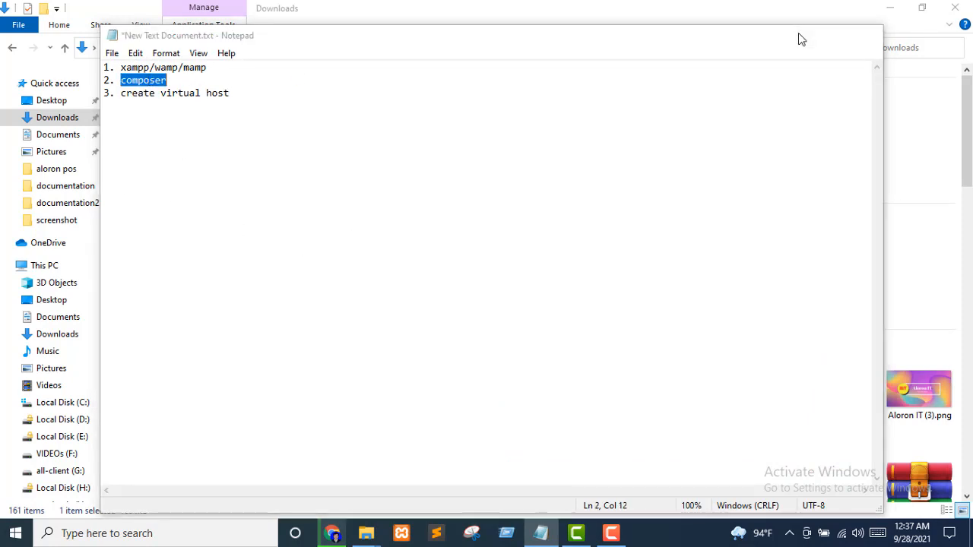
click(798, 34)
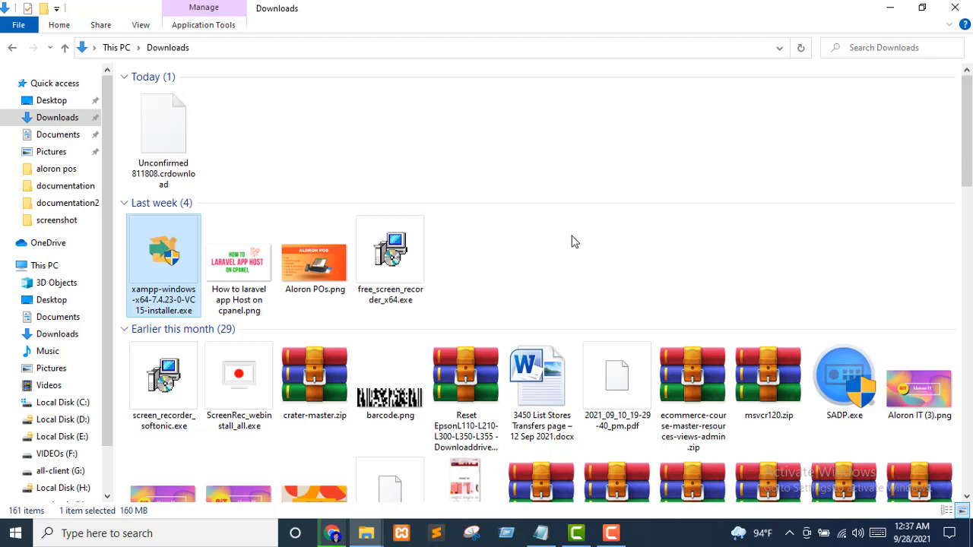
click(332, 533)
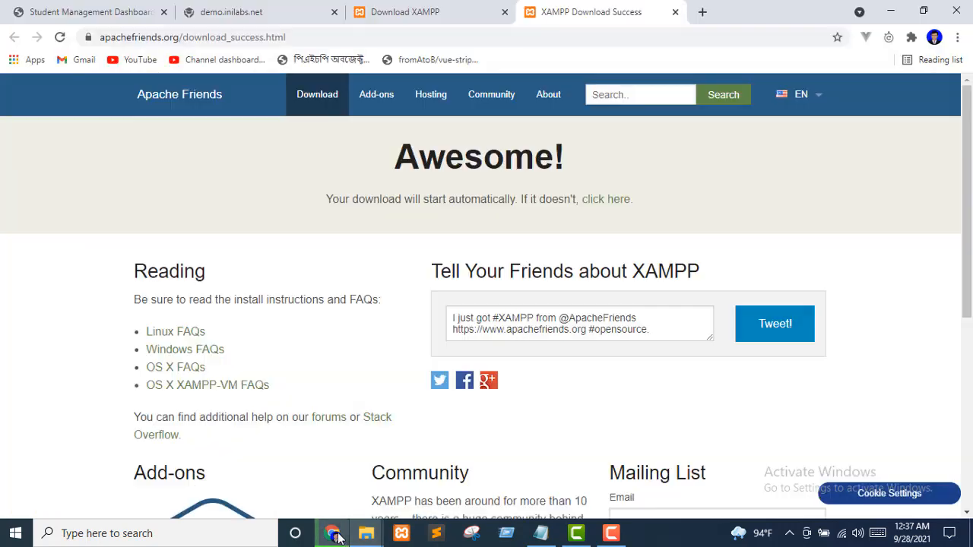
Search Google for 'composer' in a new tab and open getcomposer.org
click(703, 13)
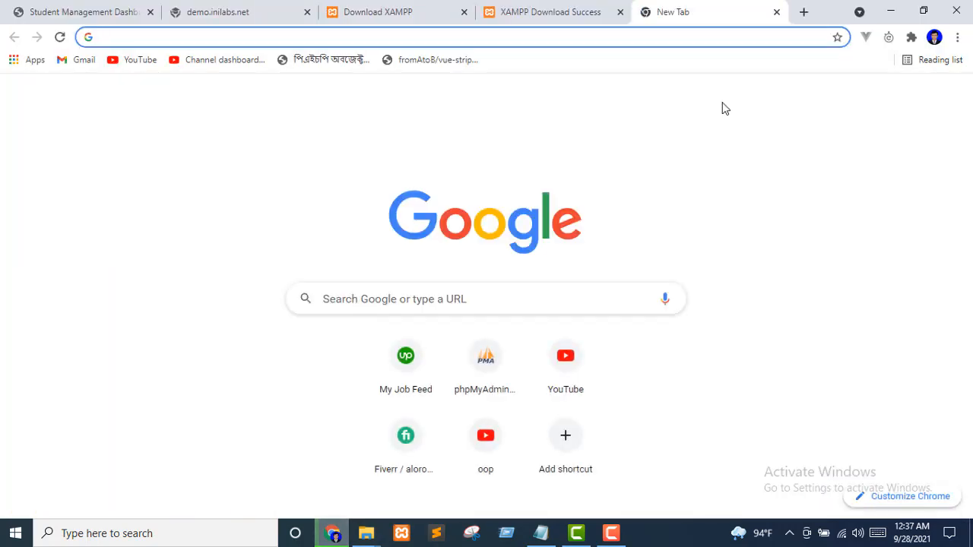
text(com)
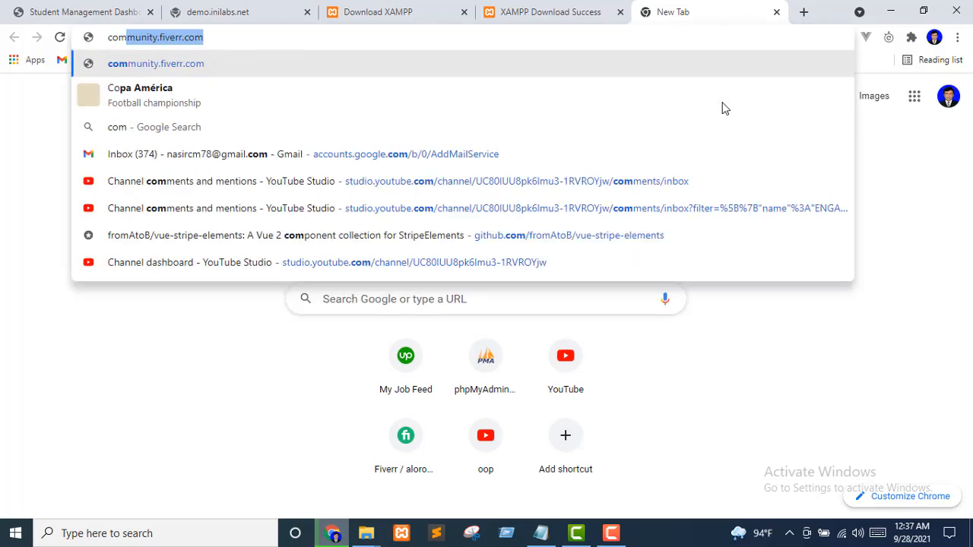
text(po)
key(BackSpace)
key(BackSpace)
text(p)
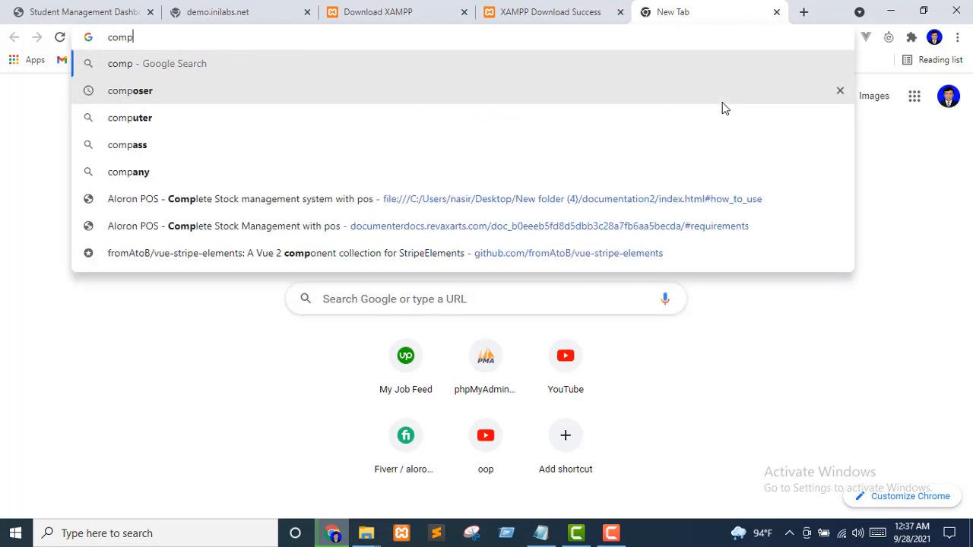
text(oser)
key(Return)
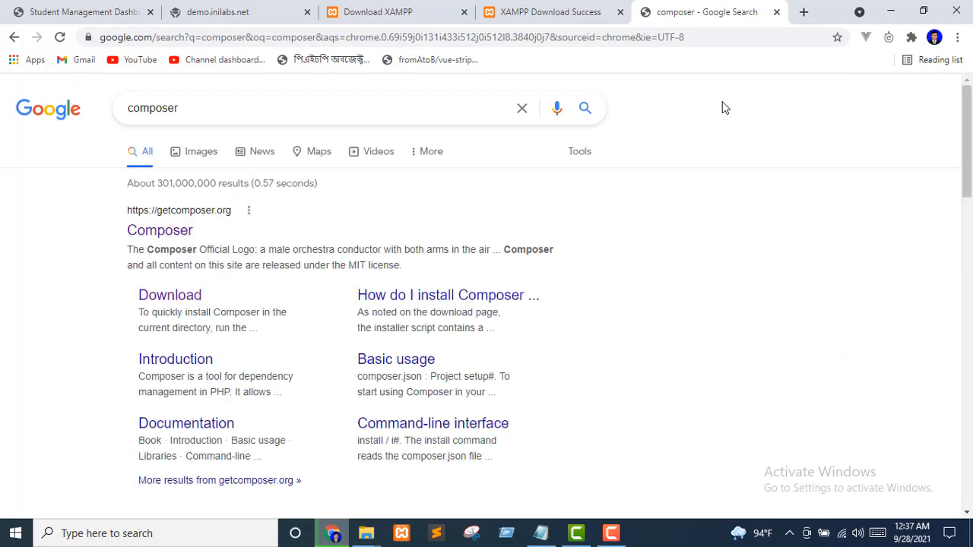
click(151, 238)
Download Composer-Setup.exe from the Composer download page and launch it
scroll(588, 381, down, 2)
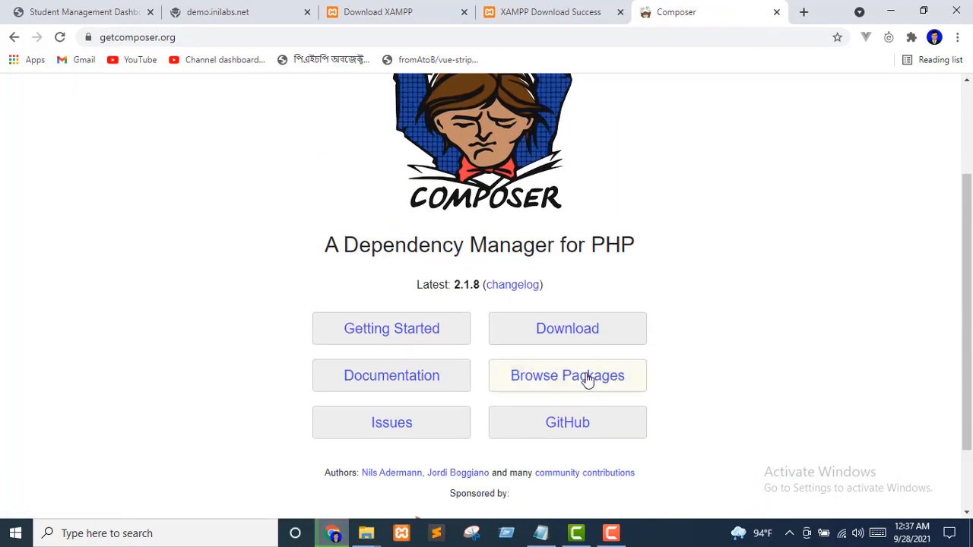
click(556, 340)
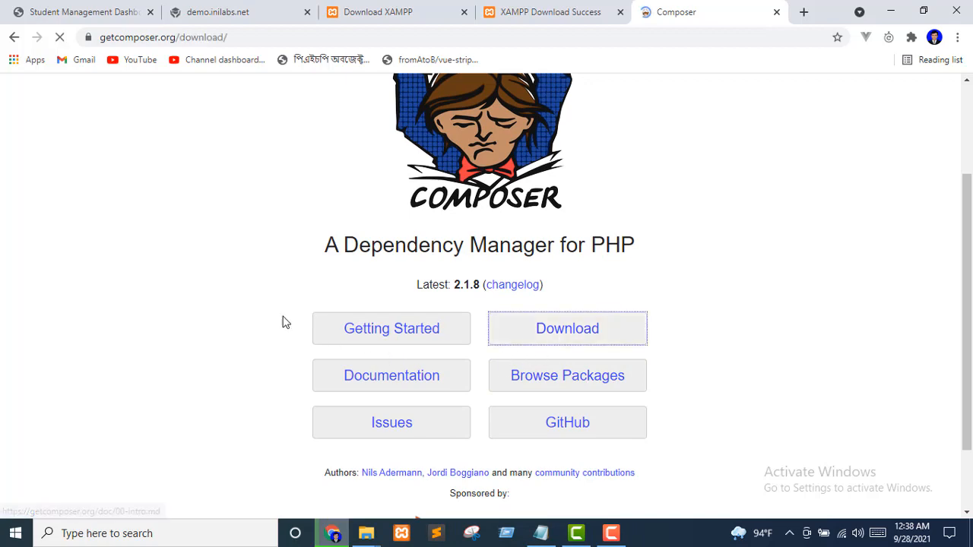
scroll(236, 190, down, 2)
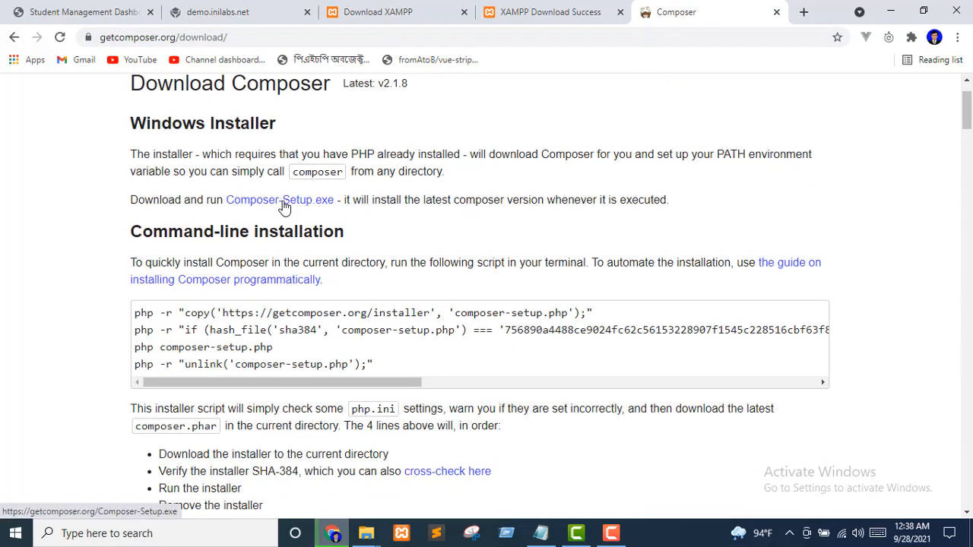
click(258, 203)
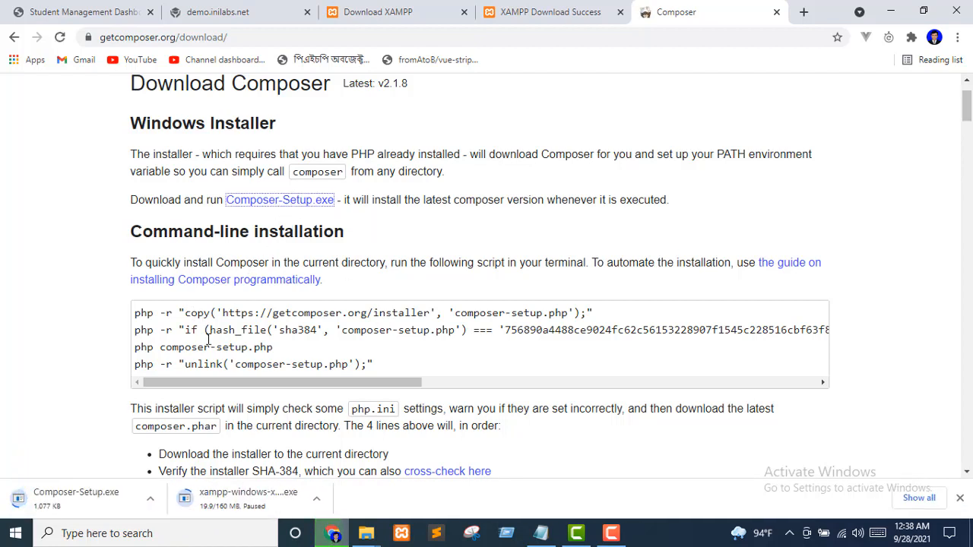
click(65, 514)
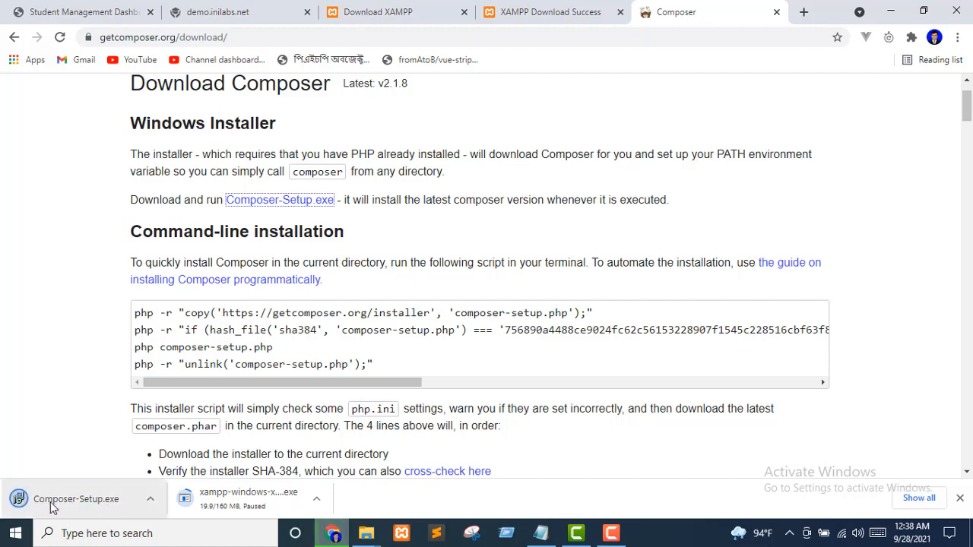
click(38, 505)
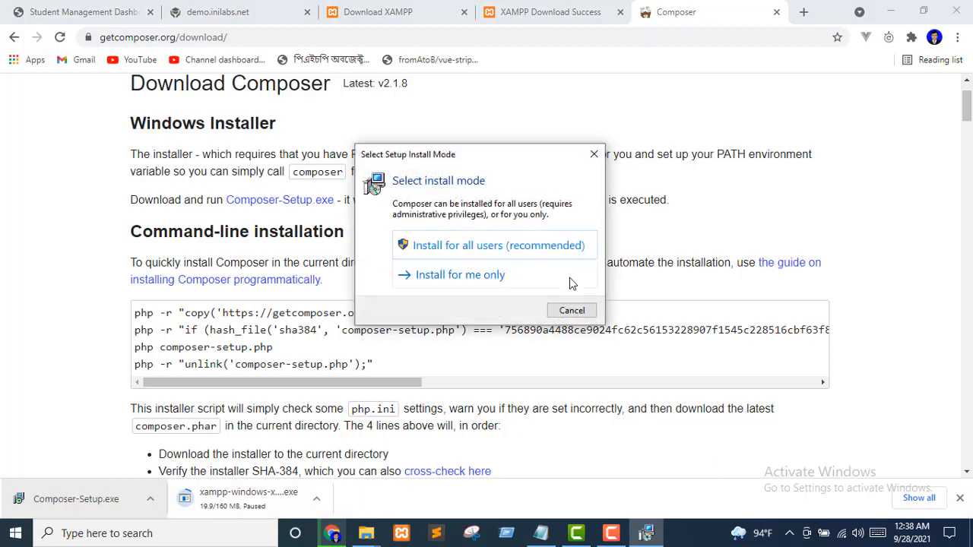
Install Composer for all users and continue past the Installation Options page
click(541, 248)
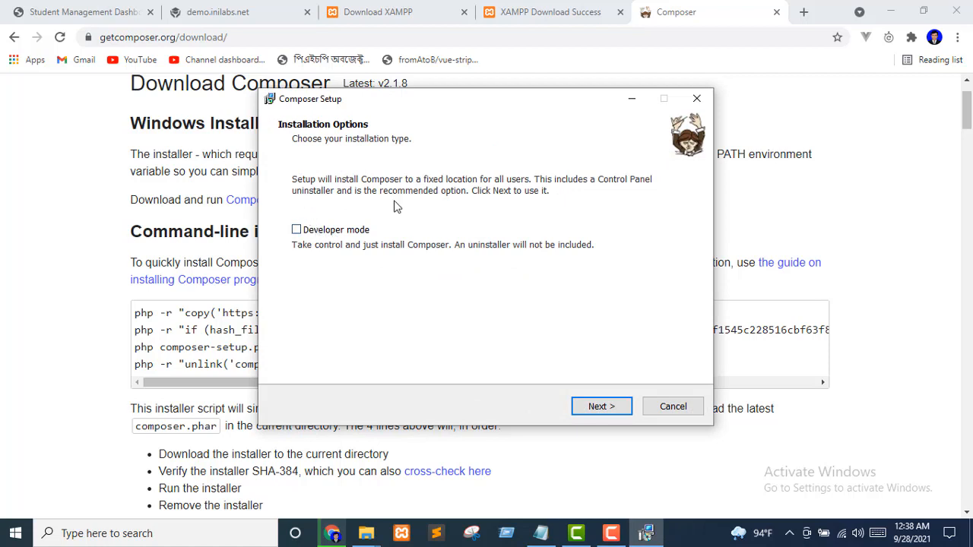
click(610, 403)
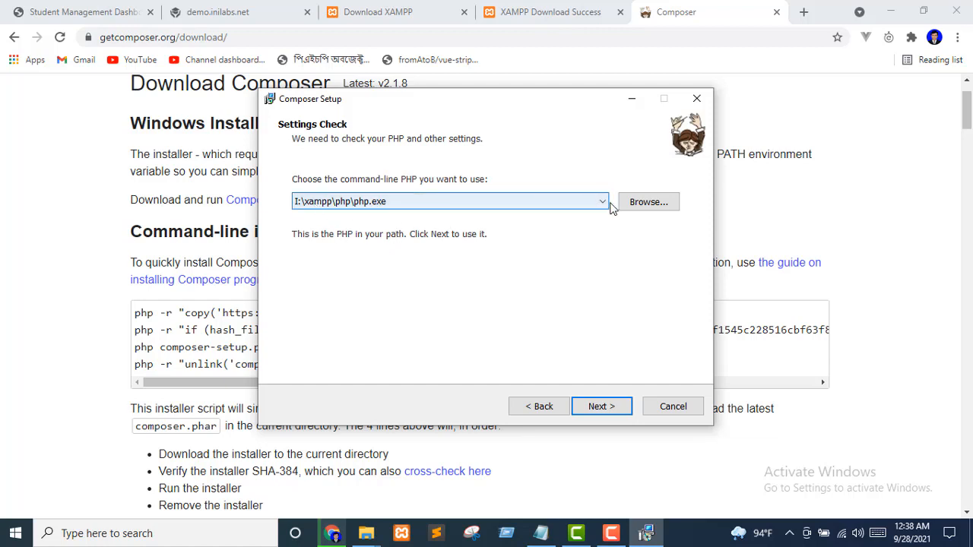
Browse to I:\xampp\php\php.exe and select it as the command-line PHP
click(633, 209)
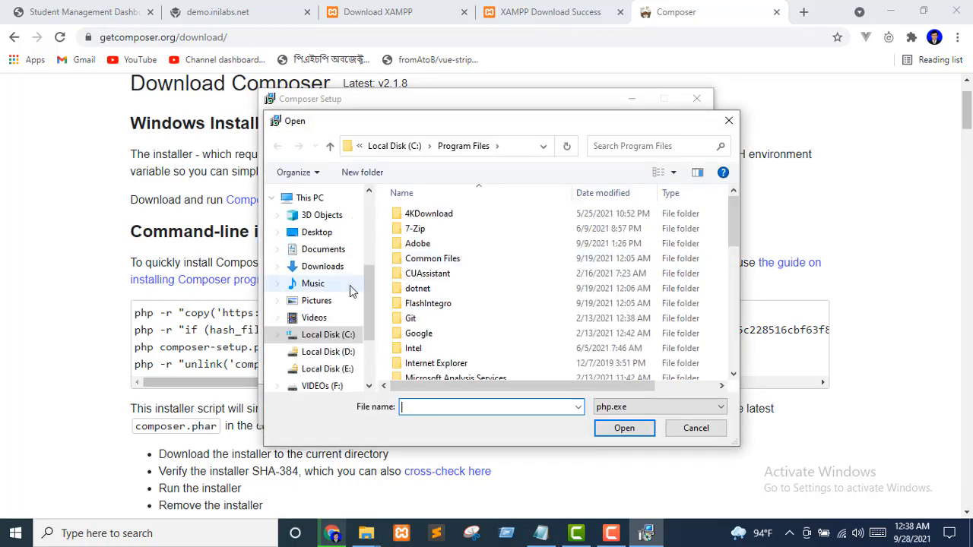
scroll(489, 297, down, 5)
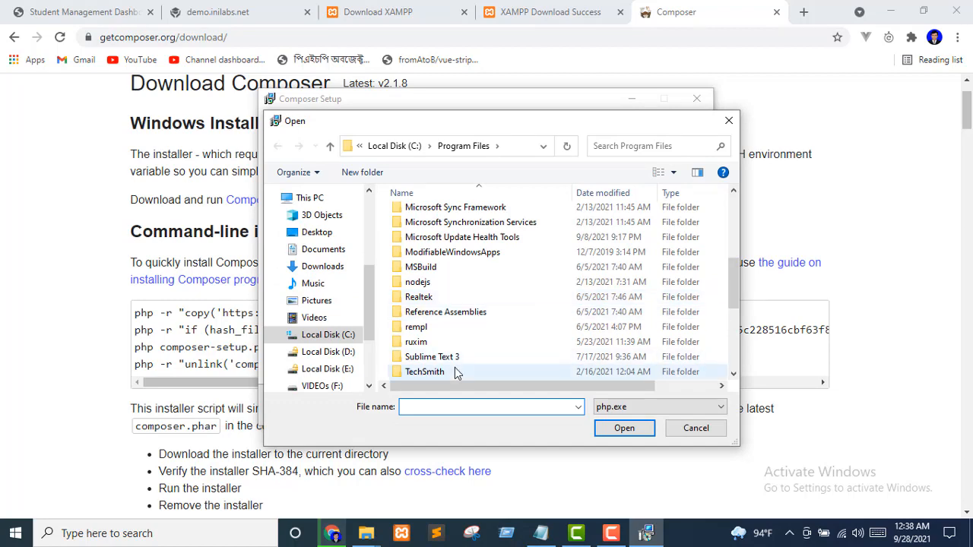
scroll(456, 372, down, 5)
scroll(370, 362, down, 2)
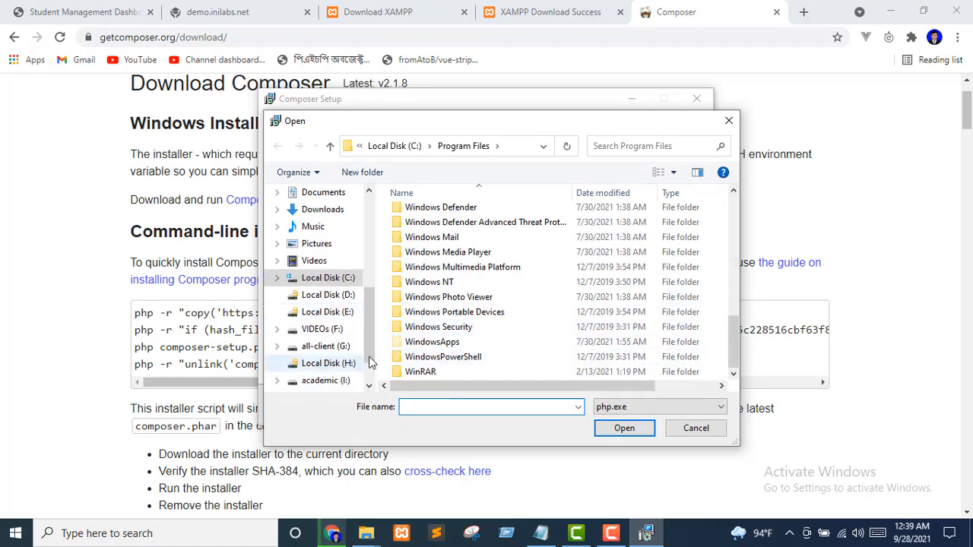
scroll(311, 361, down, 1)
click(325, 332)
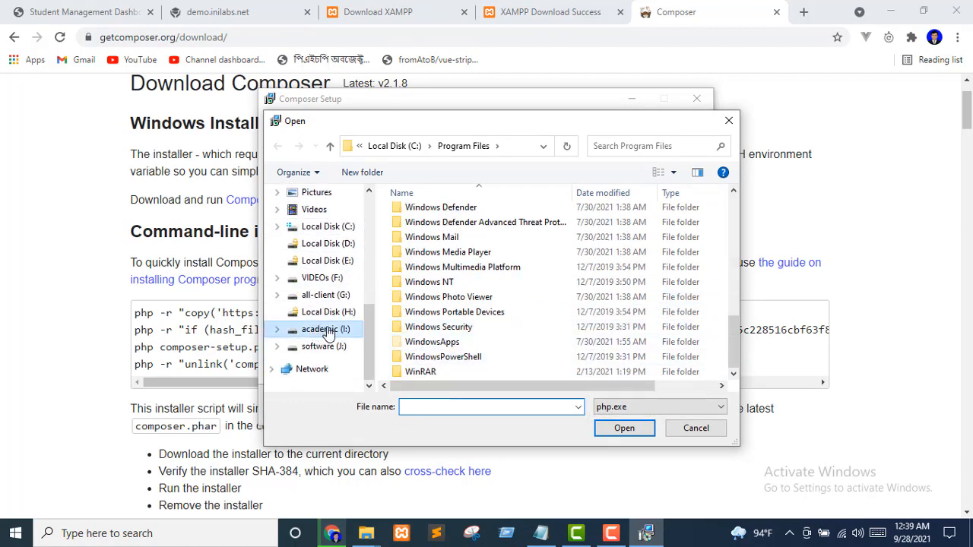
scroll(472, 320, down, 5)
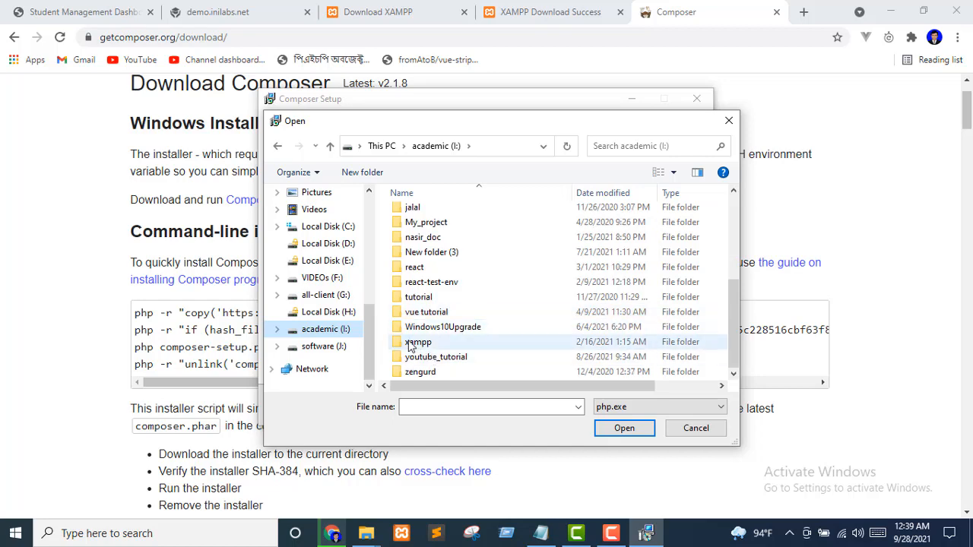
double_click(437, 342)
scroll(511, 303, down, 4)
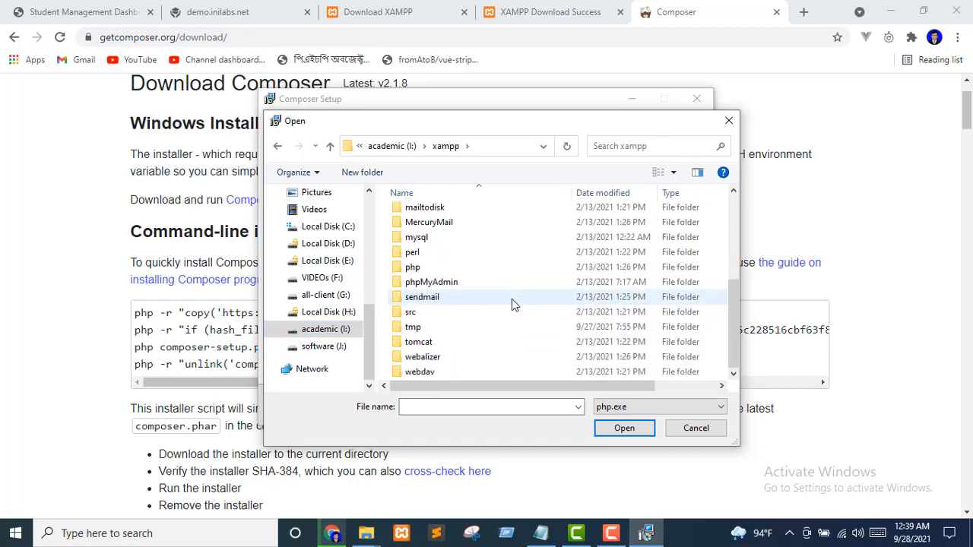
scroll(511, 303, up, 4)
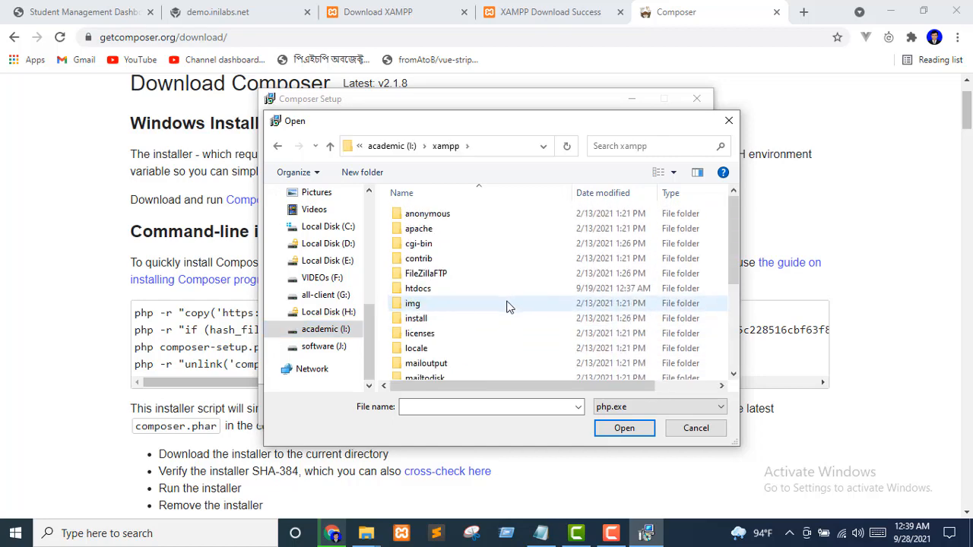
double_click(419, 230)
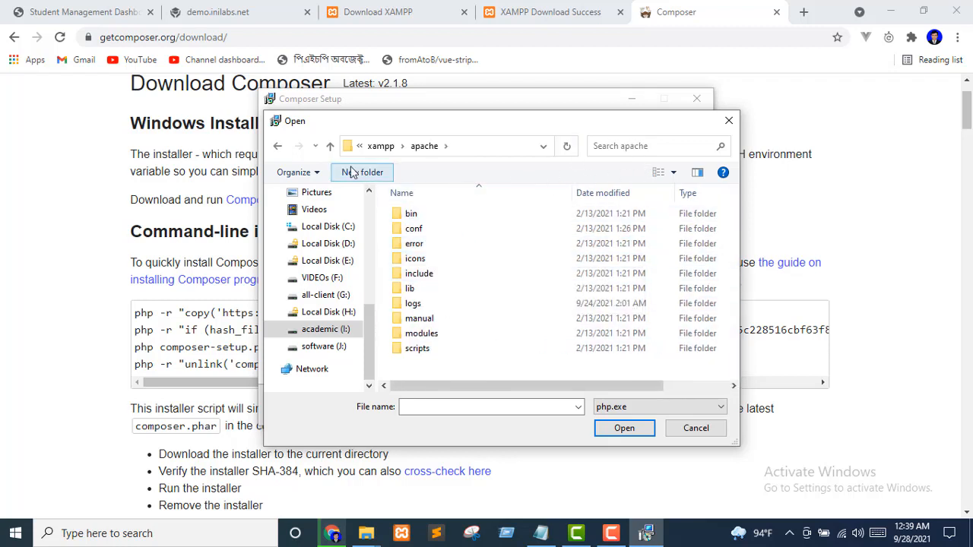
click(330, 146)
scroll(514, 291, down, 4)
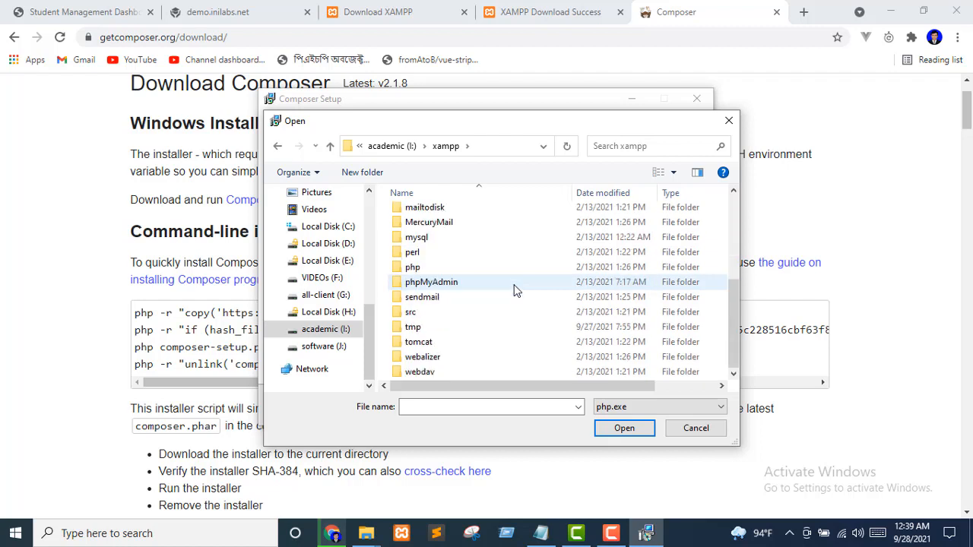
double_click(414, 267)
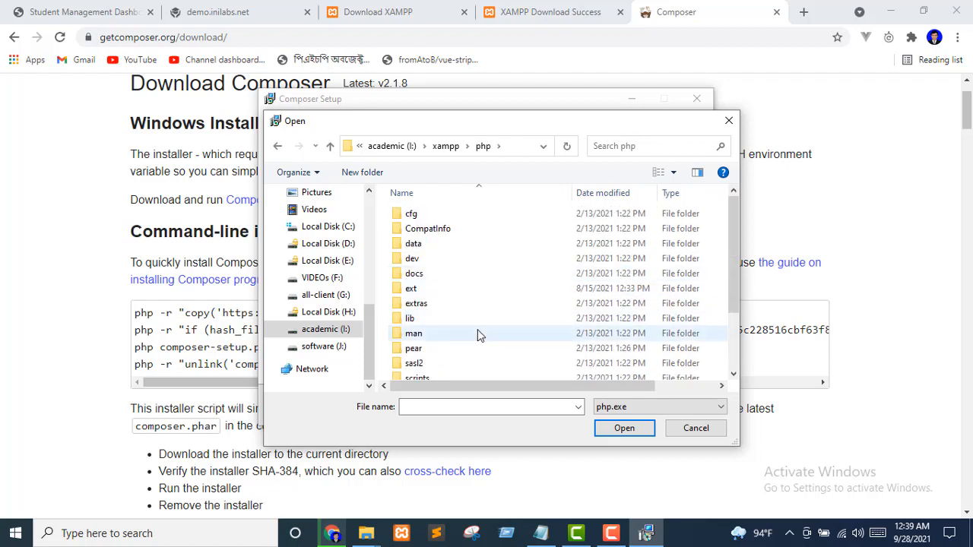
scroll(478, 333, down, 2)
click(411, 377)
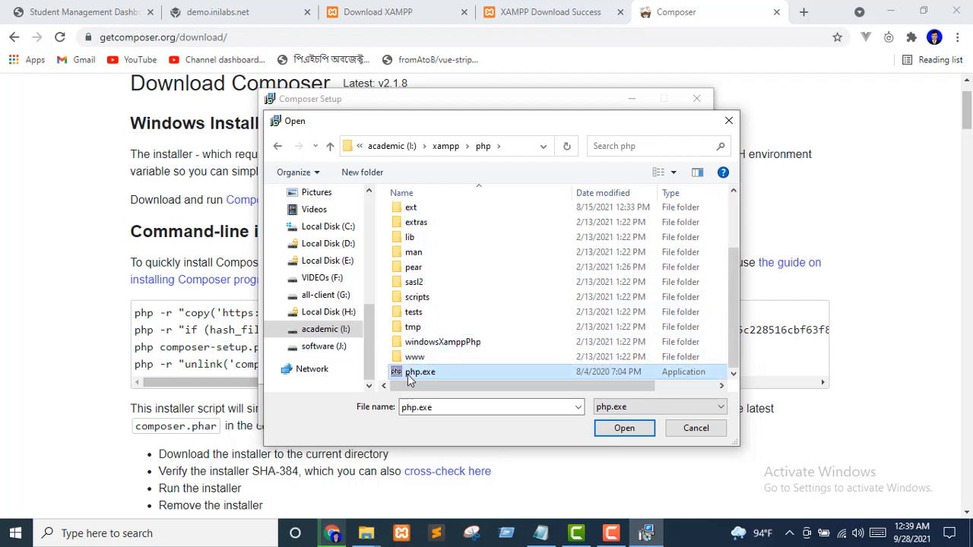
click(624, 427)
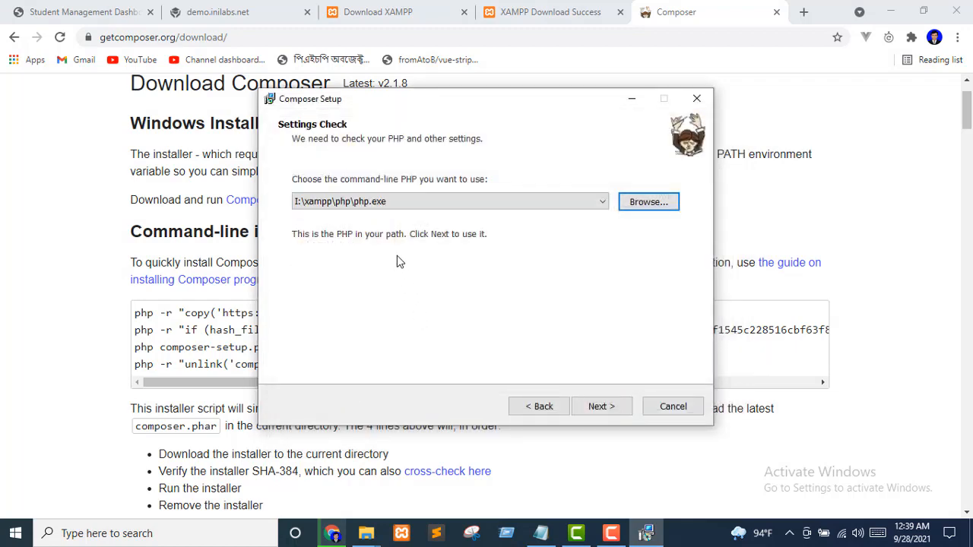
Continue without a proxy, install Composer, and finish the setup wizard
click(601, 407)
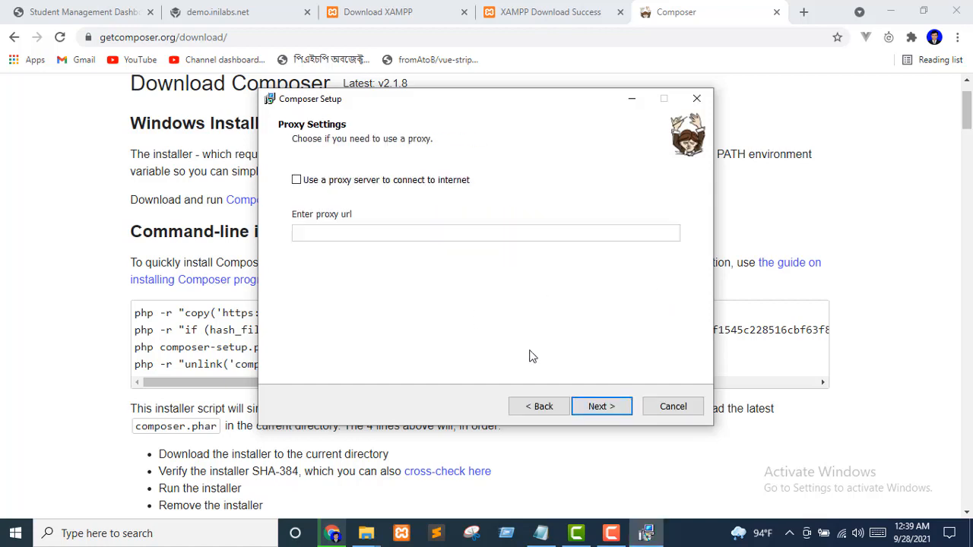
click(604, 409)
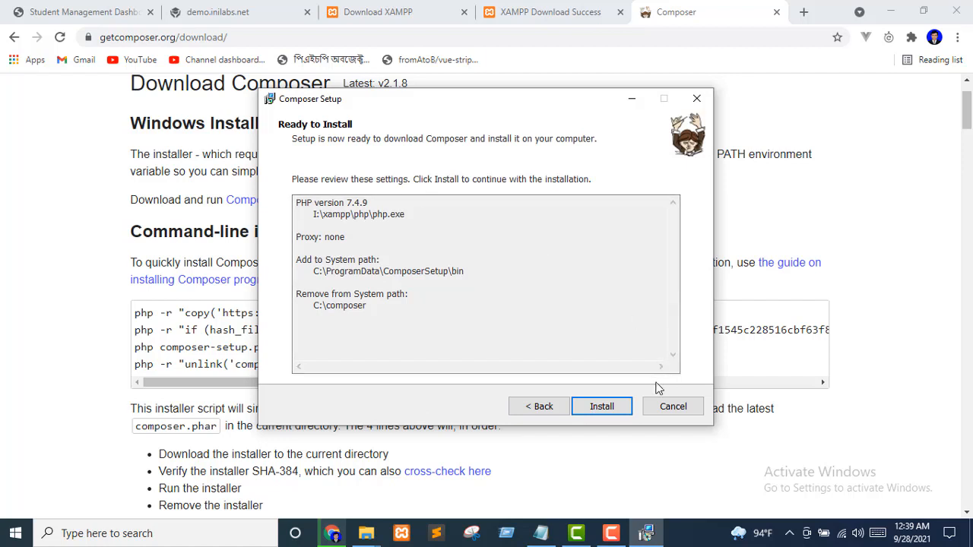
click(616, 405)
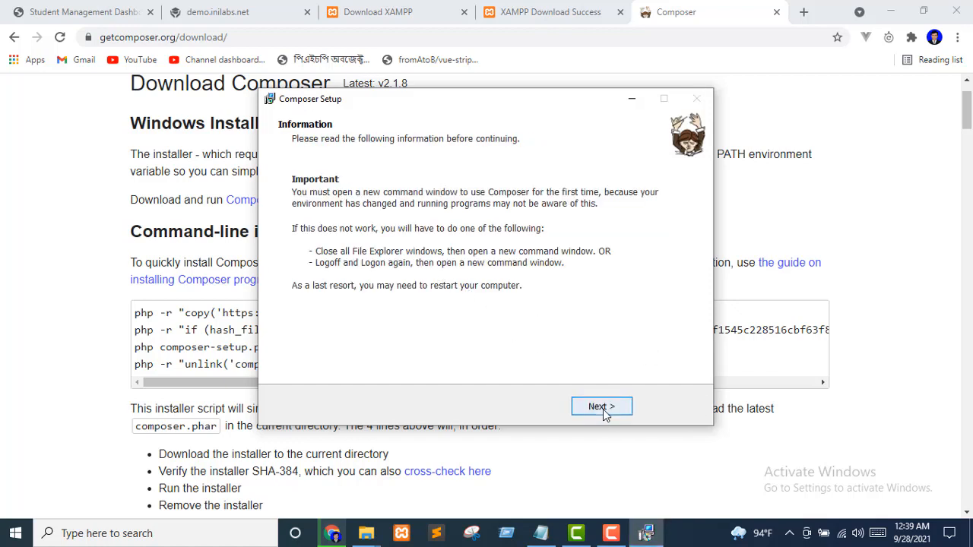
click(603, 408)
click(605, 403)
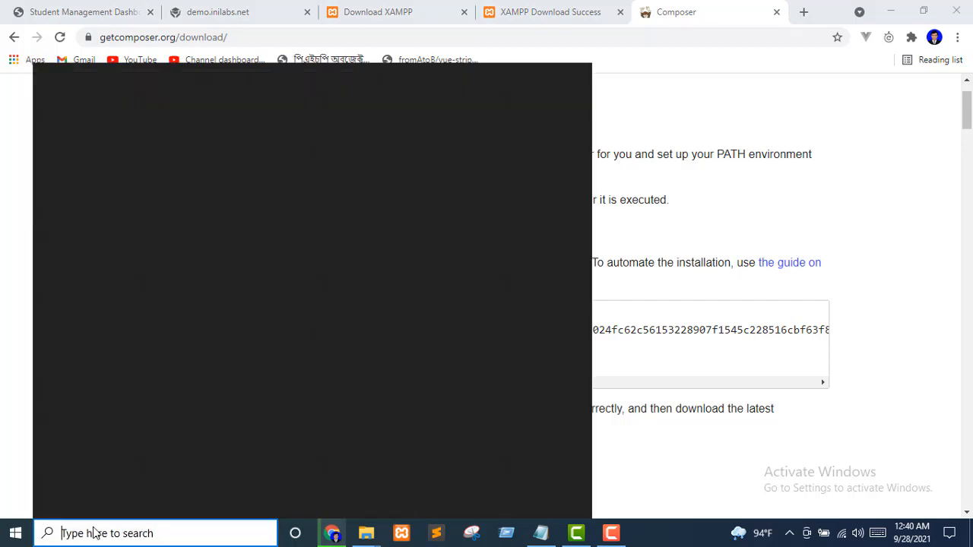
Launch the XAMPP Control Panel from Windows search
click(96, 529)
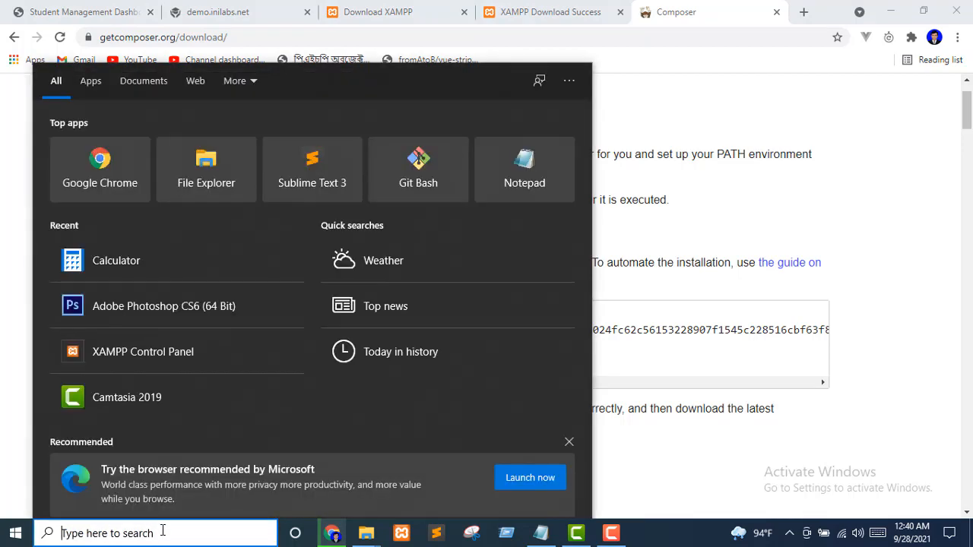
text(xamp)
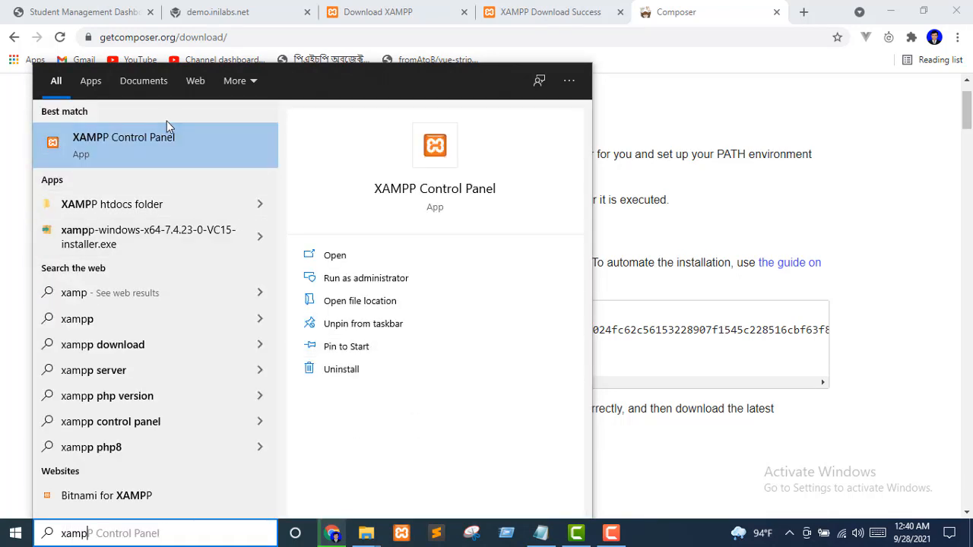
click(117, 139)
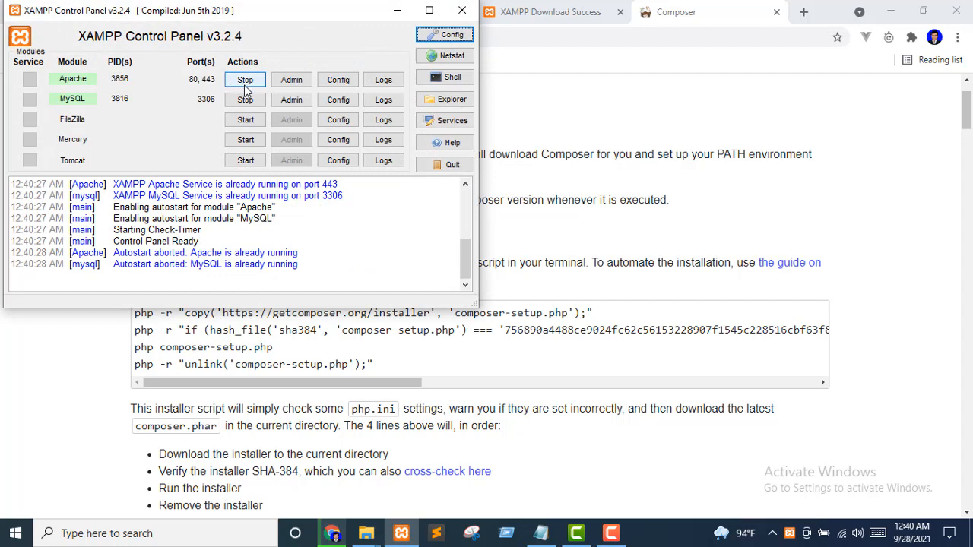
Stop and restart Apache and MySQL, then close the XAMPP Control Panel
click(243, 82)
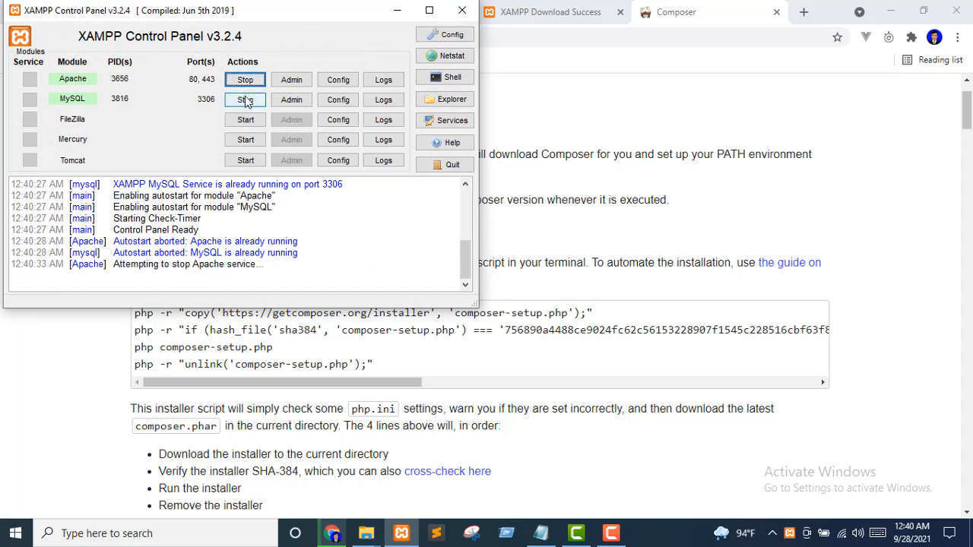
click(244, 101)
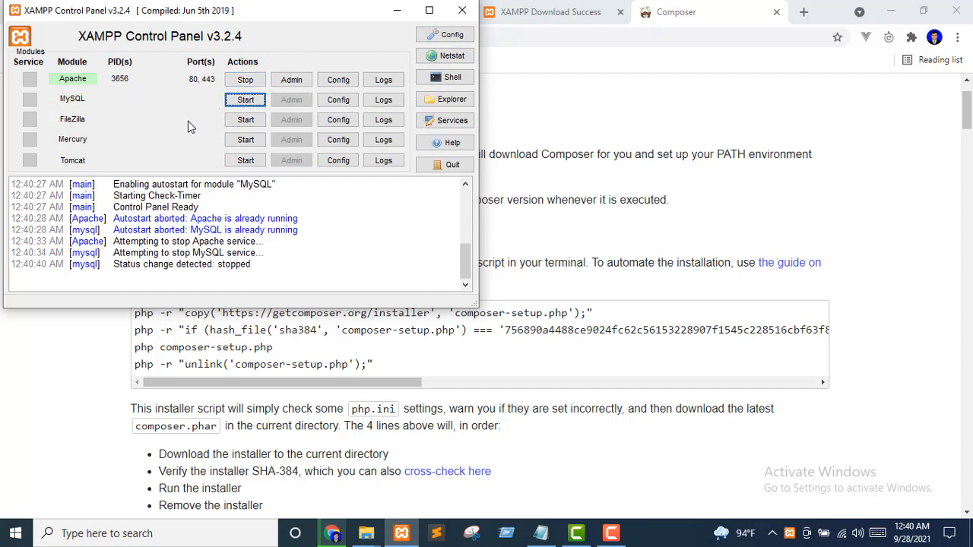
click(228, 79)
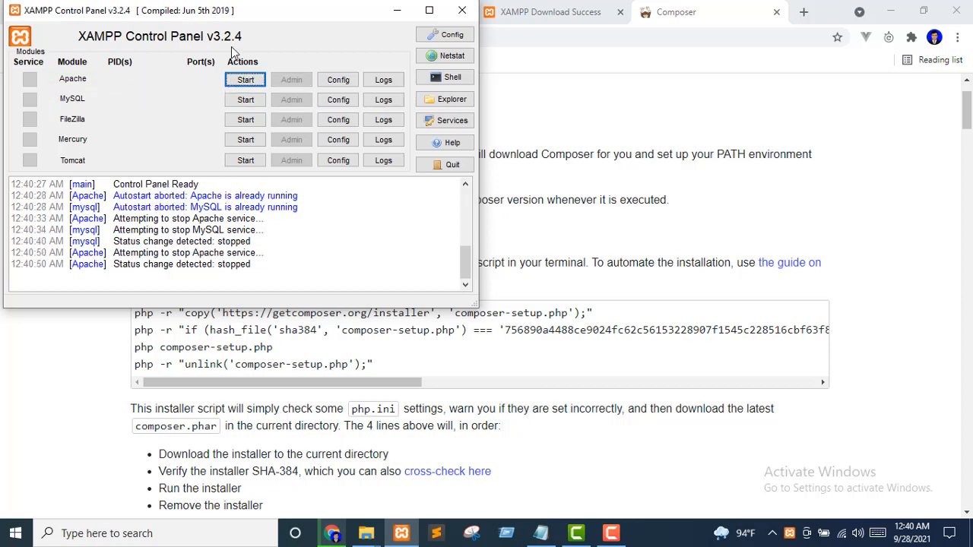
click(247, 82)
click(245, 101)
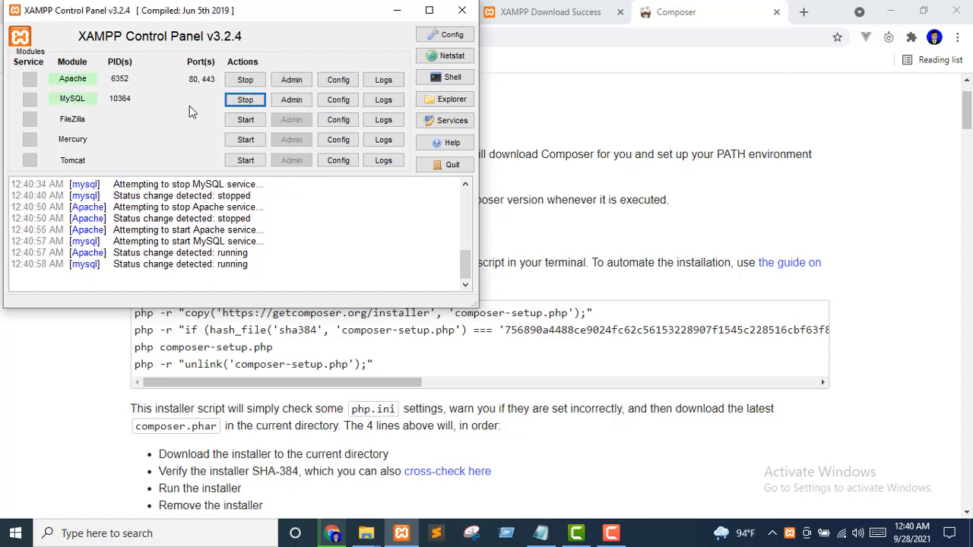
click(461, 13)
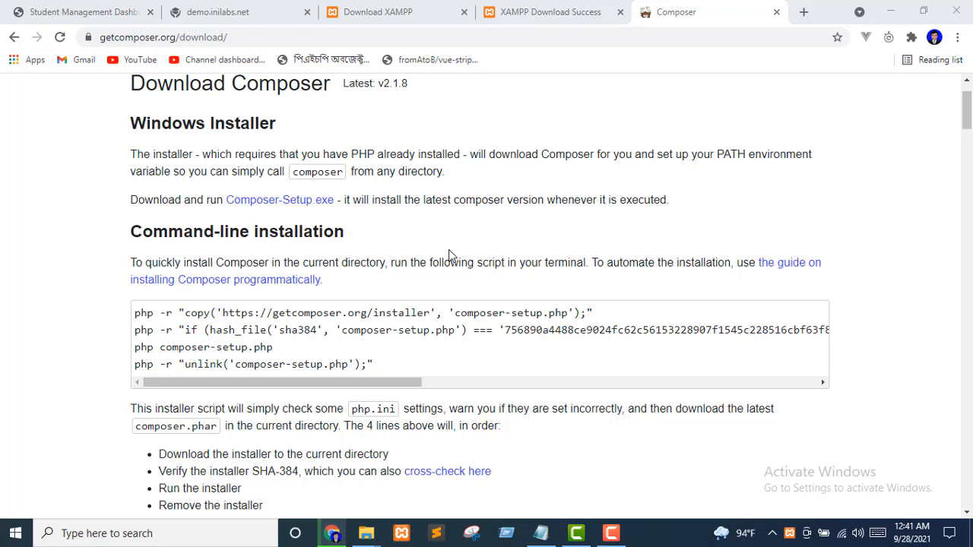
Load localhost/phpmyadmin in a new browser tab
click(804, 11)
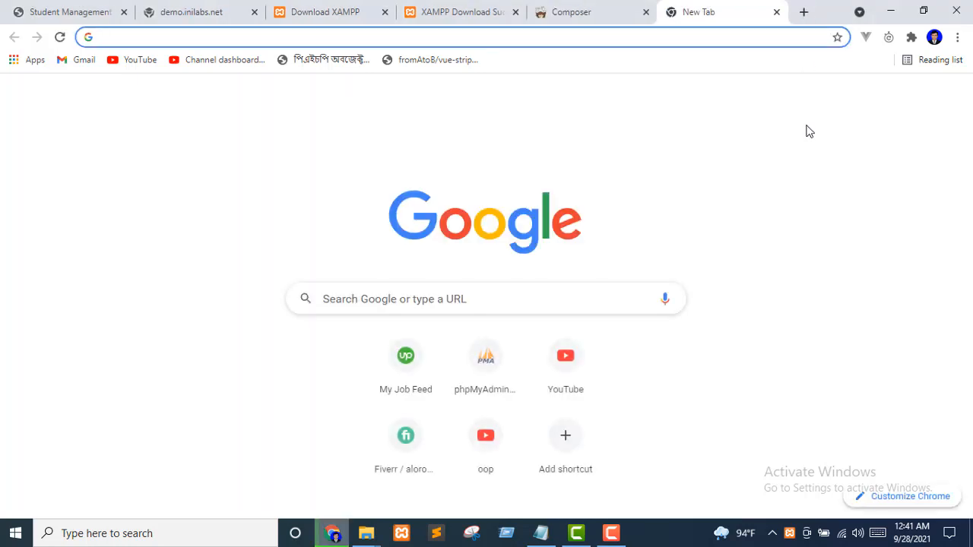
text(lor)
key(BackSpace)
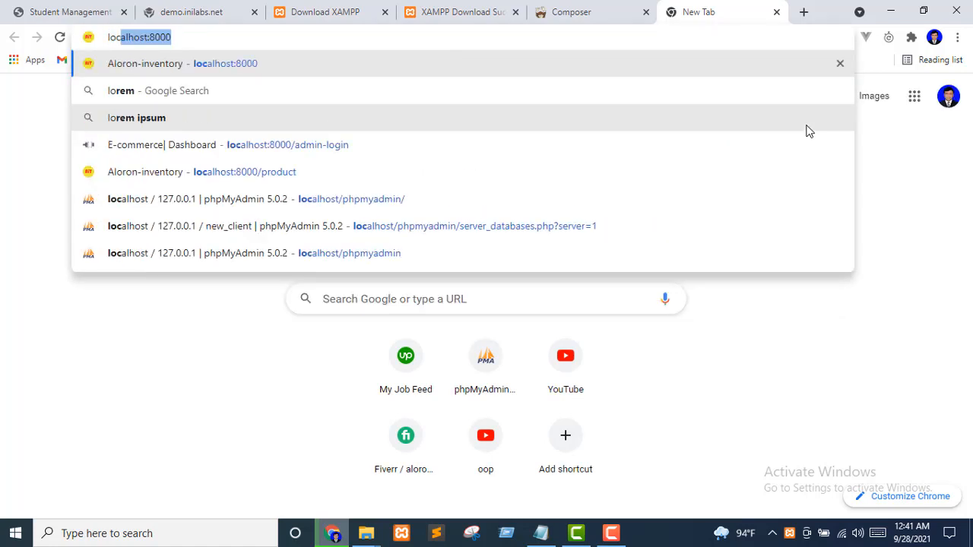
text(calhost/php)
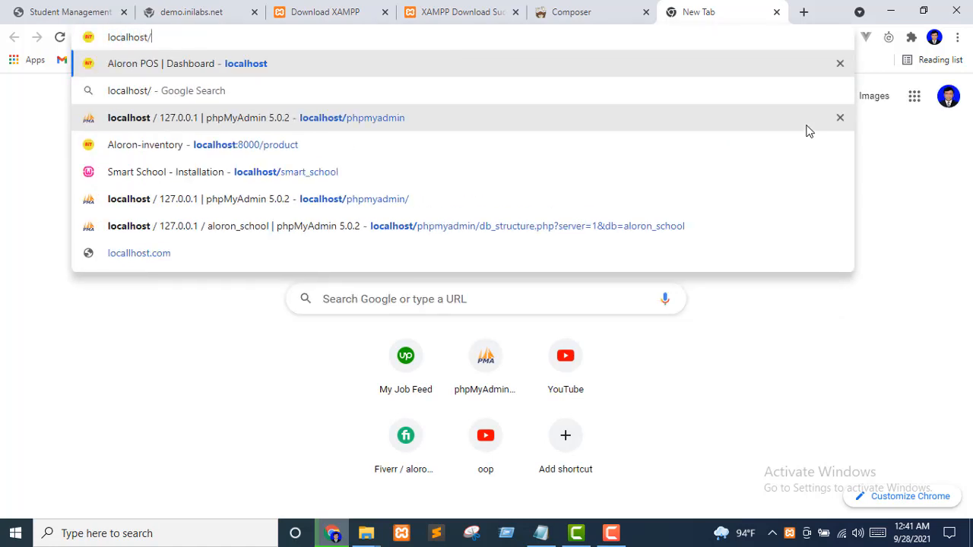
text(myadmin)
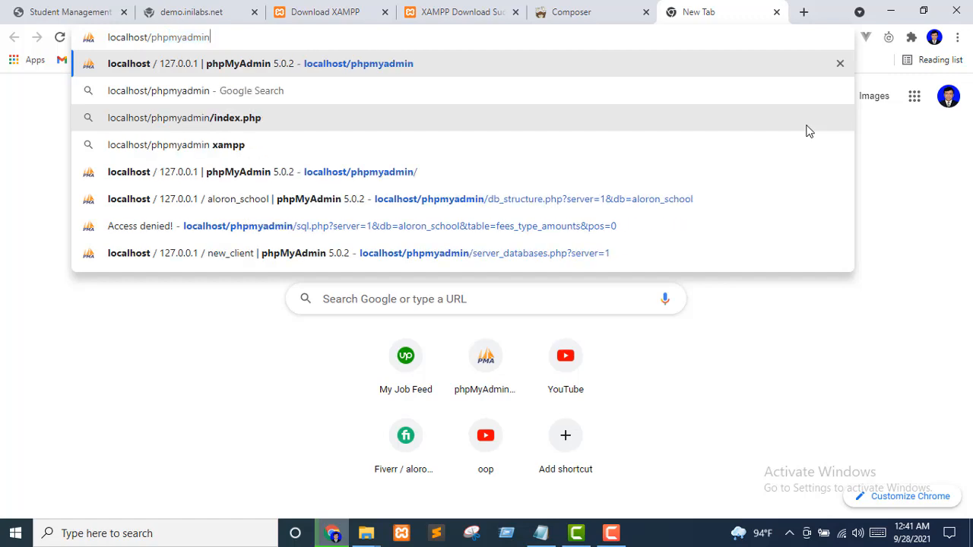
key(Return)
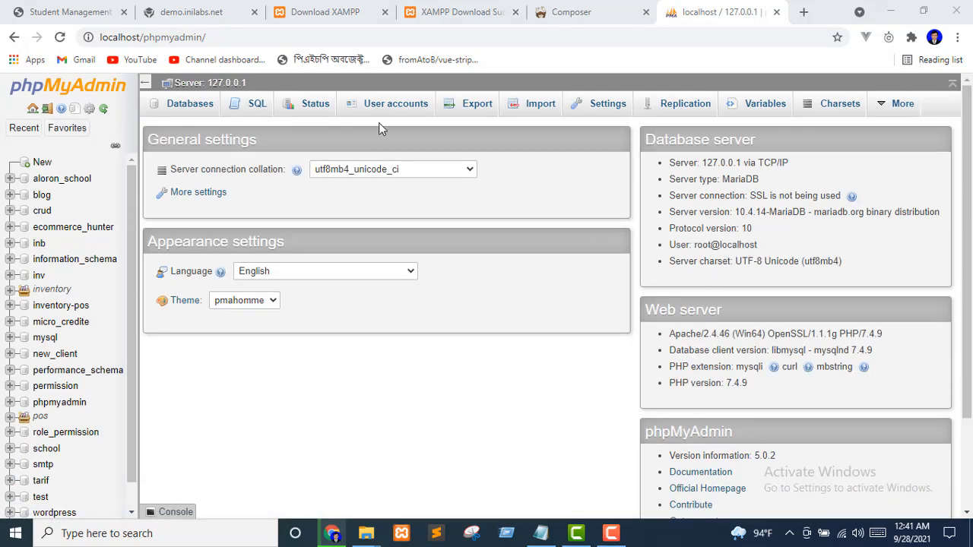
Create a new database named test_pos in phpMyAdmin
click(41, 162)
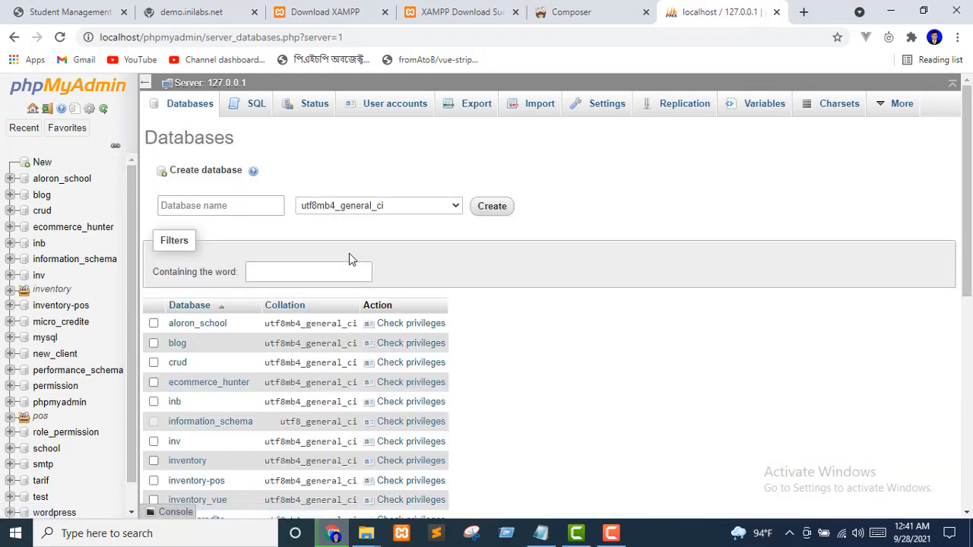
click(216, 205)
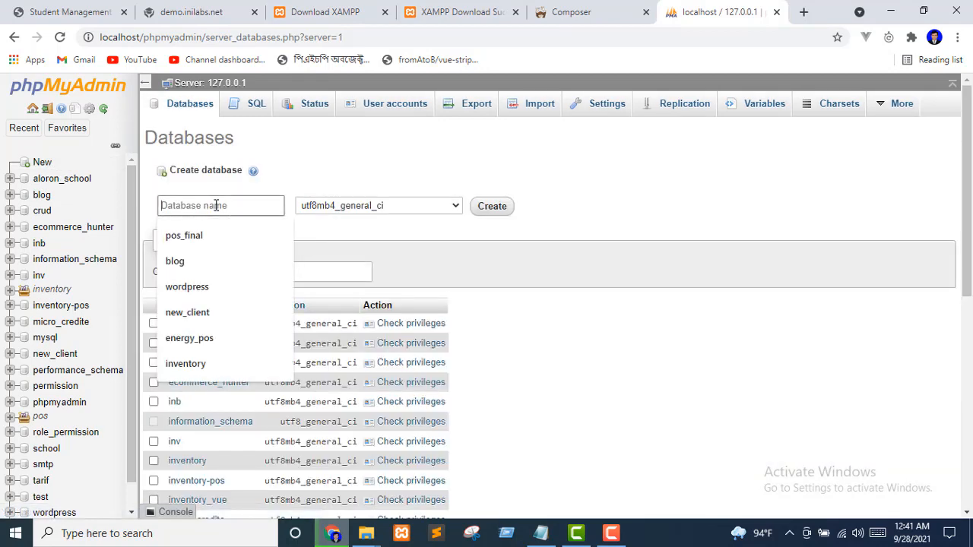
text(test_pos)
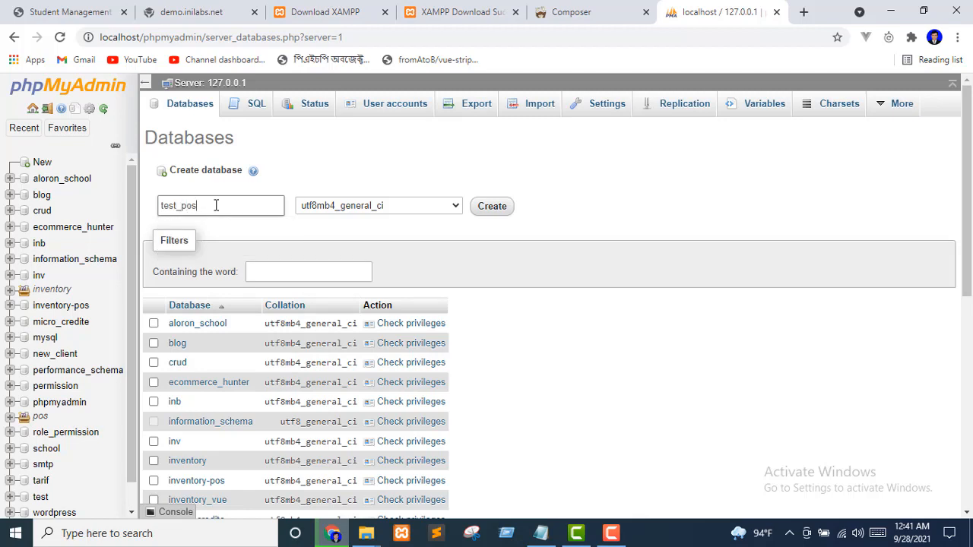
click(494, 210)
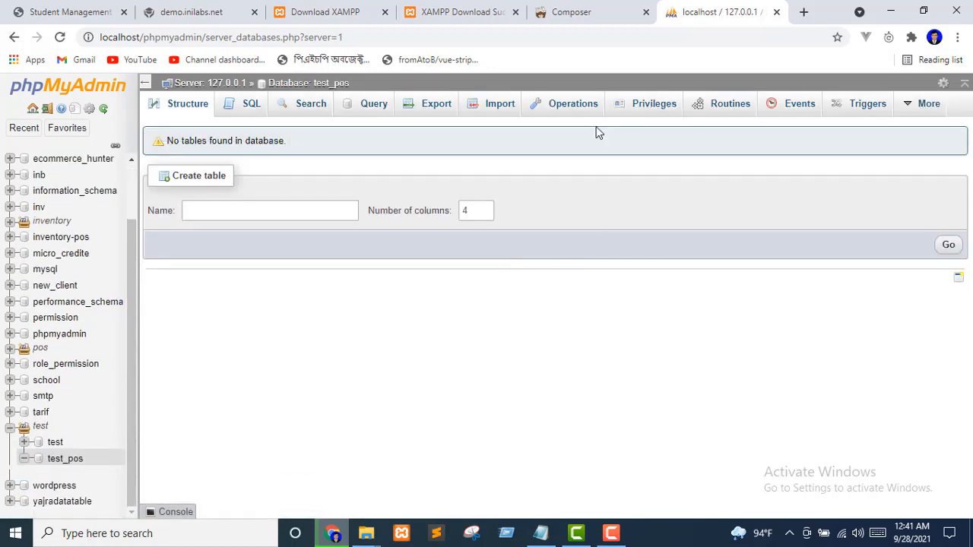
Close the Composer download tab, return to phpMyAdmin and open a blank tab
click(592, 6)
click(646, 11)
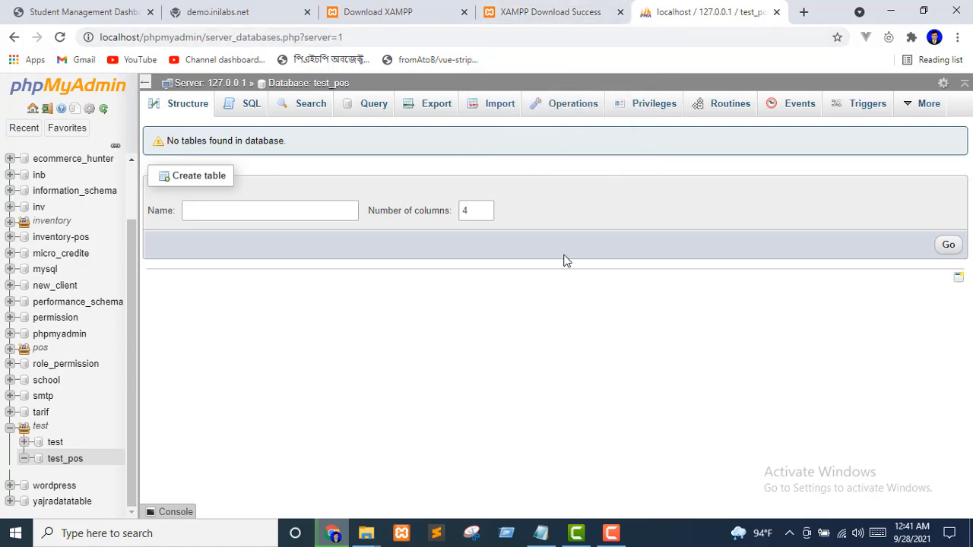
click(553, 15)
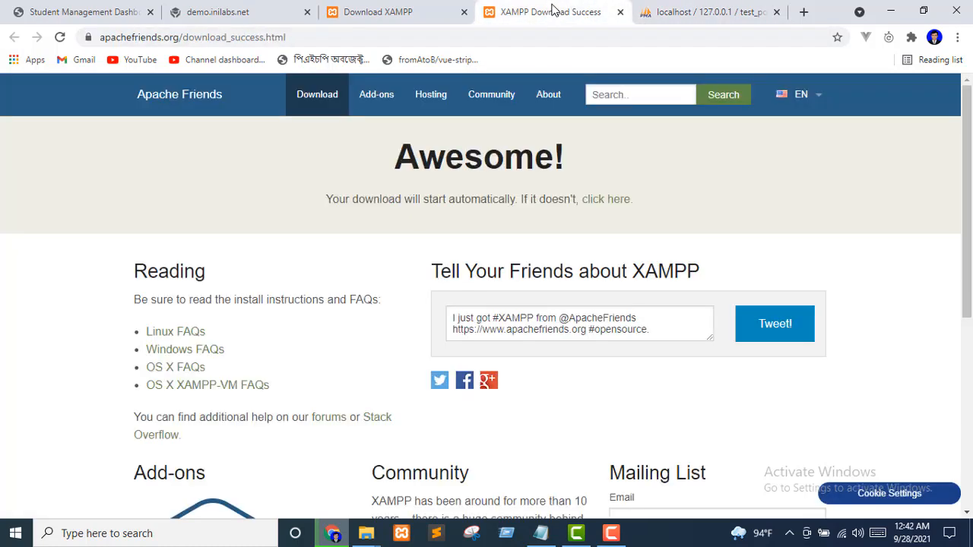
click(718, 12)
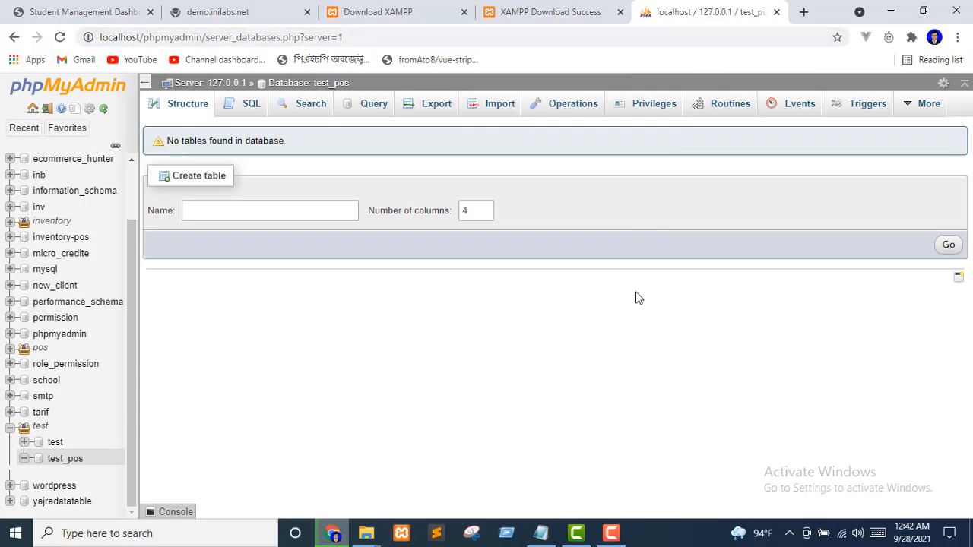
click(804, 12)
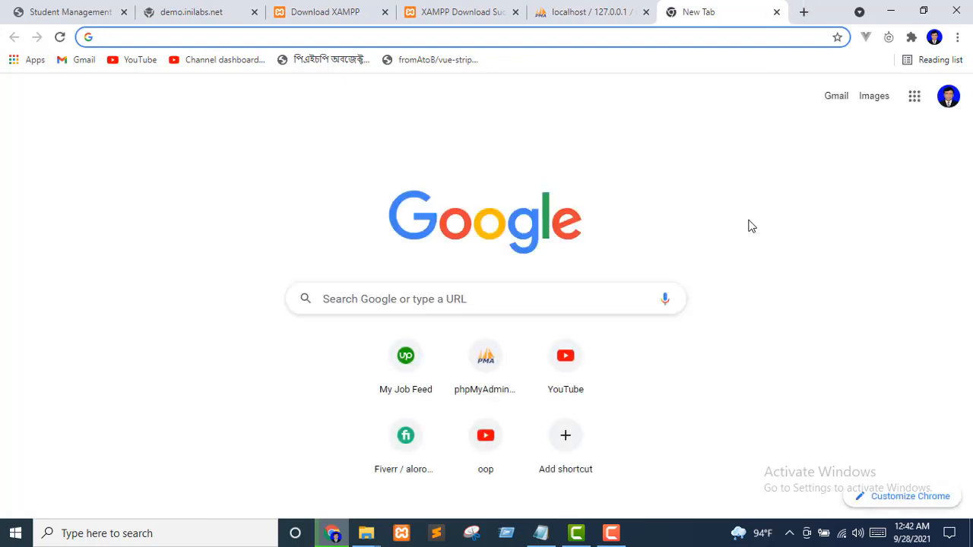
Search Google for 'how to create virtual host in xampp windows 10'
text(how to )
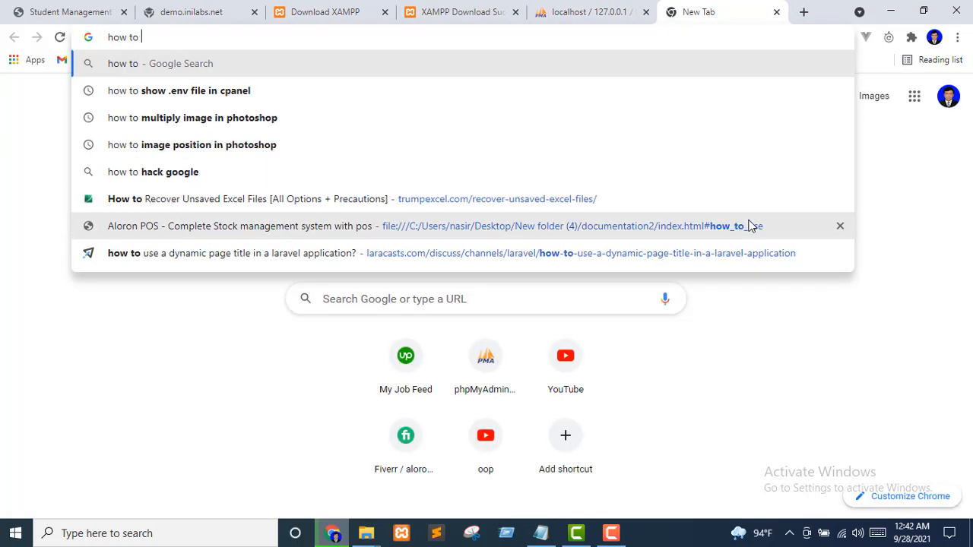
text(create )
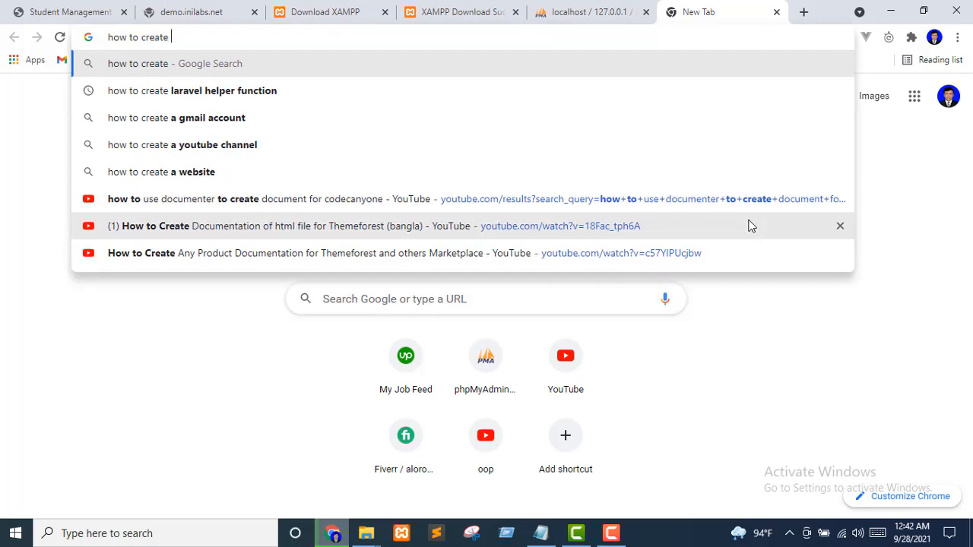
text(hirt)
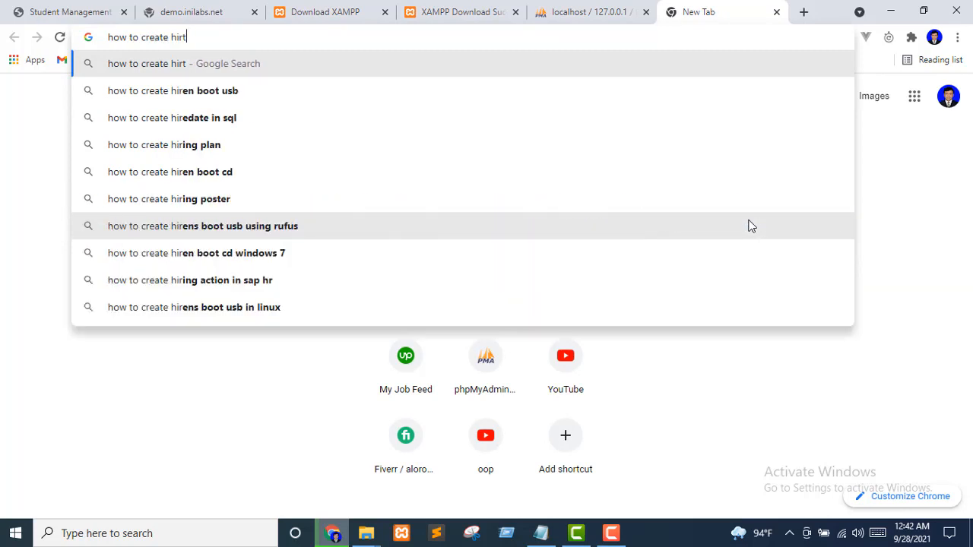
text(ual host i)
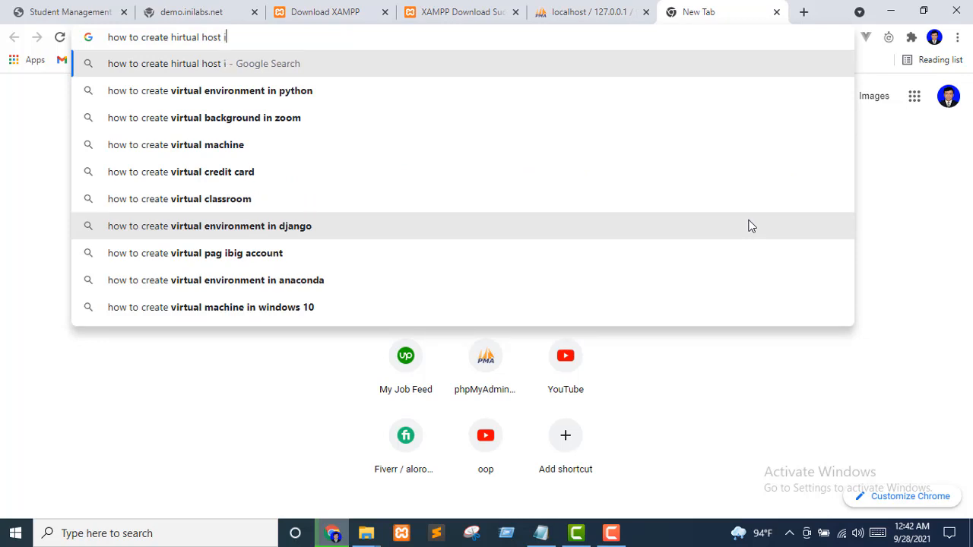
text(n xampp)
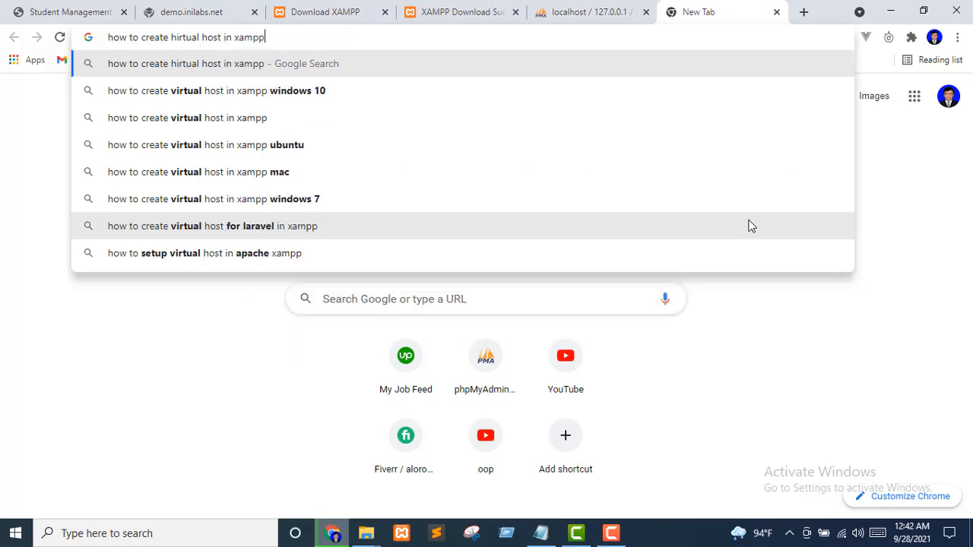
key(Down)
key(Return)
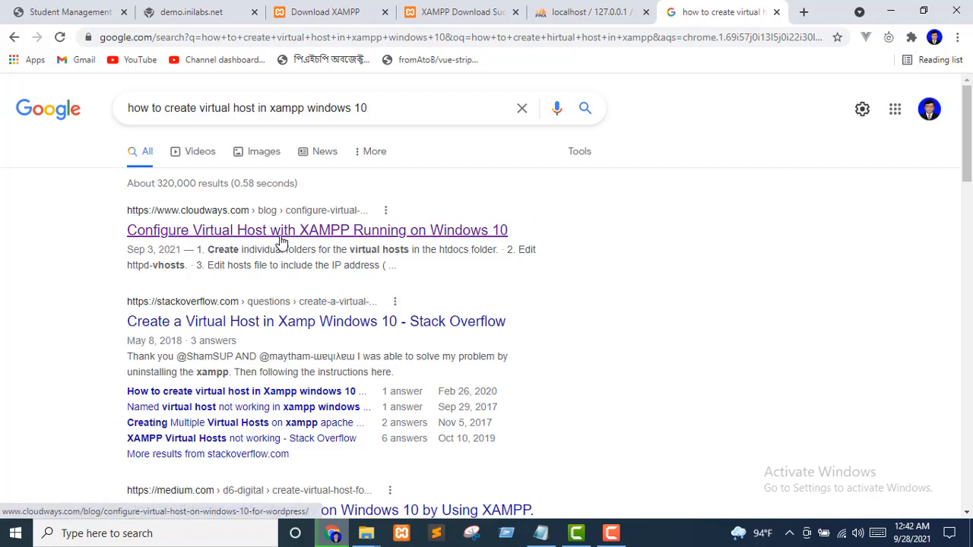
Open the Cloudways guide and scroll down to its httpd-vhosts.conf step
click(456, 232)
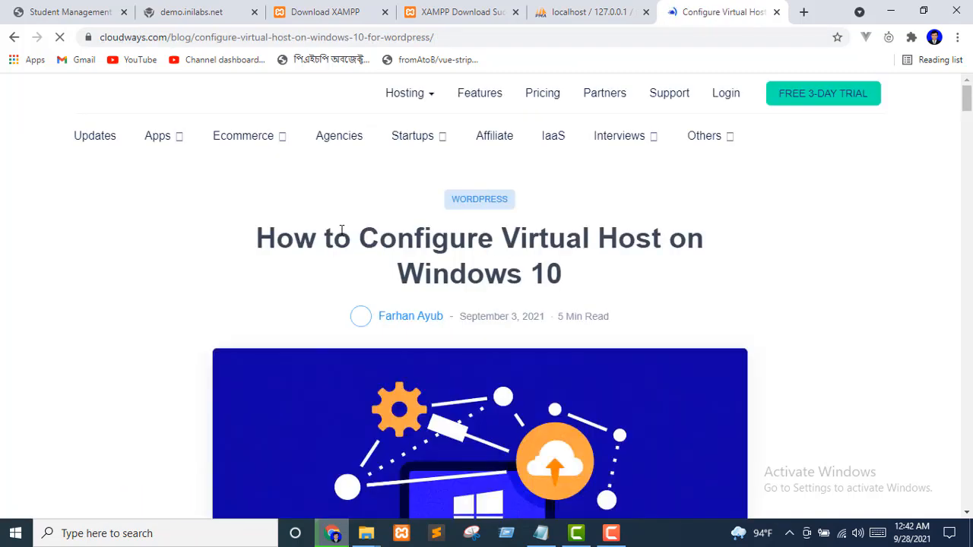
scroll(411, 346, down, 4)
scroll(418, 342, down, 10)
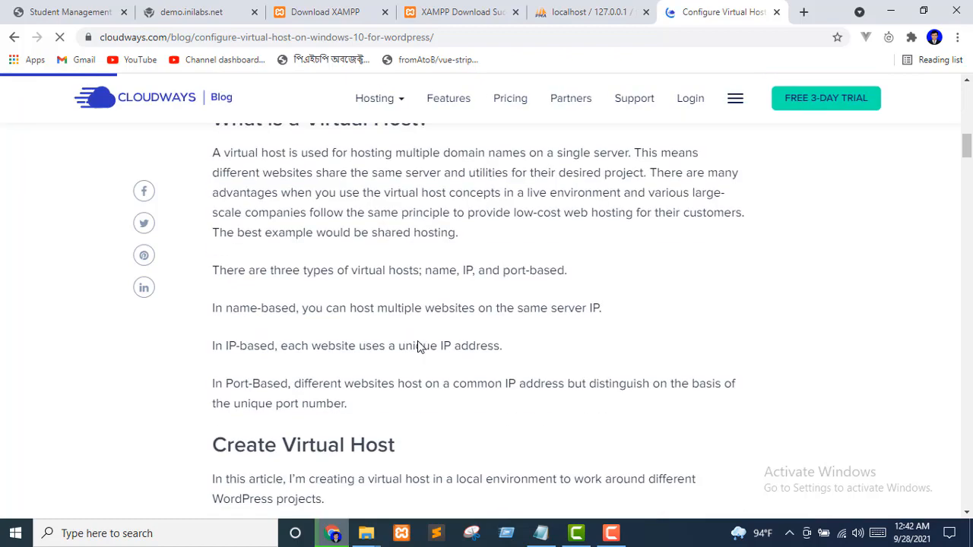
scroll(417, 347, down, 3)
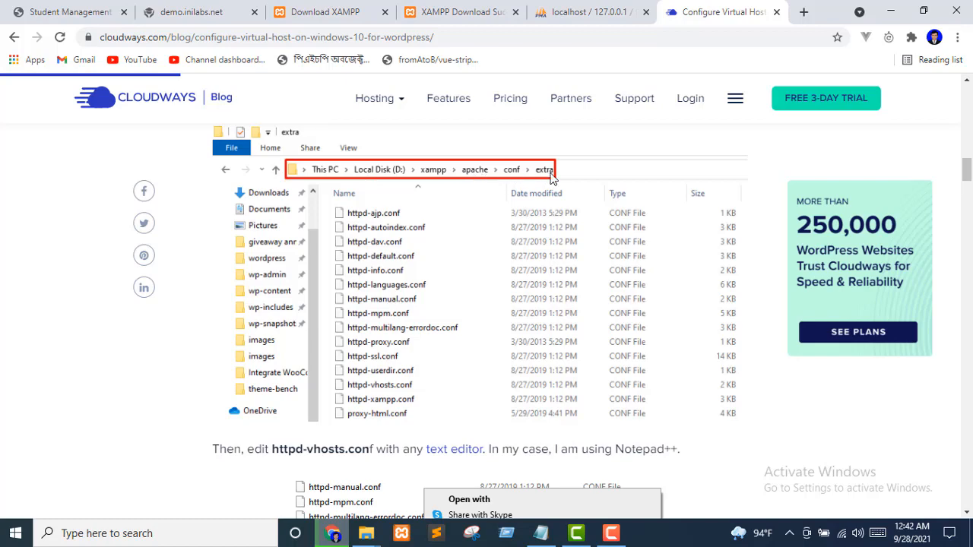
scroll(570, 342, down, 3)
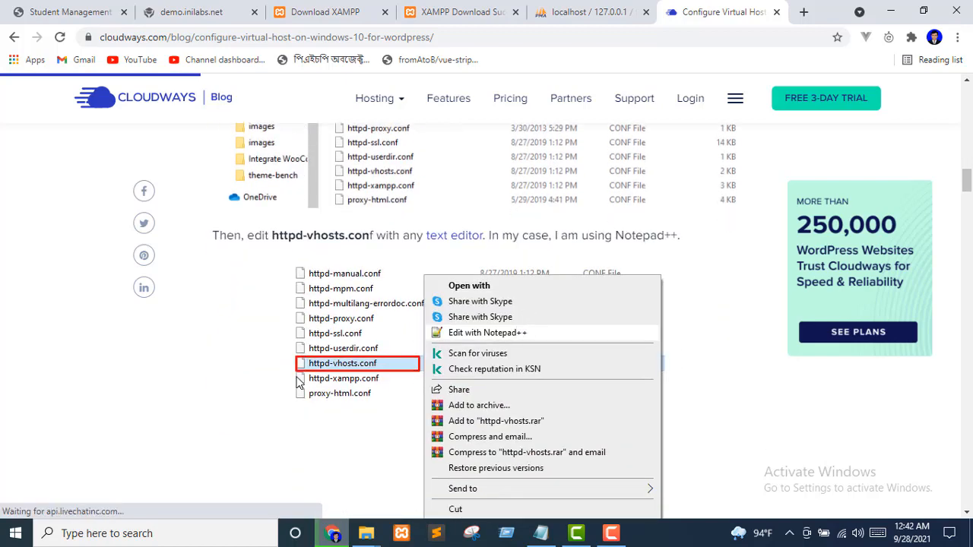
scroll(411, 374, down, 2)
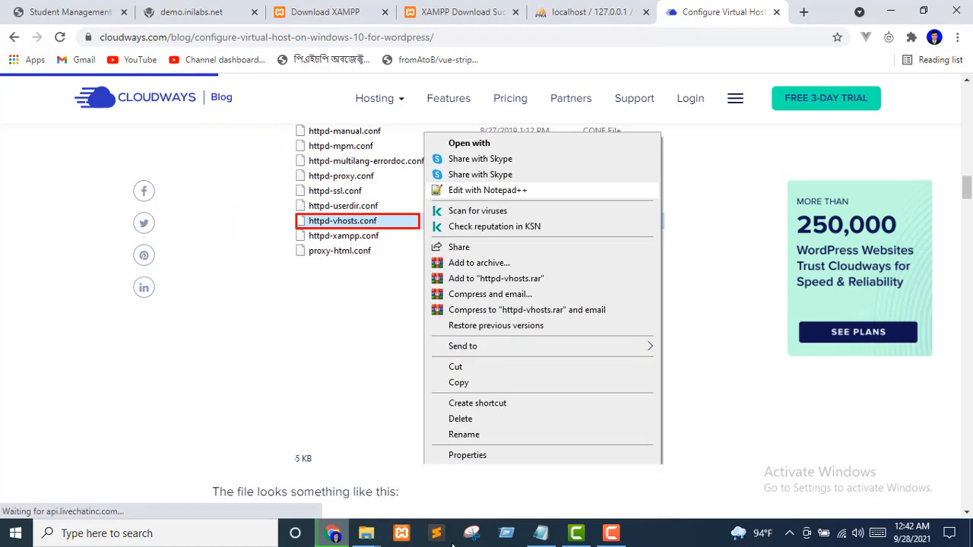
Browse in File Explorer to the I:\xampp\apache folder
mouse_move(358, 538)
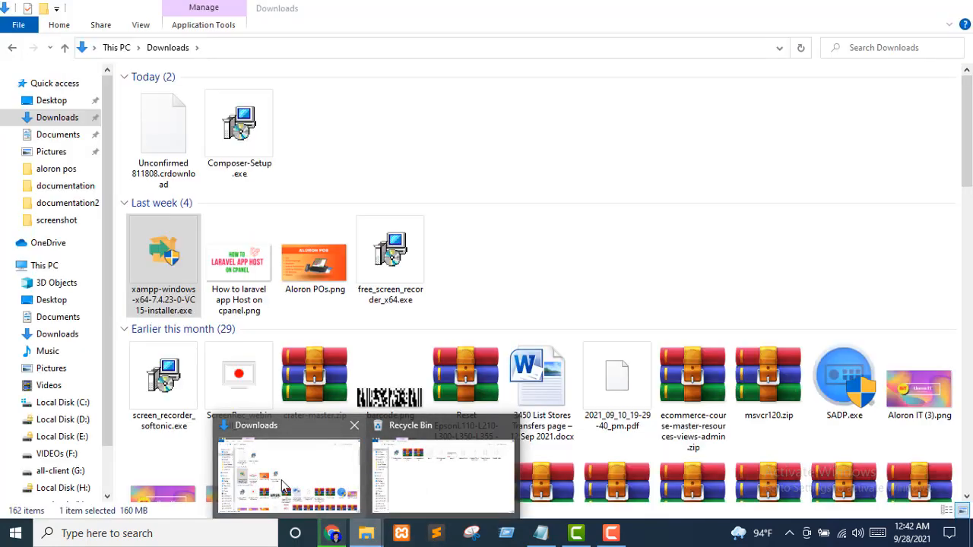
click(281, 480)
scroll(31, 426, down, 2)
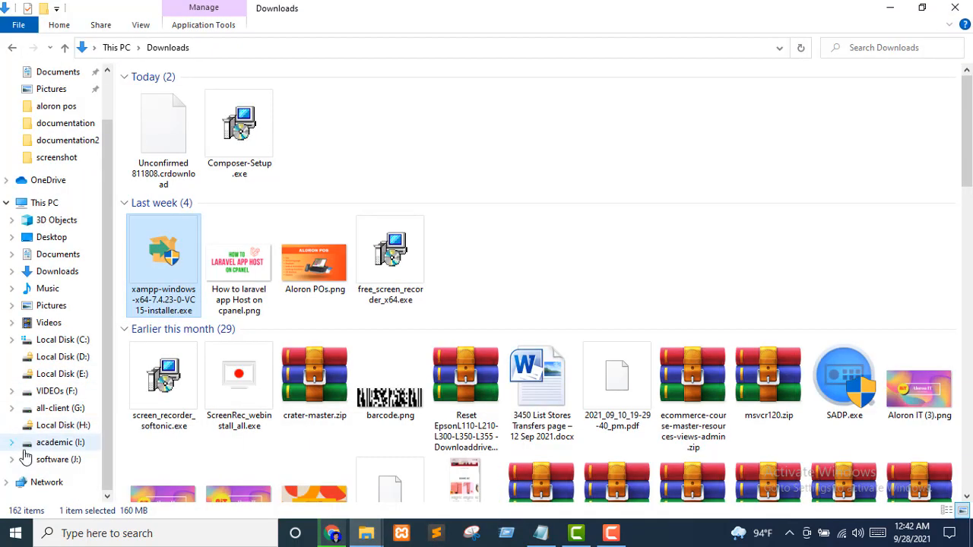
click(53, 443)
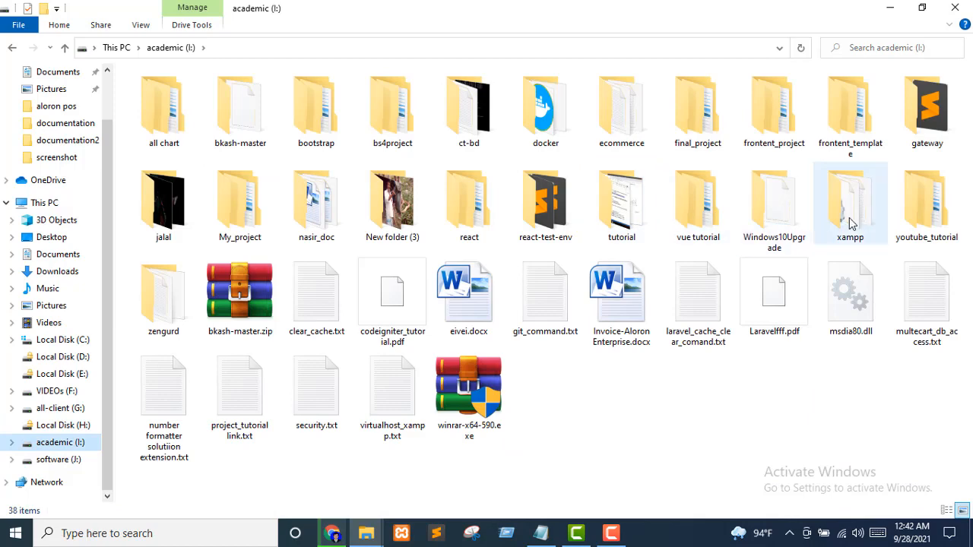
double_click(844, 199)
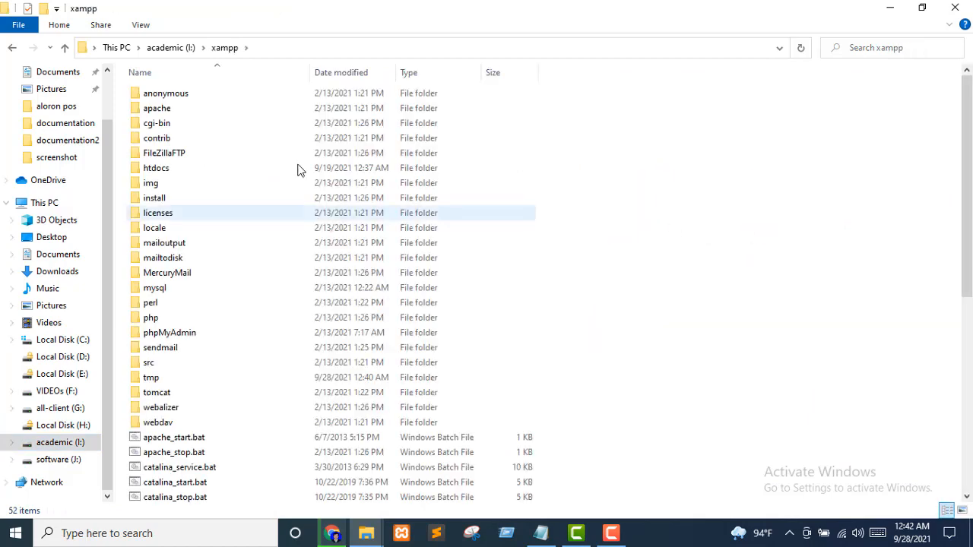
double_click(157, 111)
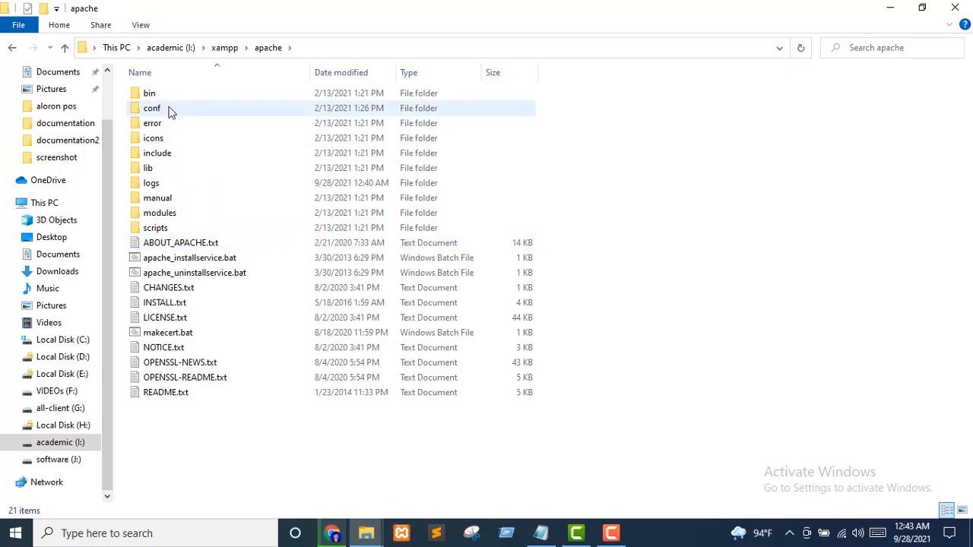
Open conf\extra and edit httpd-vhosts.conf with Notepad++
click(332, 533)
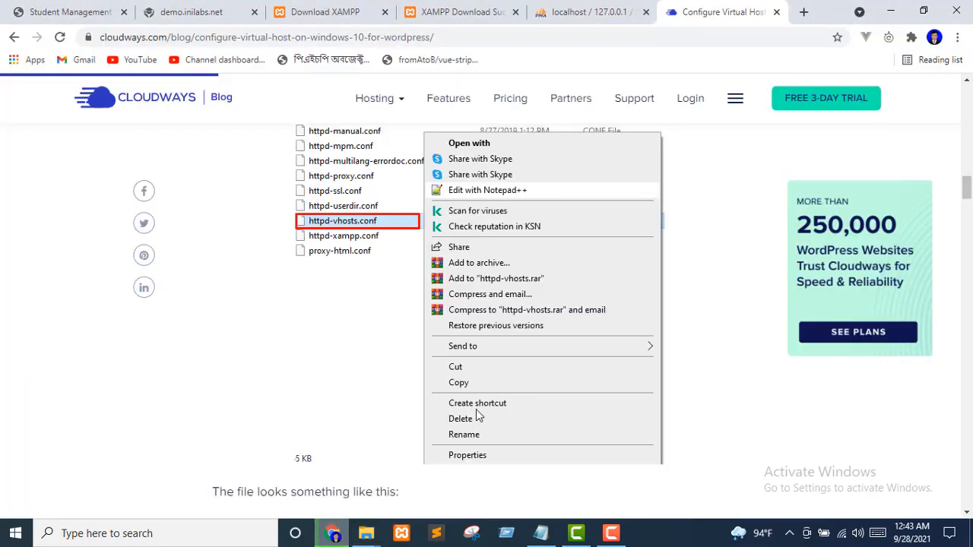
scroll(392, 257, up, 10)
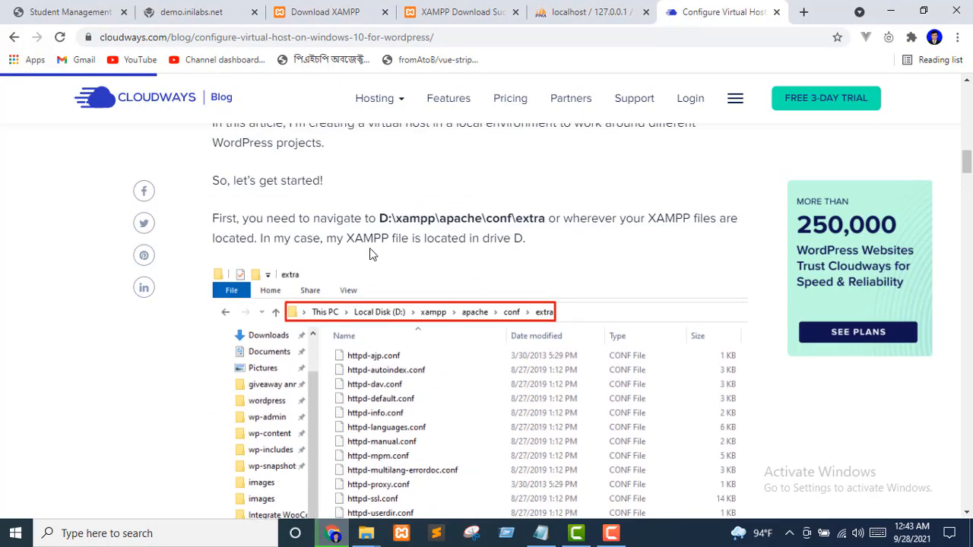
scroll(523, 322, down, 3)
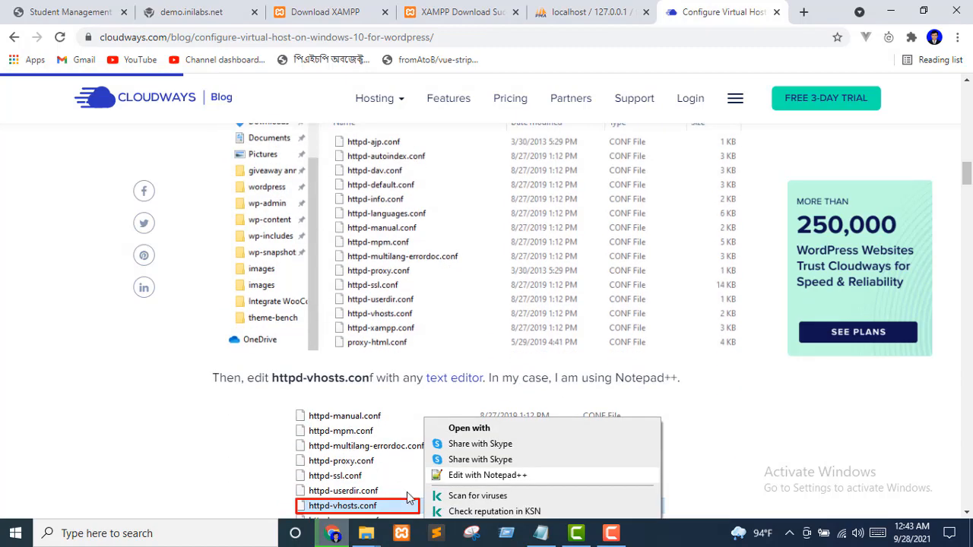
click(366, 533)
click(319, 493)
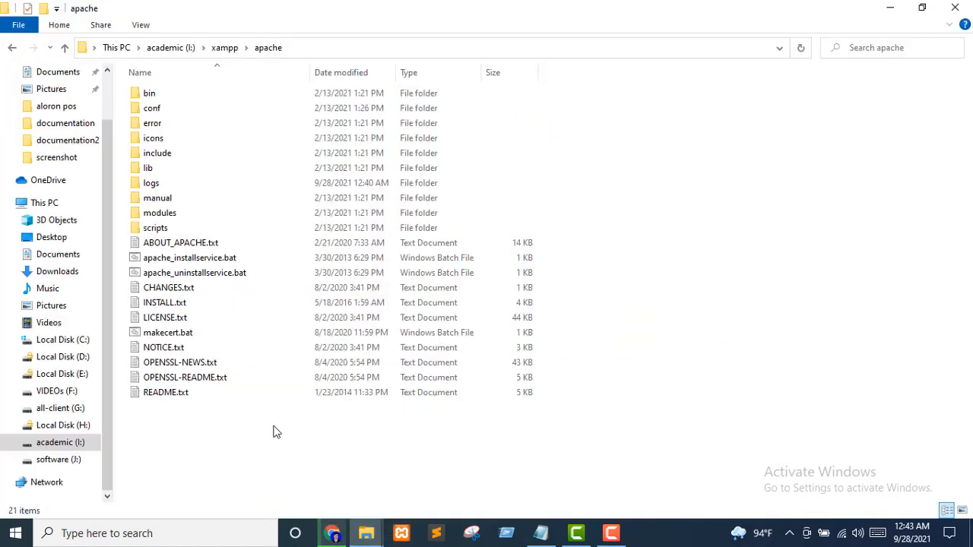
click(161, 112)
double_click(162, 112)
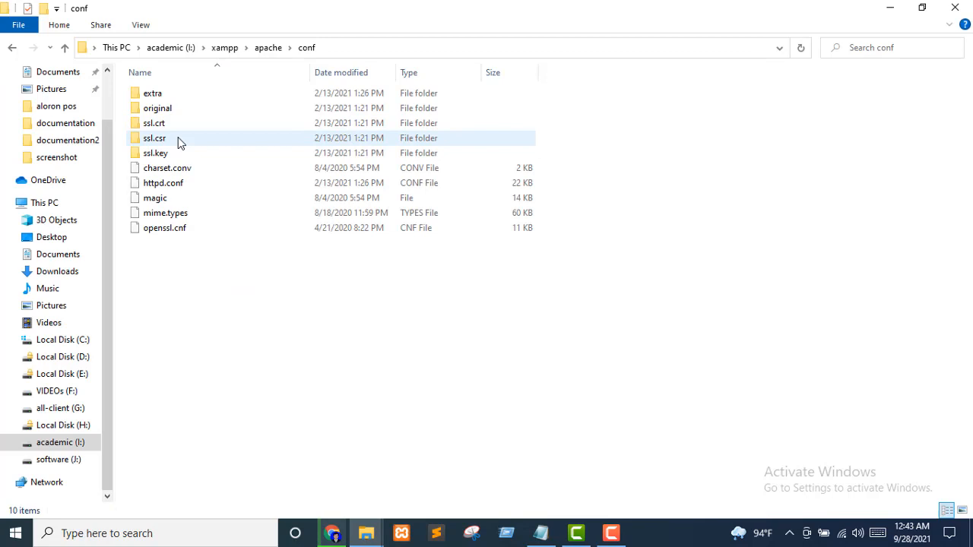
double_click(152, 95)
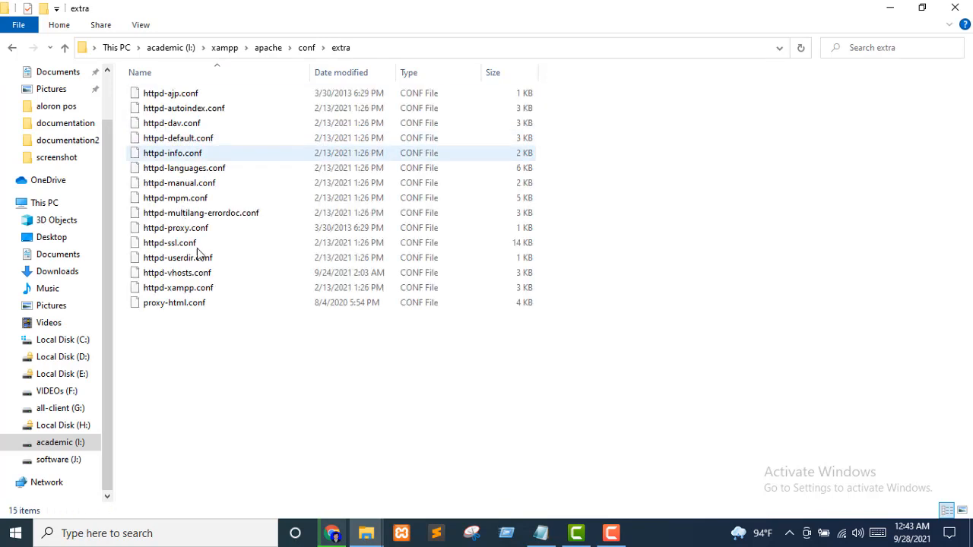
right_click(158, 275)
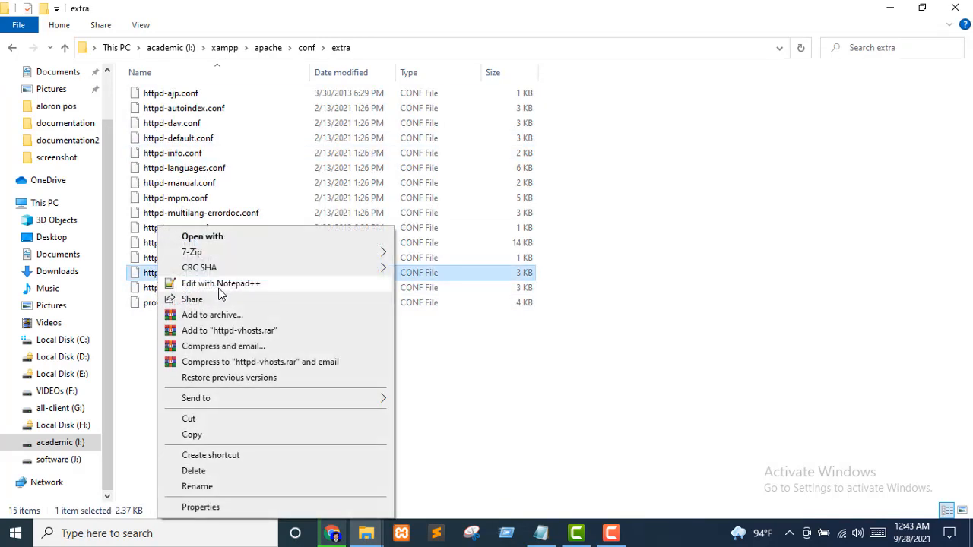
click(242, 288)
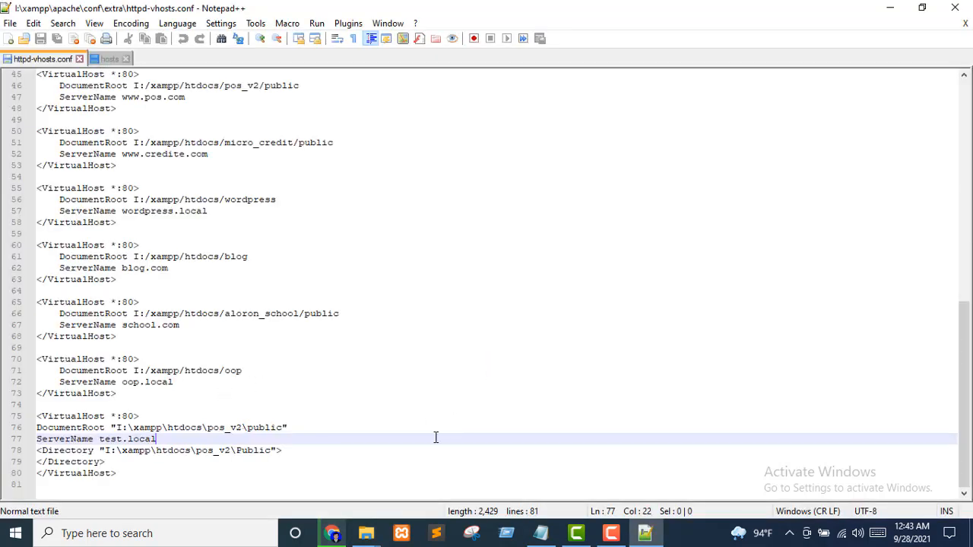
Copy the Cloudways tutorial's 11-line VirtualHost example code to the clipboard
click(333, 532)
scroll(576, 440, down, 5)
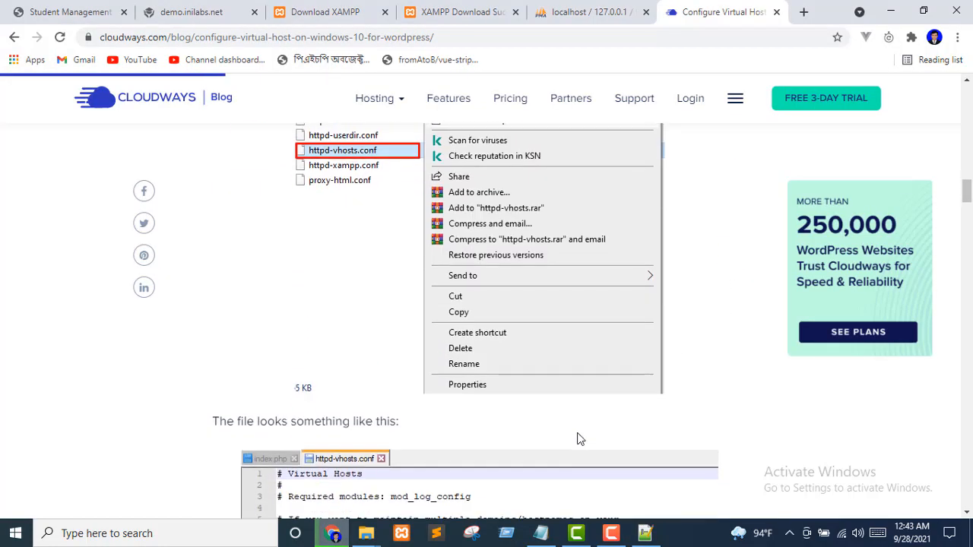
scroll(579, 431, up, 1)
scroll(578, 431, down, 4)
scroll(579, 431, down, 6)
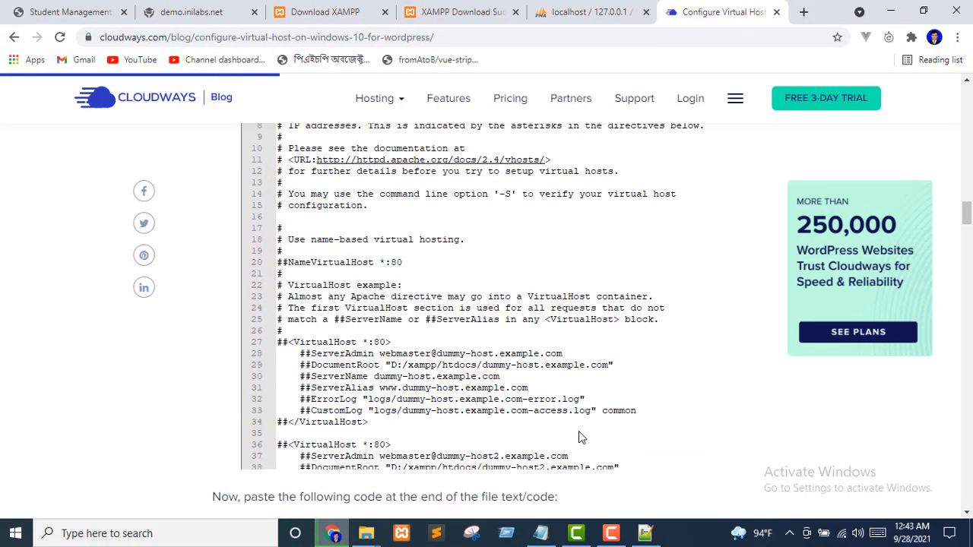
scroll(455, 331, down, 1)
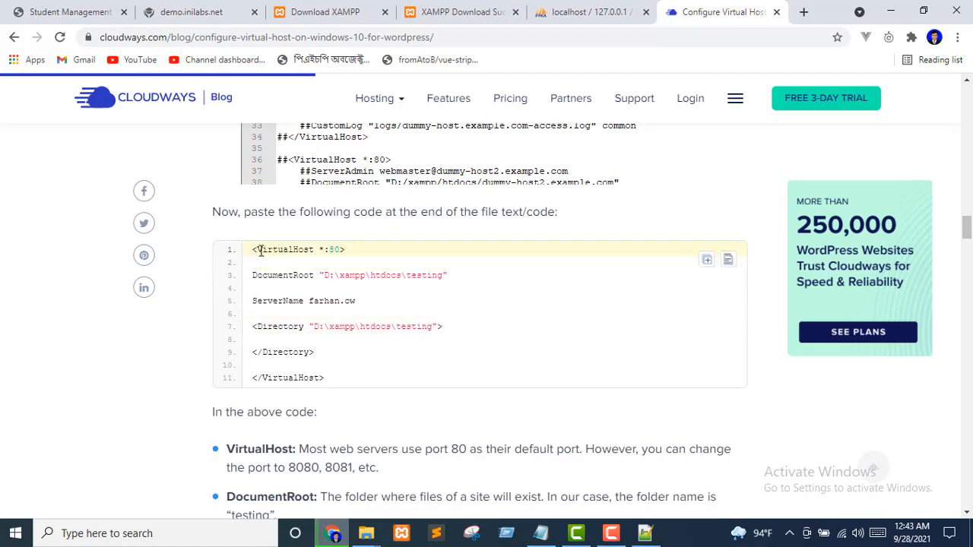
drag(253, 249, 348, 382)
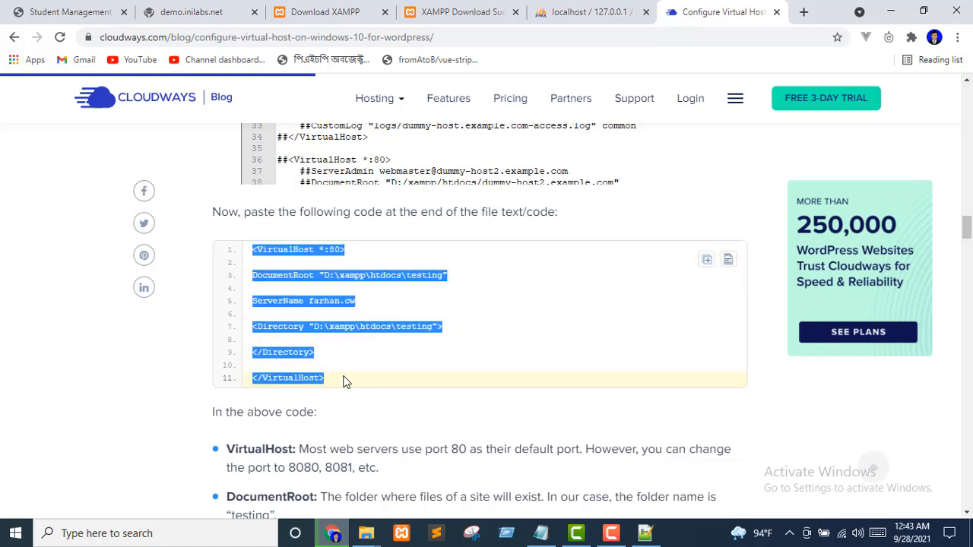
right_click(289, 312)
click(304, 322)
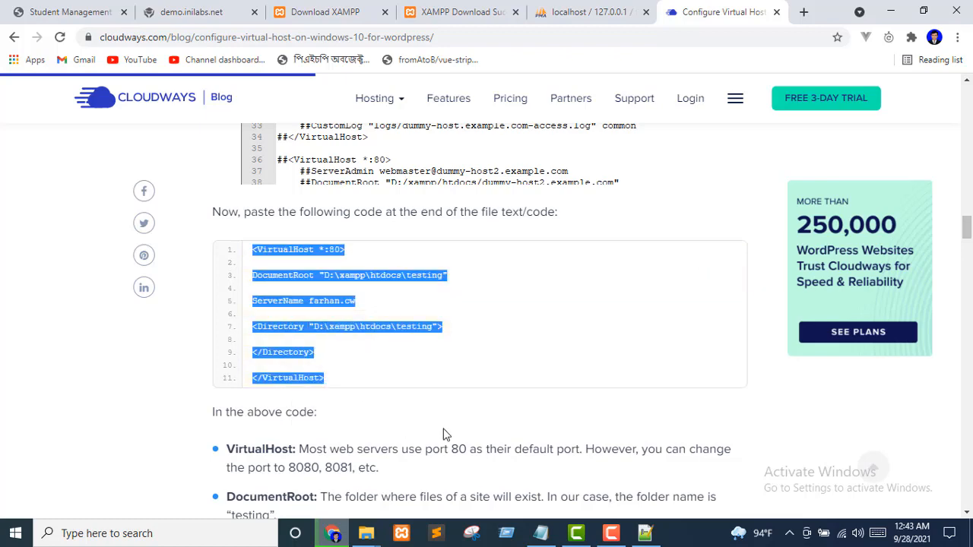
scroll(445, 434, up, 2)
scroll(425, 498, down, 2)
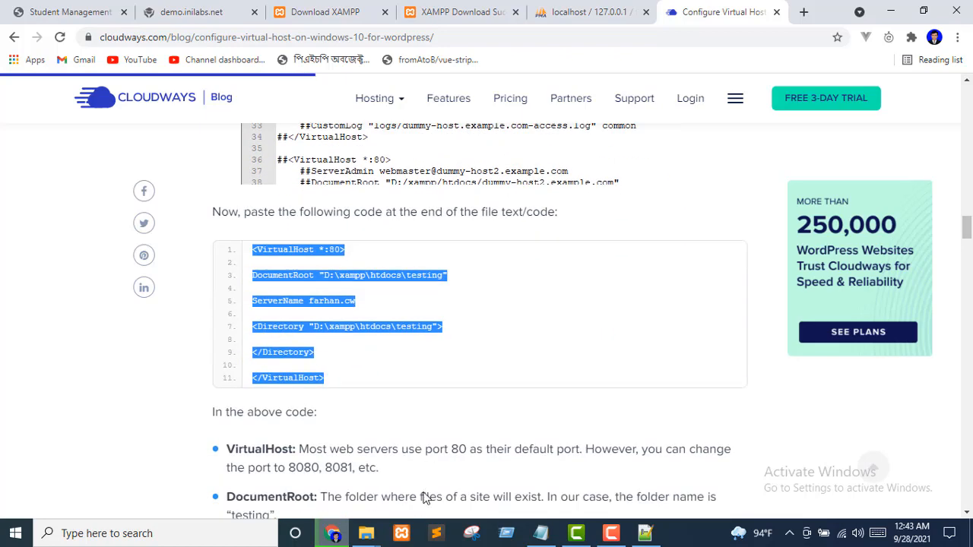
click(645, 533)
Paste the copied VirtualHost block after line 80 in httpd-vhosts.conf
click(126, 473)
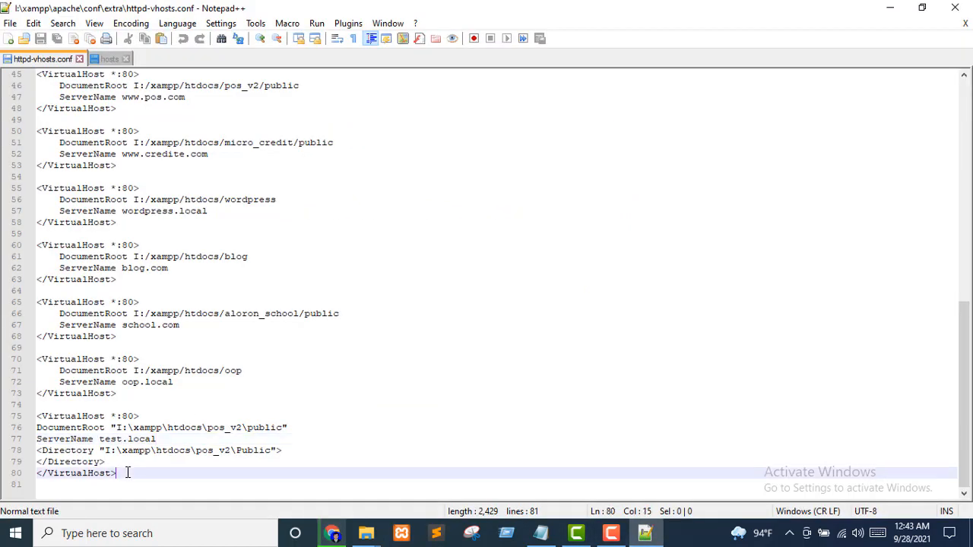
key(Return)
key(Return)
key(Return)
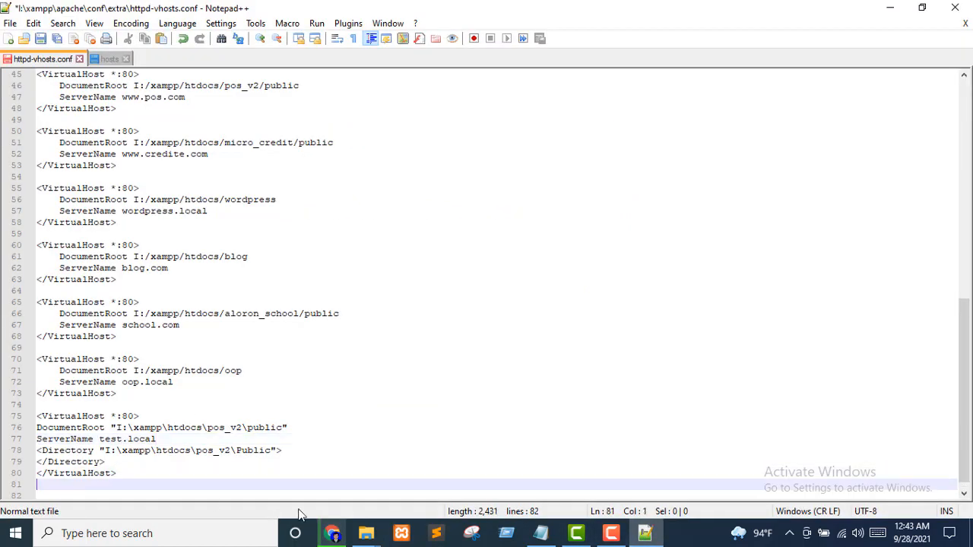
key(ctrl+v)
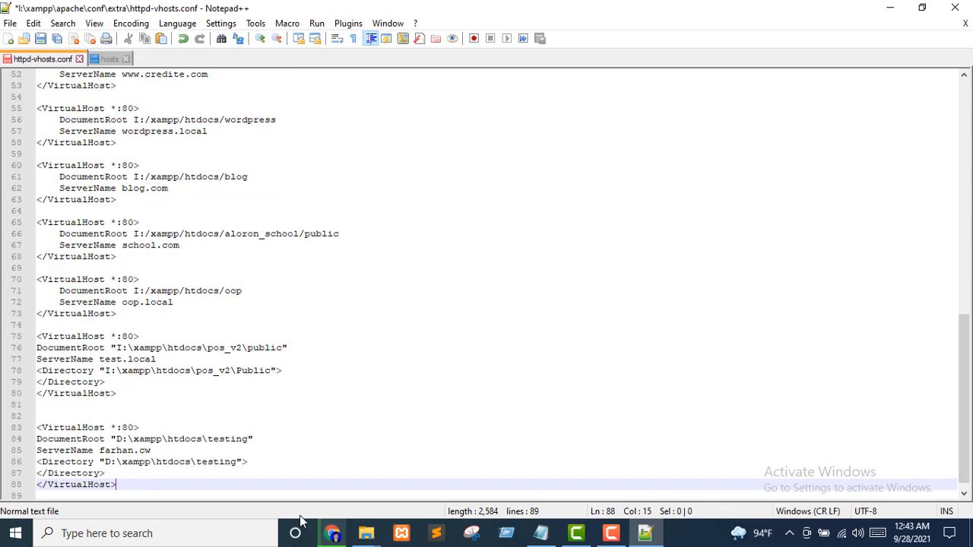
scroll(300, 444, down, 1)
Inspect the pasted block's D:\xampp\htdocs\testing path and farhan.cw ServerName lines
click(265, 393)
click(198, 435)
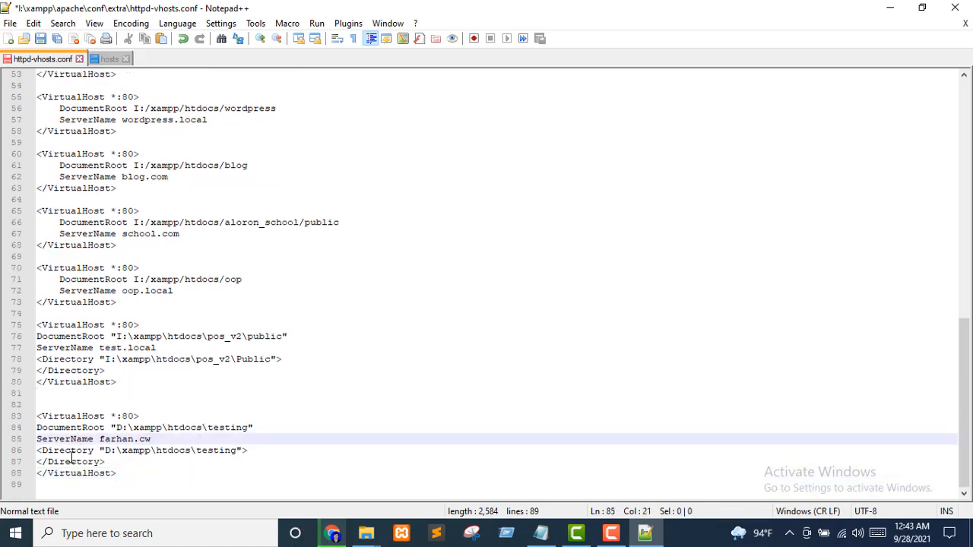
drag(117, 431, 248, 431)
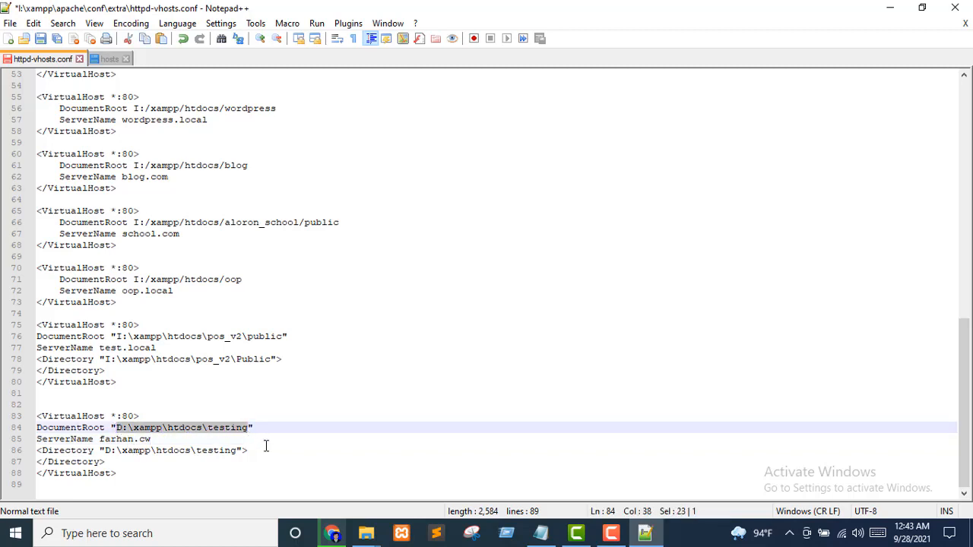
click(266, 447)
click(196, 428)
click(225, 436)
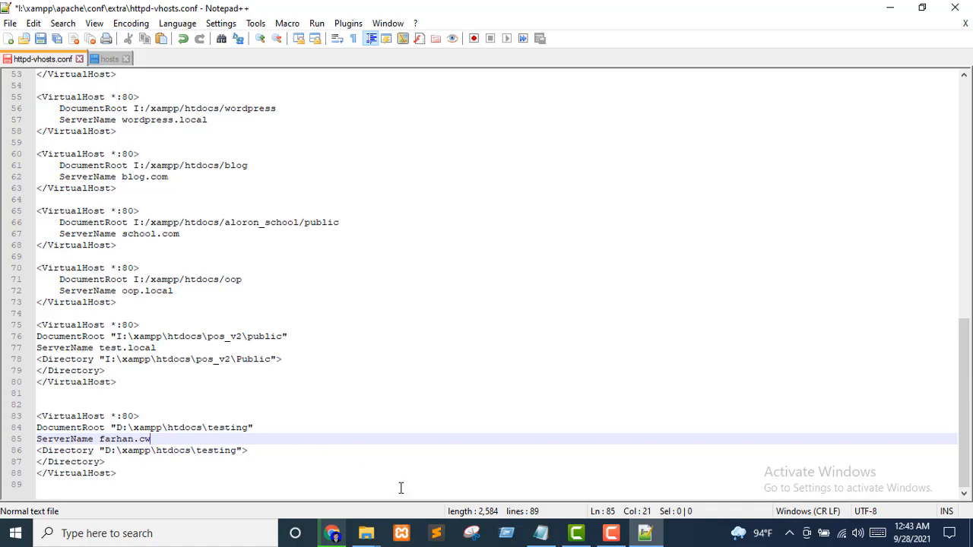
click(369, 539)
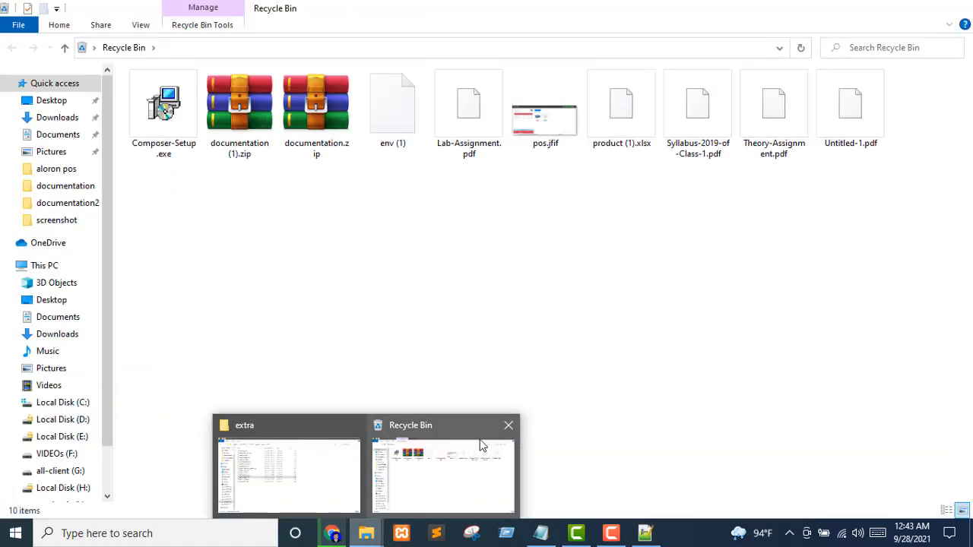
Copy pos.zip from the aloron pos folder on the desktop
click(508, 425)
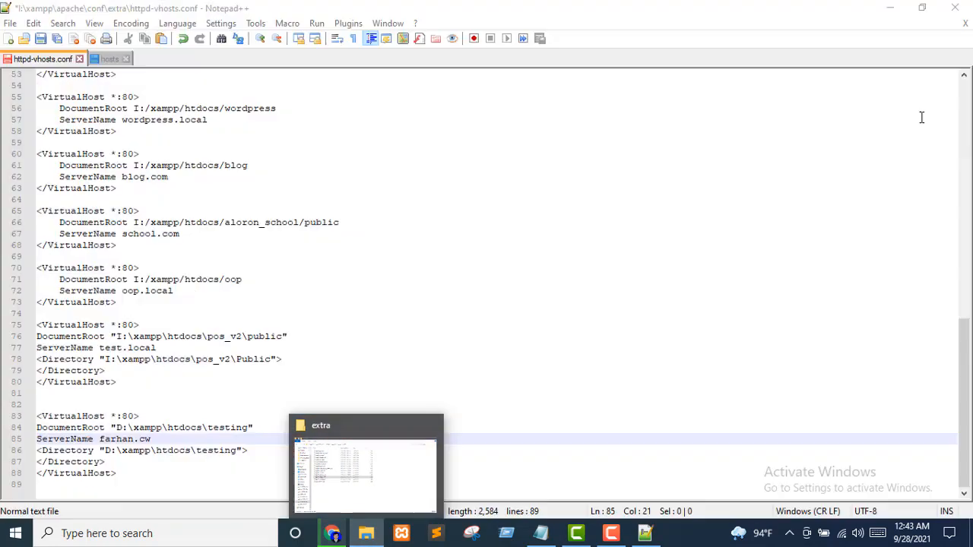
click(886, 8)
click(889, 10)
click(889, 7)
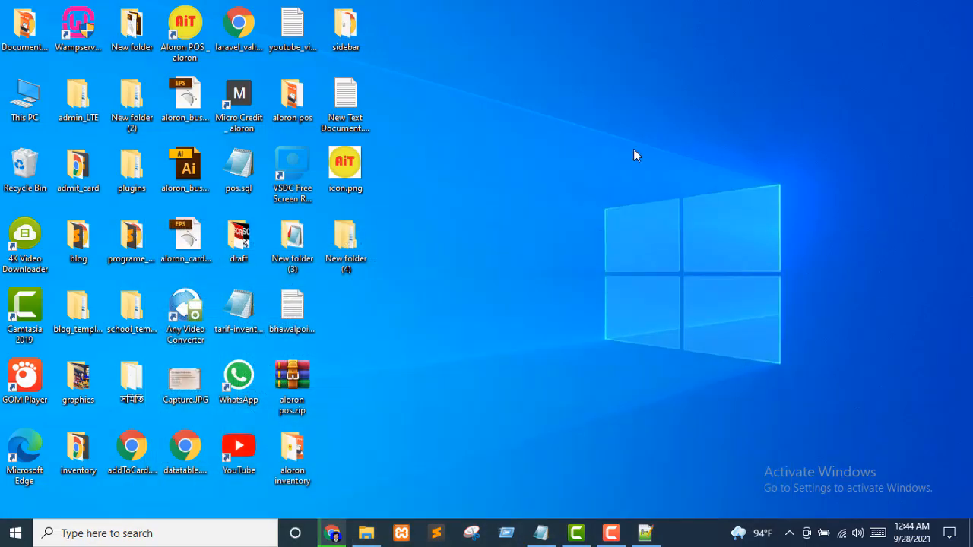
double_click(309, 121)
click(795, 32)
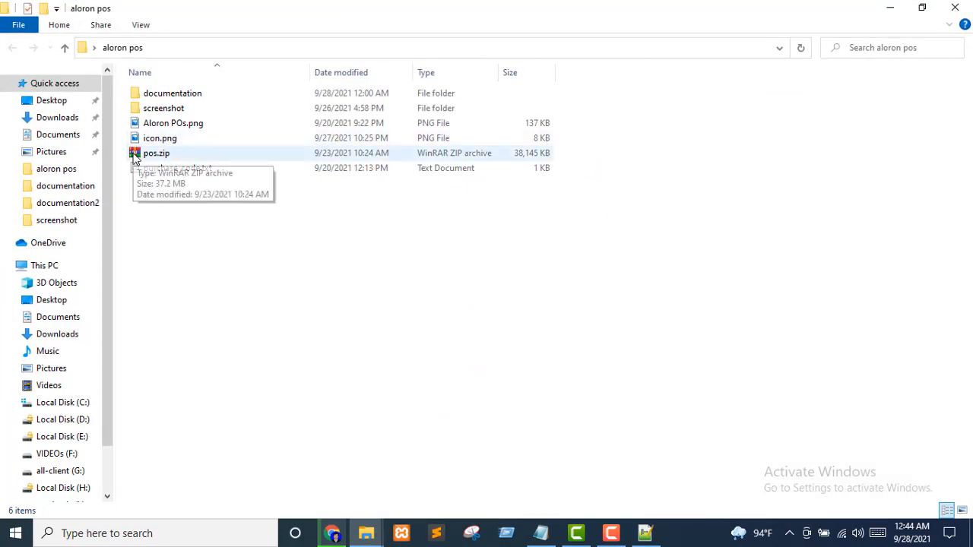
click(136, 157)
right_click(135, 157)
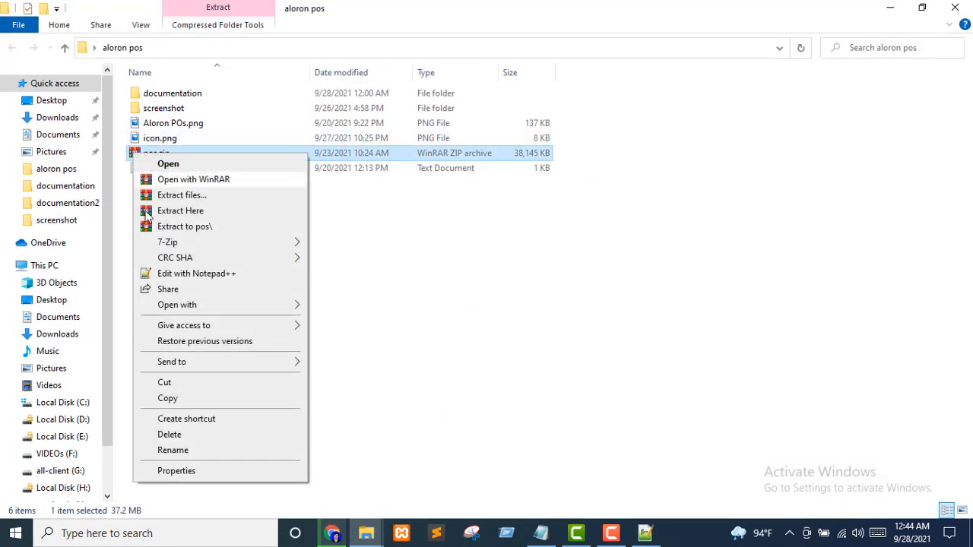
click(164, 399)
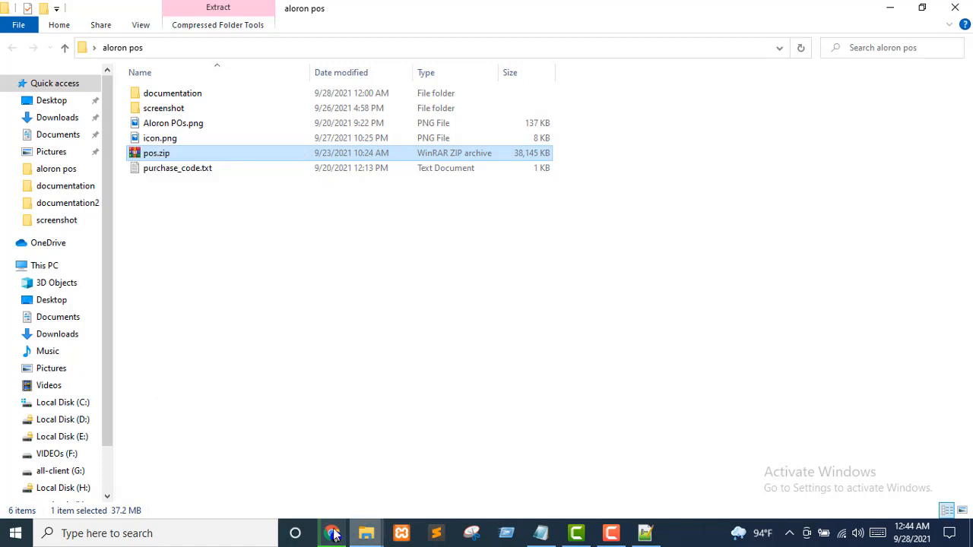
Paste pos.zip into I:\xampp\htdocs
mouse_move(357, 534)
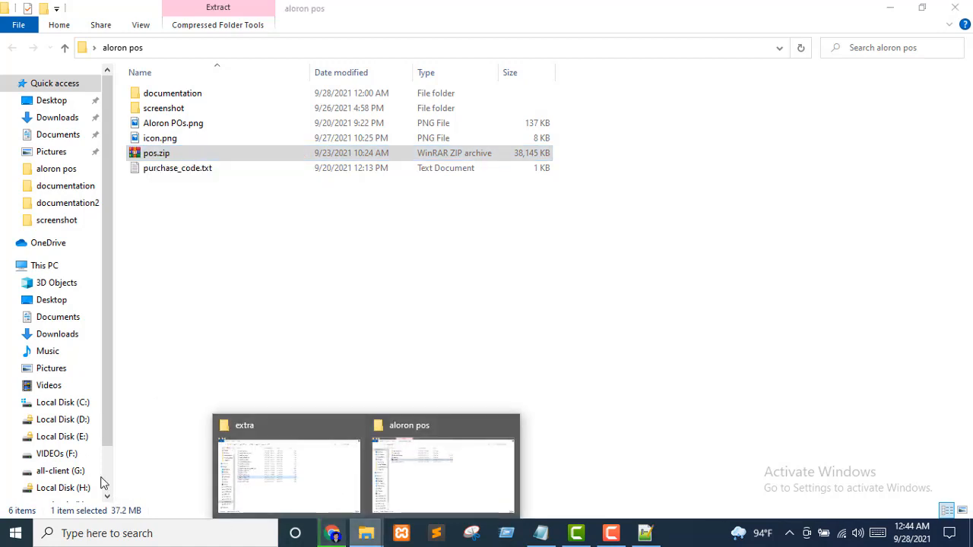
scroll(35, 479, down, 2)
click(45, 442)
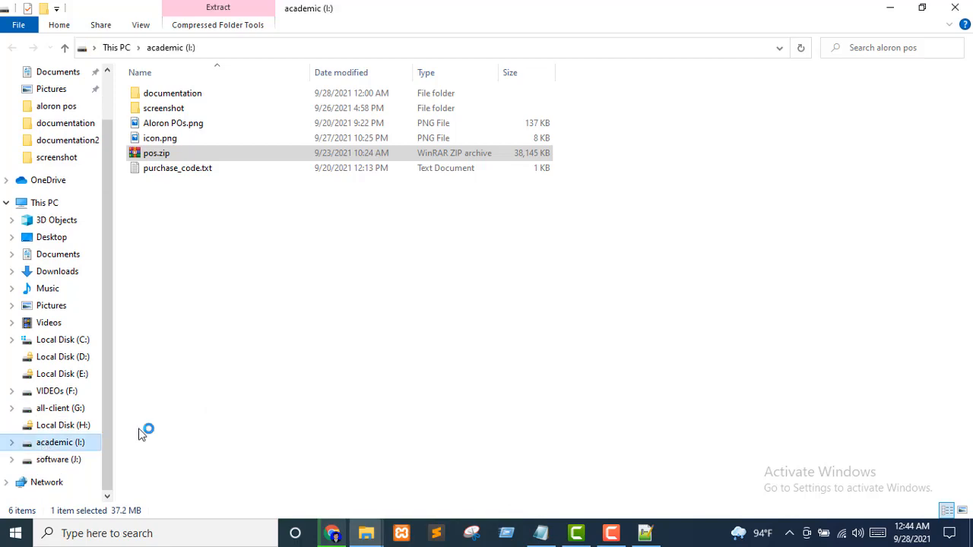
double_click(856, 211)
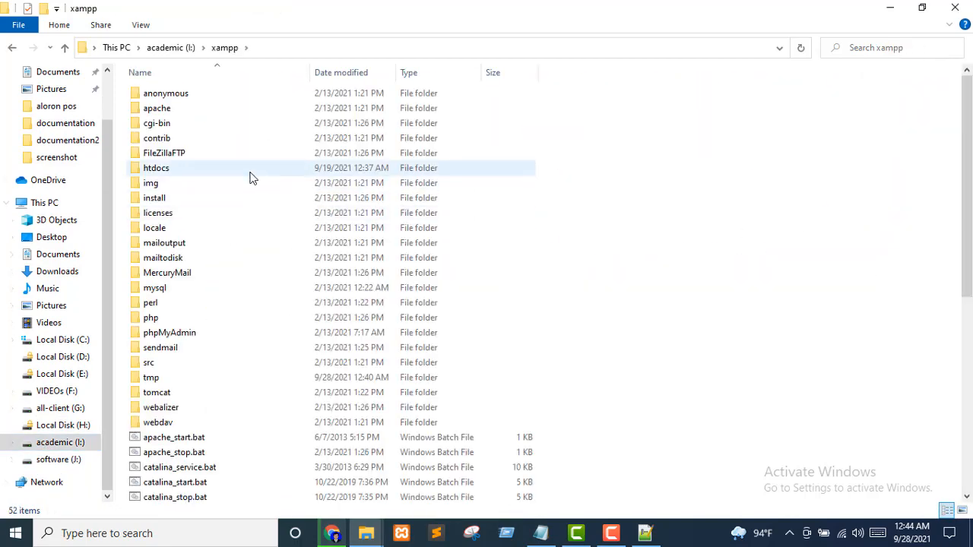
double_click(199, 172)
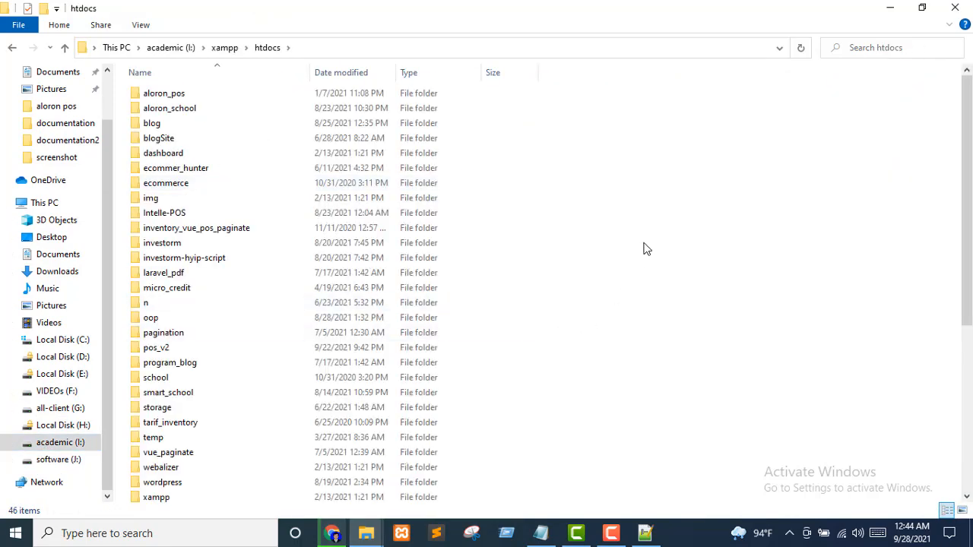
right_click(645, 249)
click(523, 386)
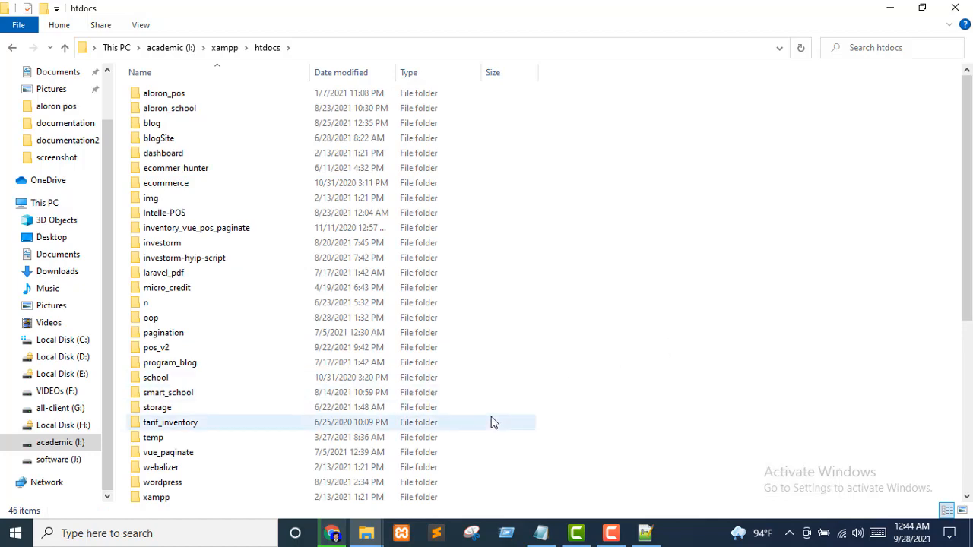
key(ctrl+v)
scroll(304, 448, down, 1)
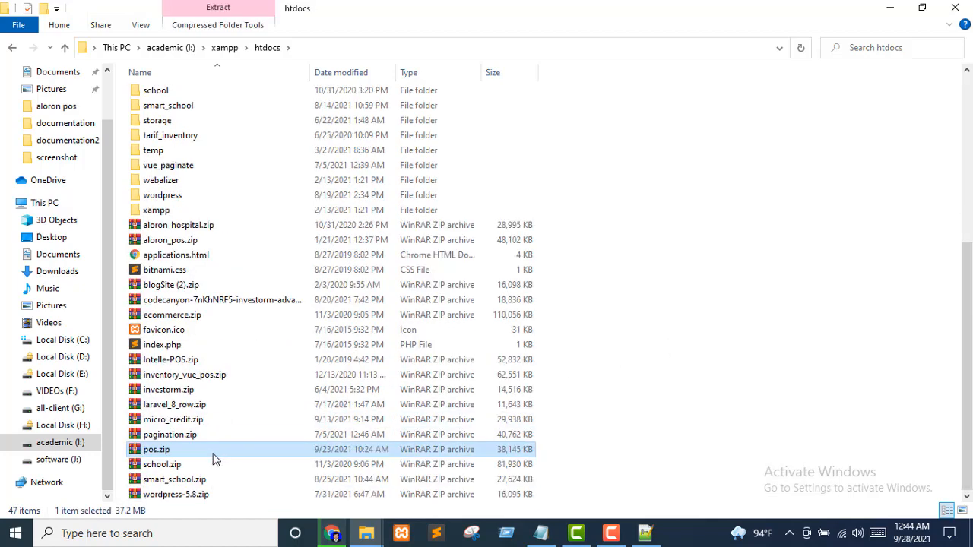
Inspect pos.zip in the archive viewer, then close it without extracting
right_click(155, 453)
click(205, 154)
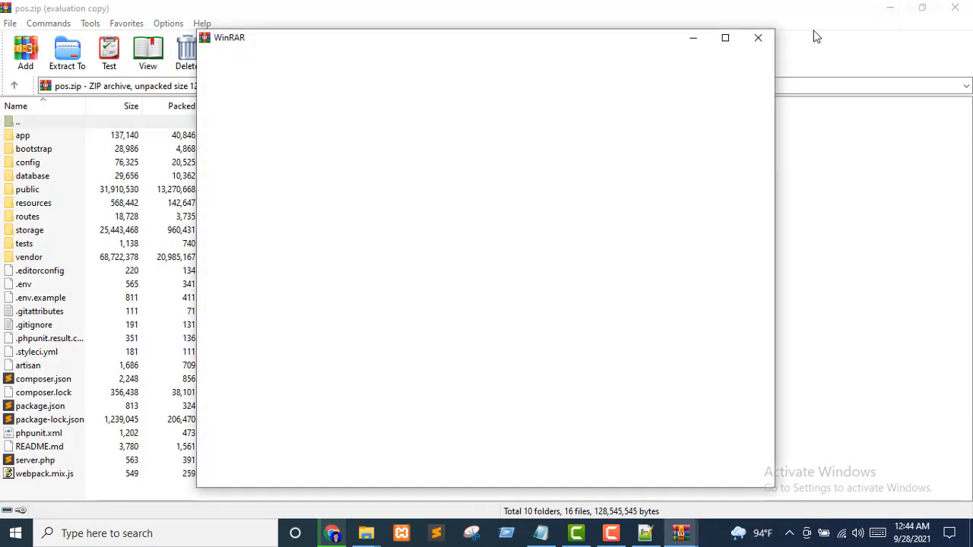
click(761, 39)
click(955, 7)
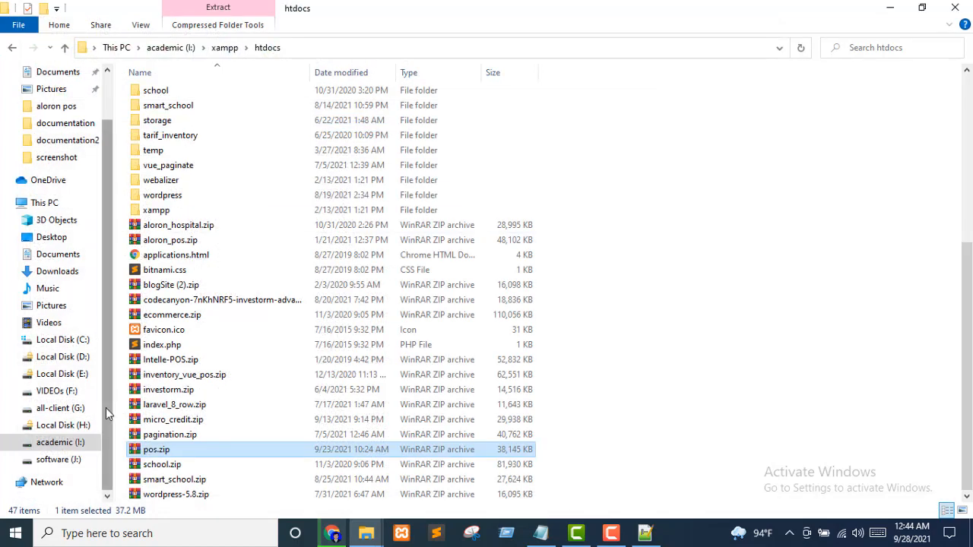
right_click(144, 453)
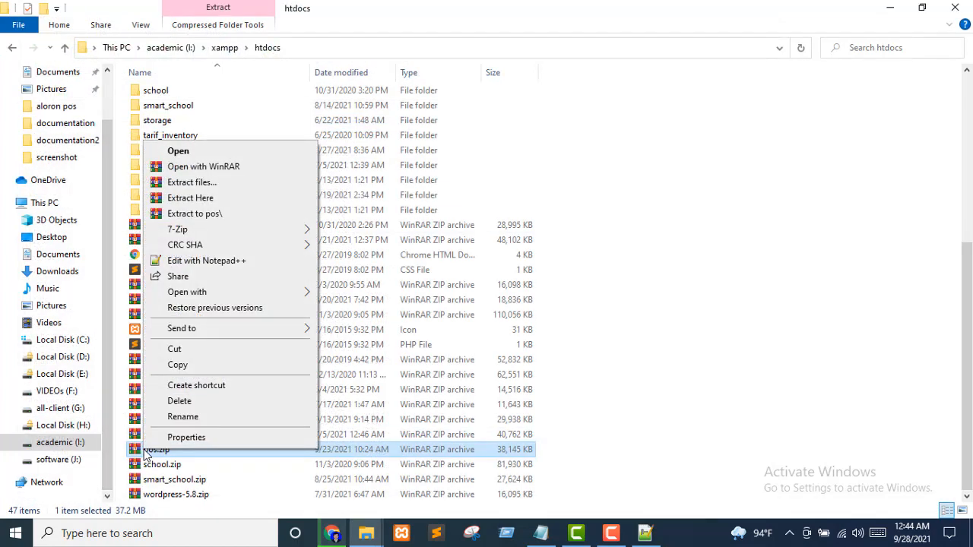
click(674, 196)
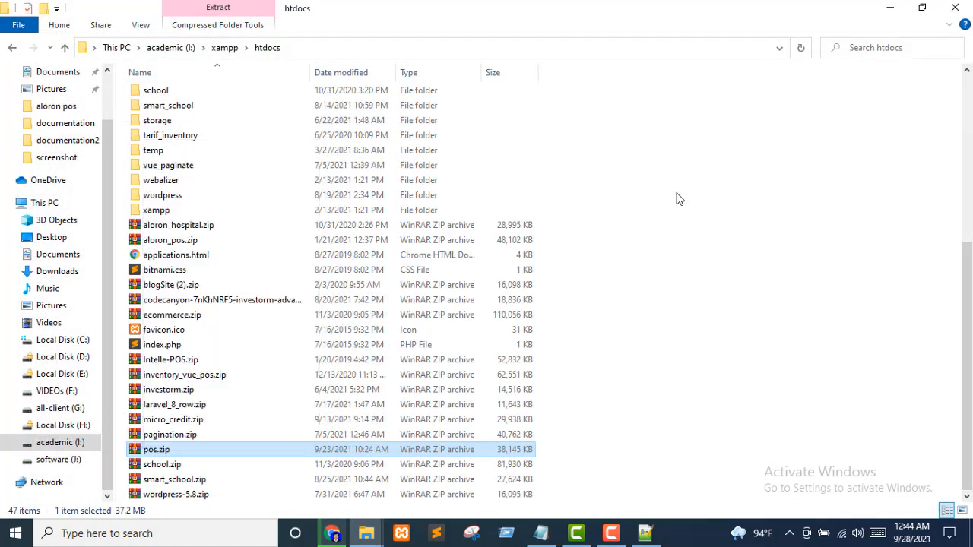
click(679, 199)
scroll(297, 283, up, 6)
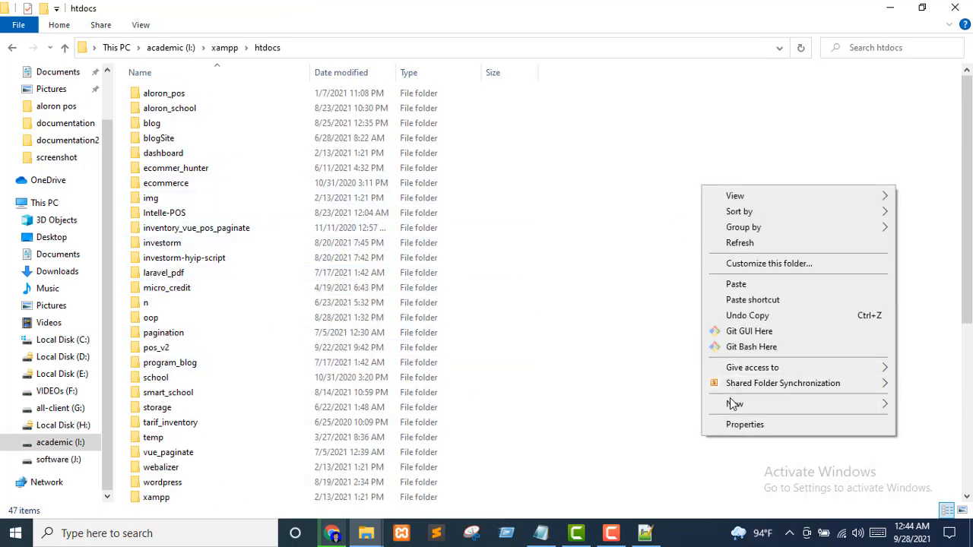
Create a folder named pos in htdocs, move pos.zip into it, and open it
mouse_move(732, 404)
click(530, 257)
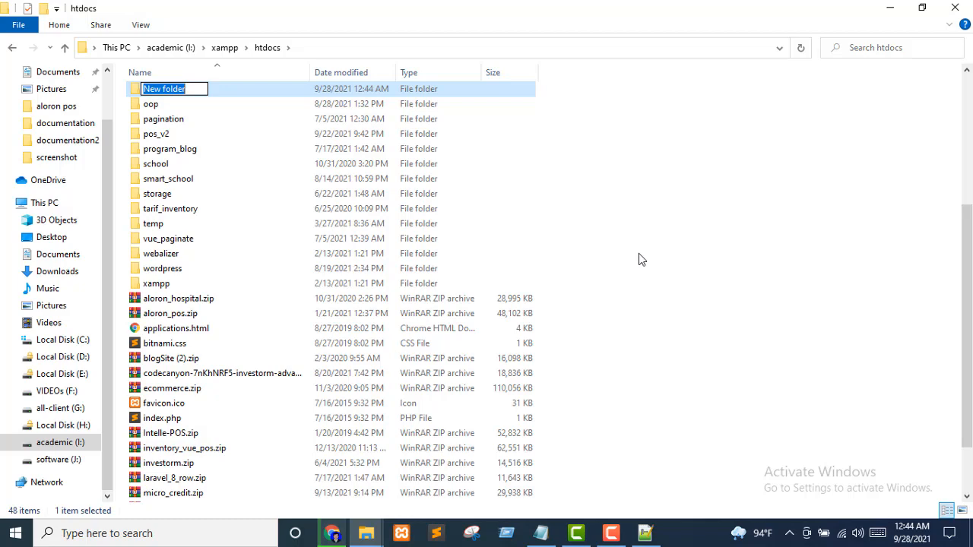
text(pos)
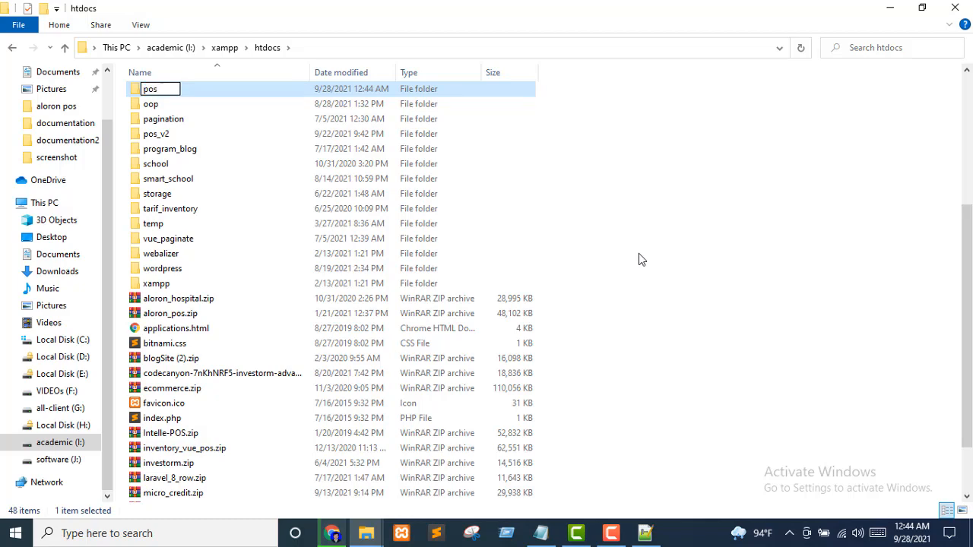
key(Return)
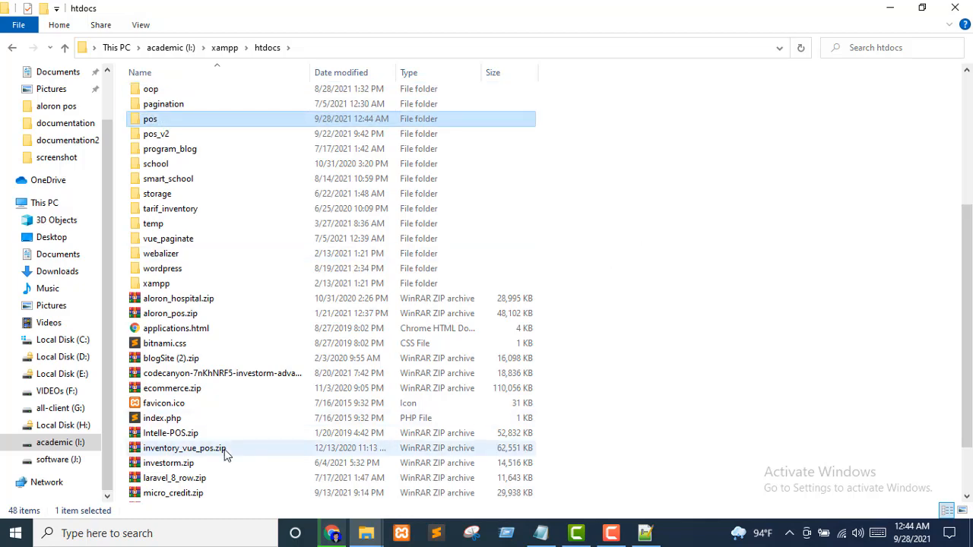
scroll(225, 454, down, 2)
drag(152, 450, 138, 136)
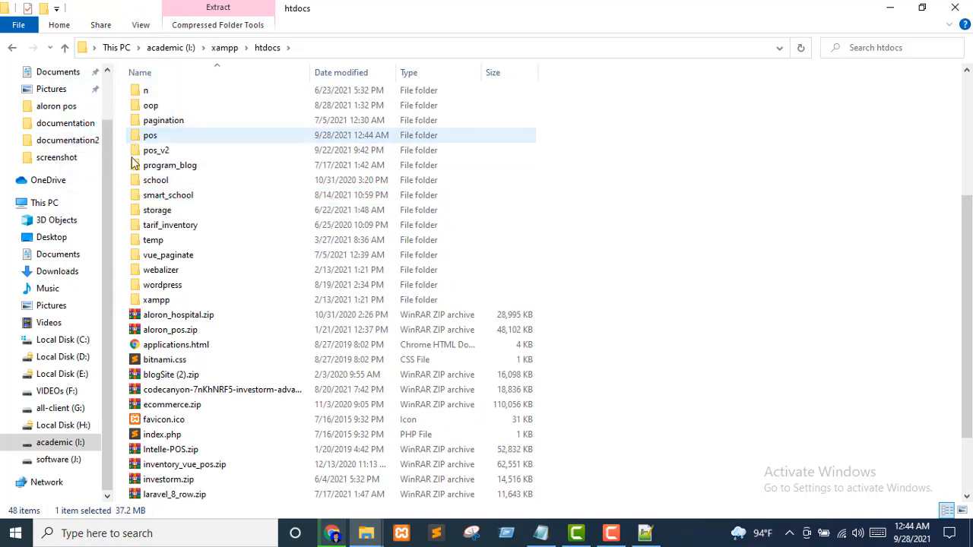
double_click(152, 91)
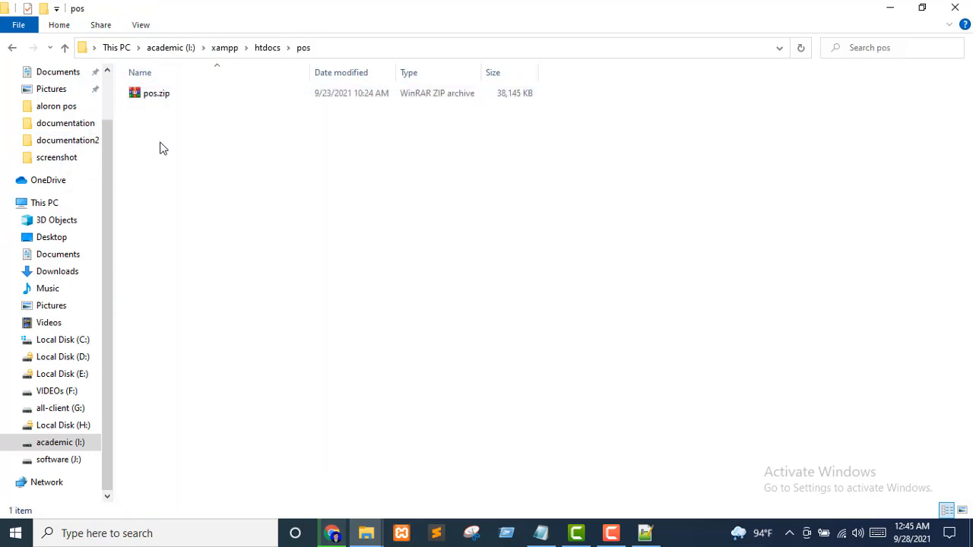
Extract pos.zip here inside the pos folder
click(135, 95)
right_click(135, 93)
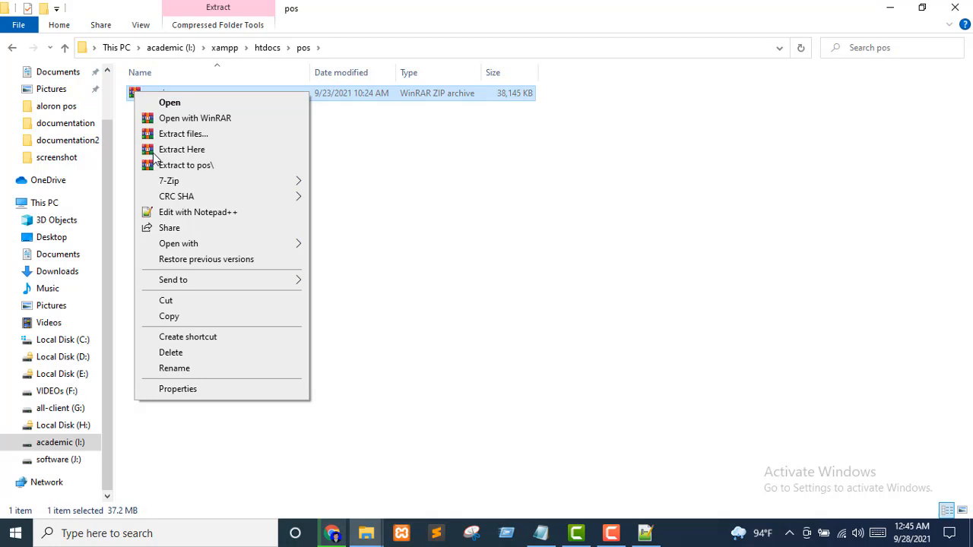
click(197, 152)
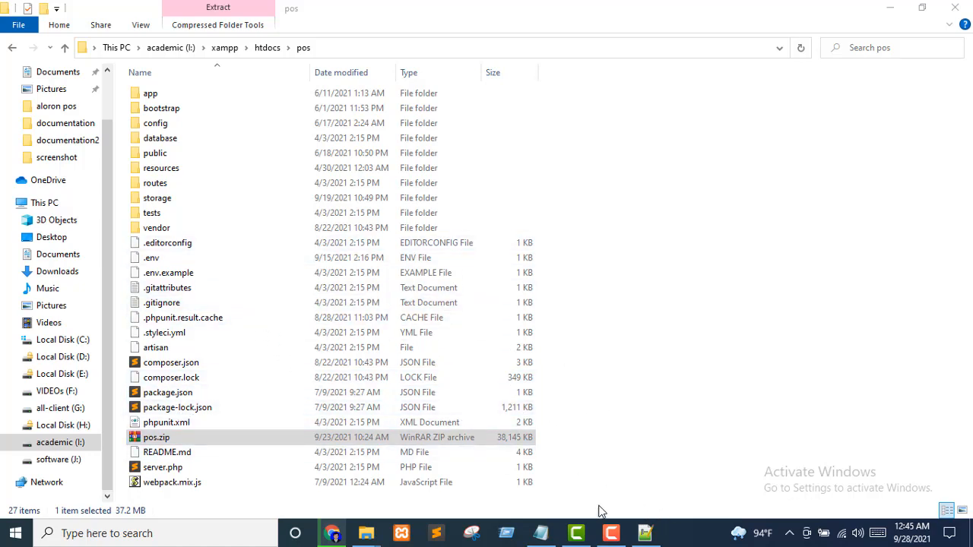
Change the DocumentRoot on line 84 to I:\xampp\htdocs\pos\public
click(645, 533)
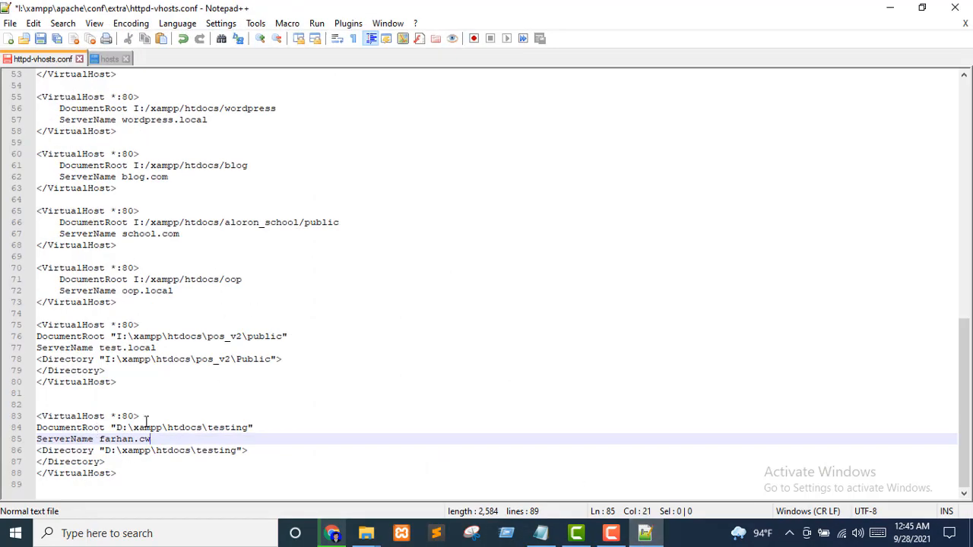
click(120, 427)
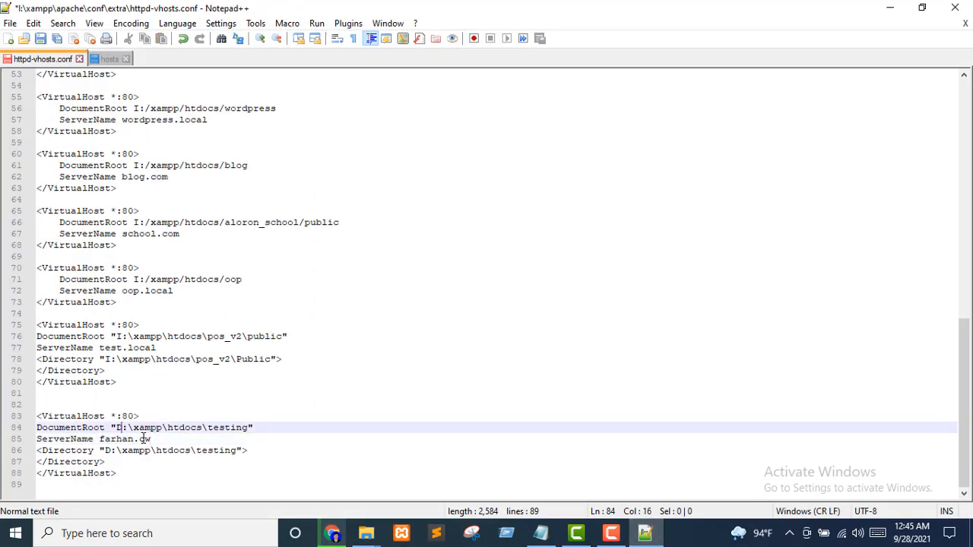
key(BackSpace)
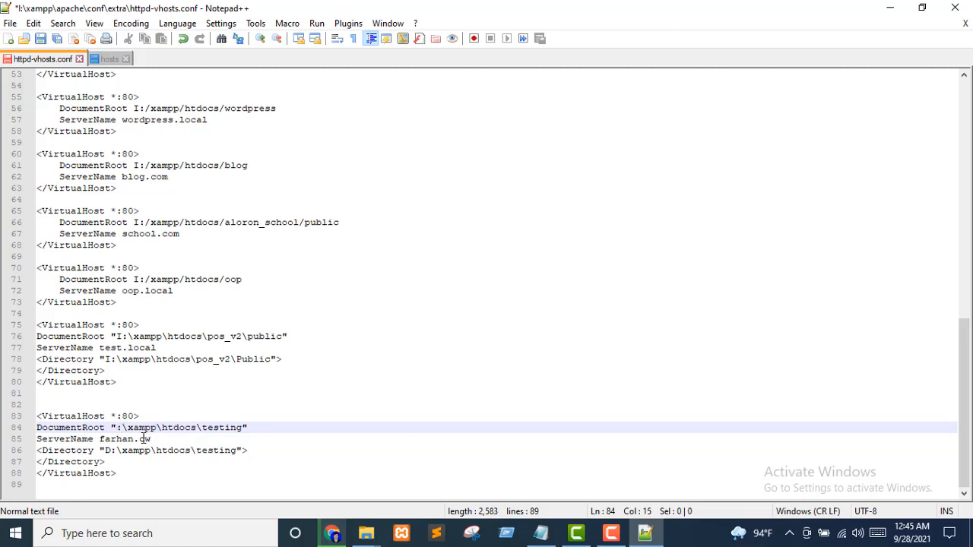
text(I)
key(Right)
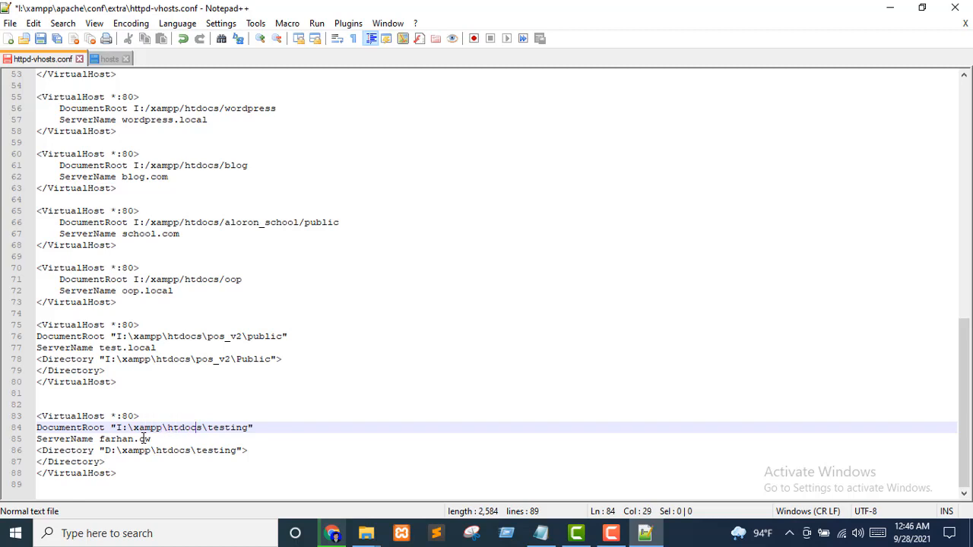
key(shift+Right)
key(shift+Right)
key(shift+Right)
key(shift+Right)
key(shift+Right)
key(shift+Right)
key(shift+Right)
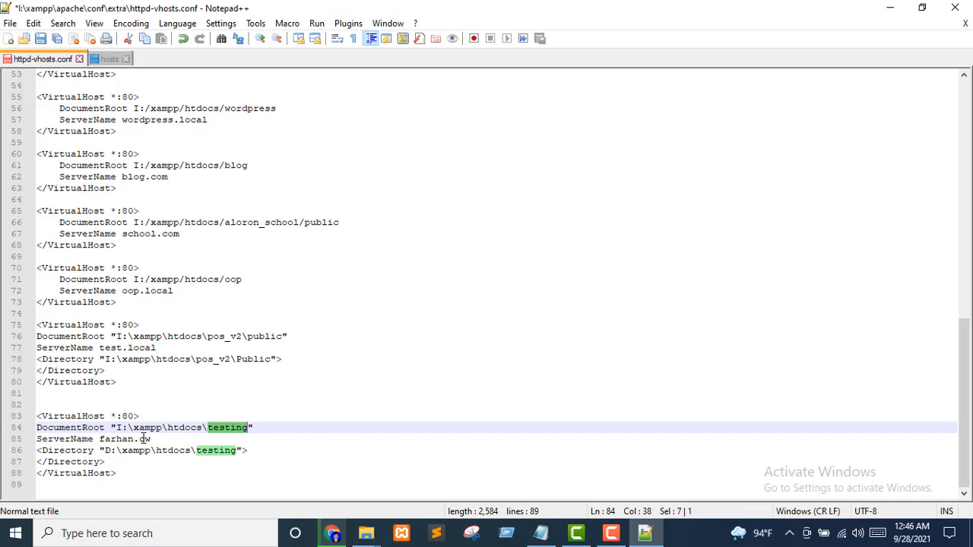
text(pos\)
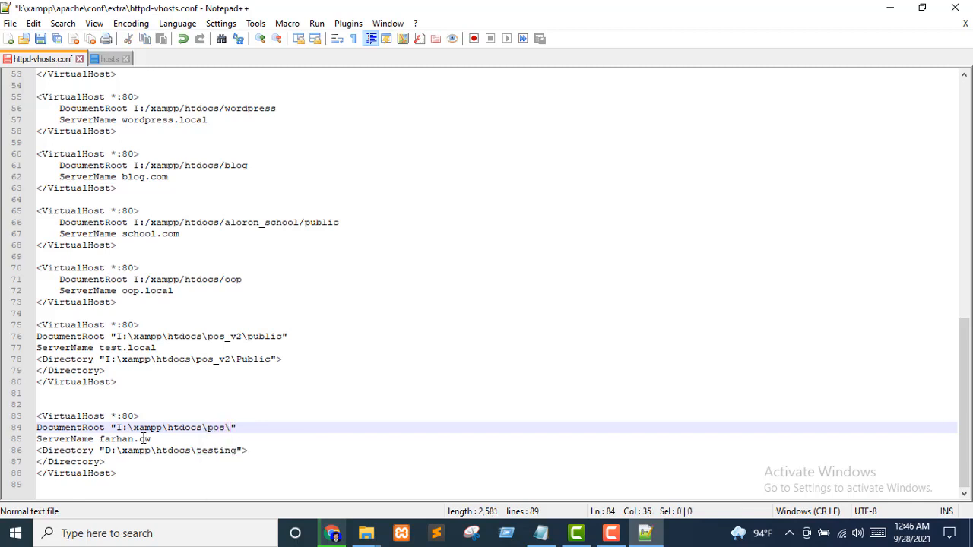
text(public)
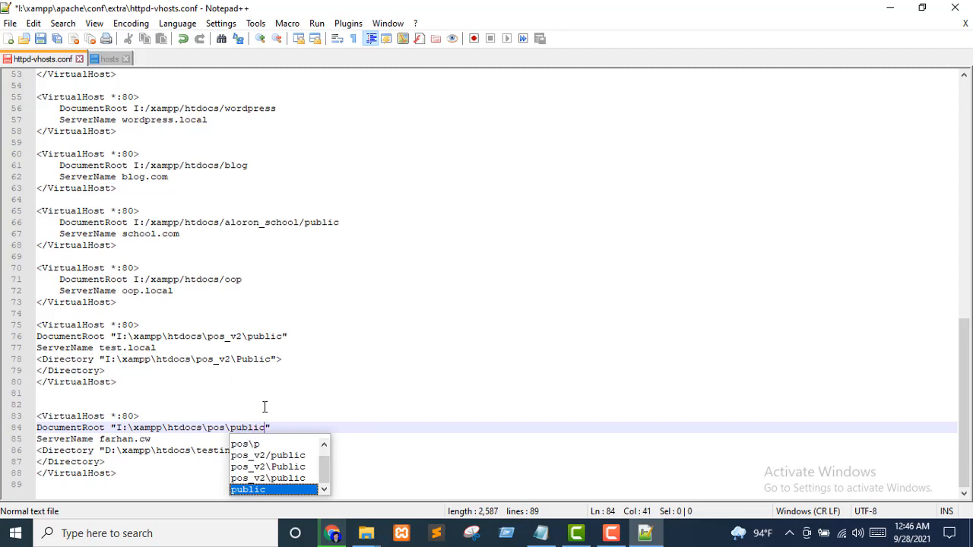
click(237, 426)
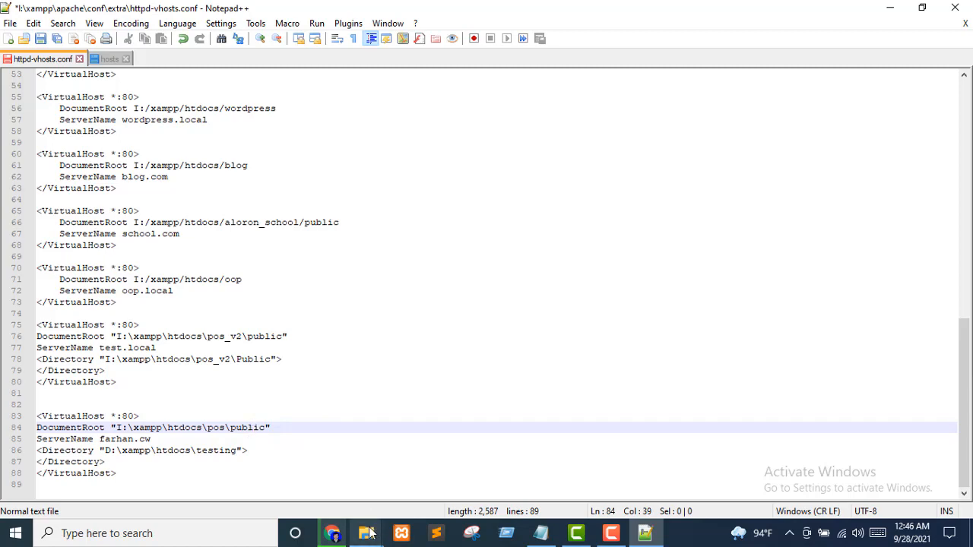
Confirm the public folder path and use it for the Directory on line 86
mouse_move(365, 533)
click(461, 493)
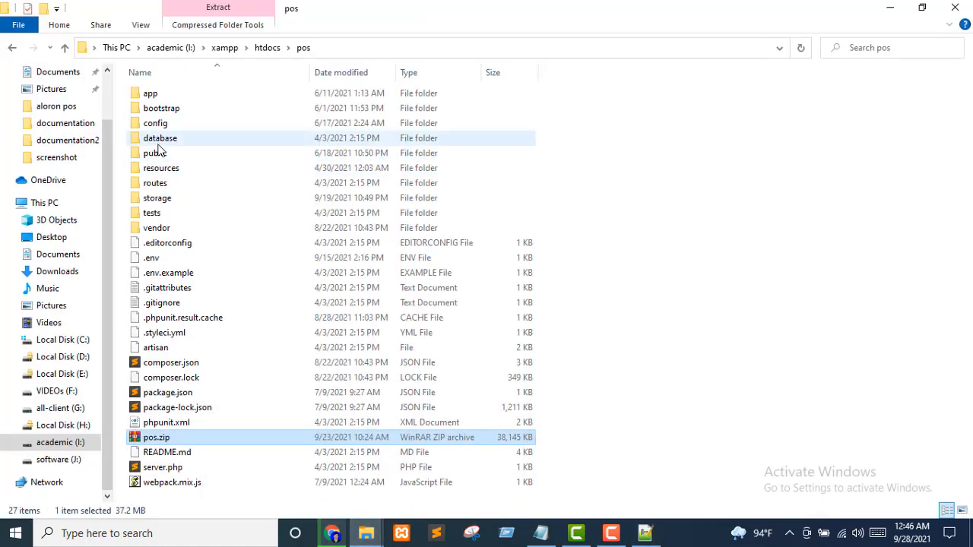
double_click(160, 153)
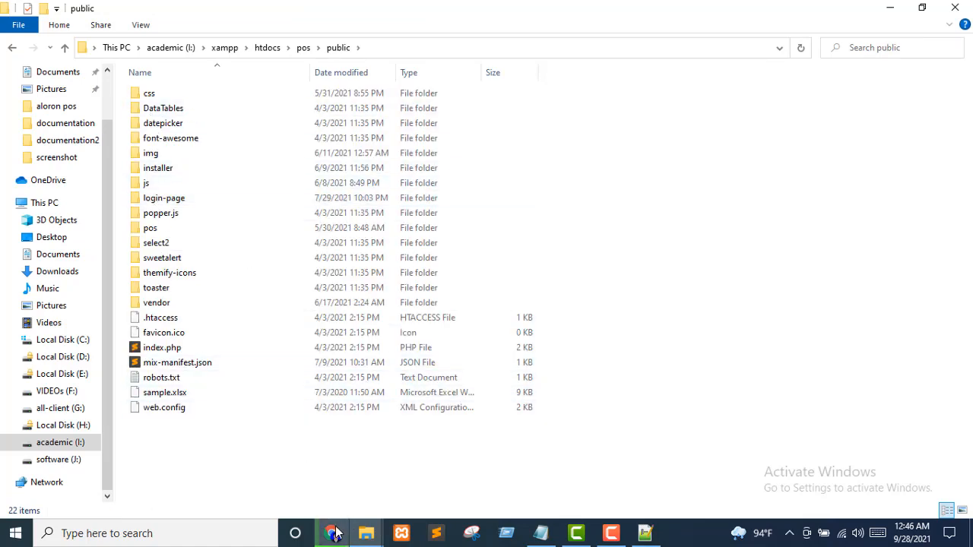
click(654, 533)
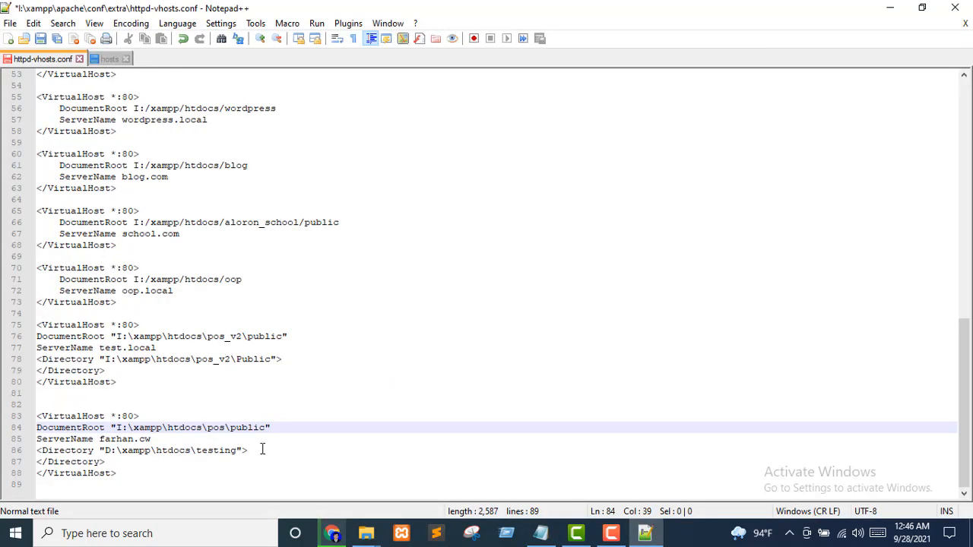
drag(117, 427, 265, 432)
key(ctrl+c)
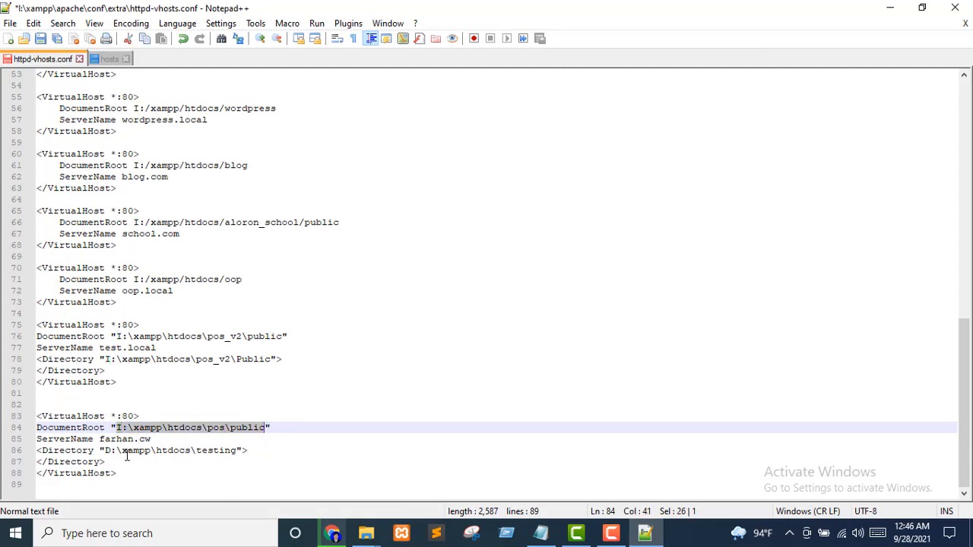
drag(104, 450, 238, 454)
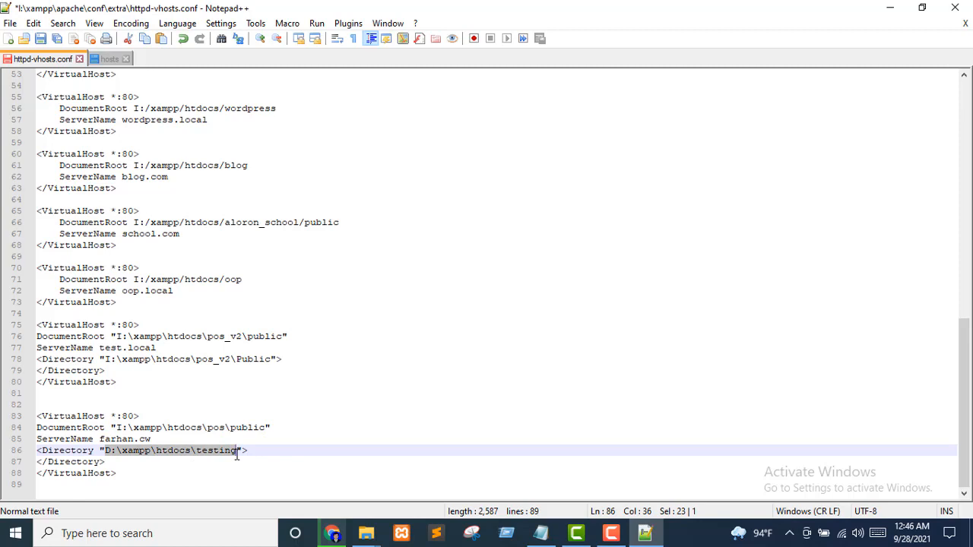
key(ctrl+v)
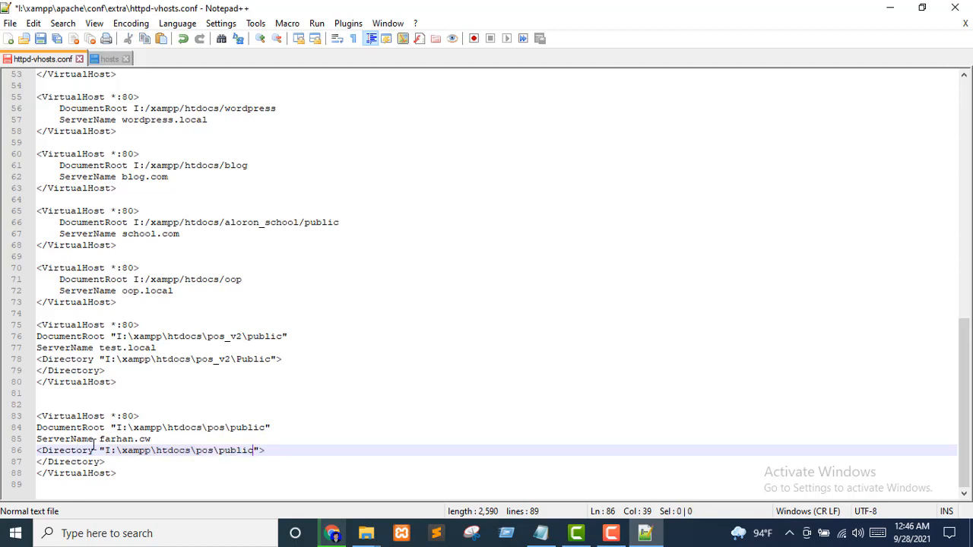
Set the ServerName to test.pos and save httpd-vhosts.conf
drag(100, 440, 155, 438)
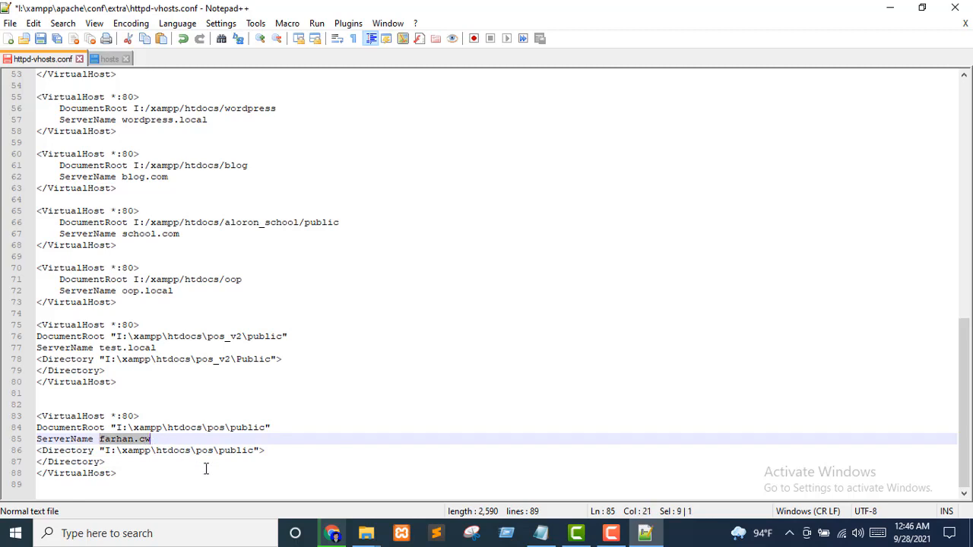
text(test)
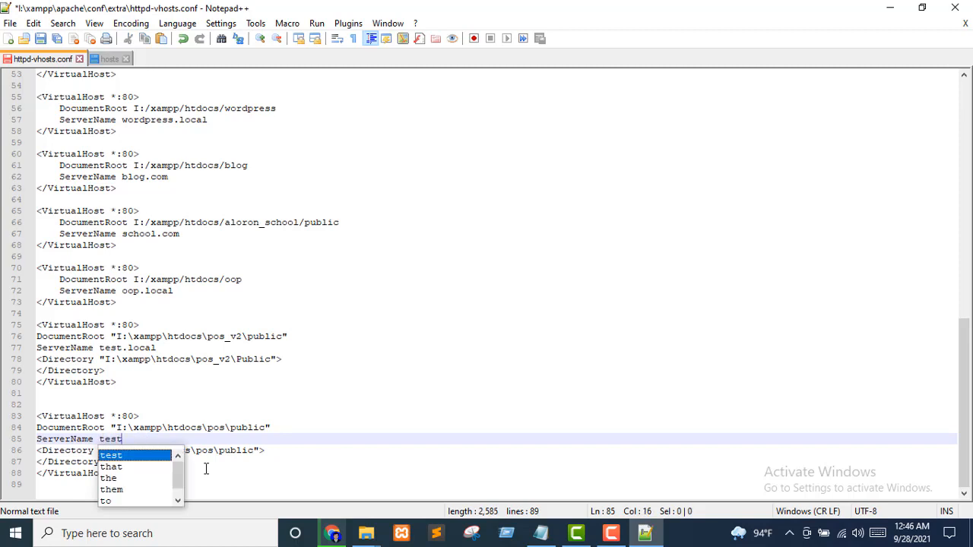
text(.pos)
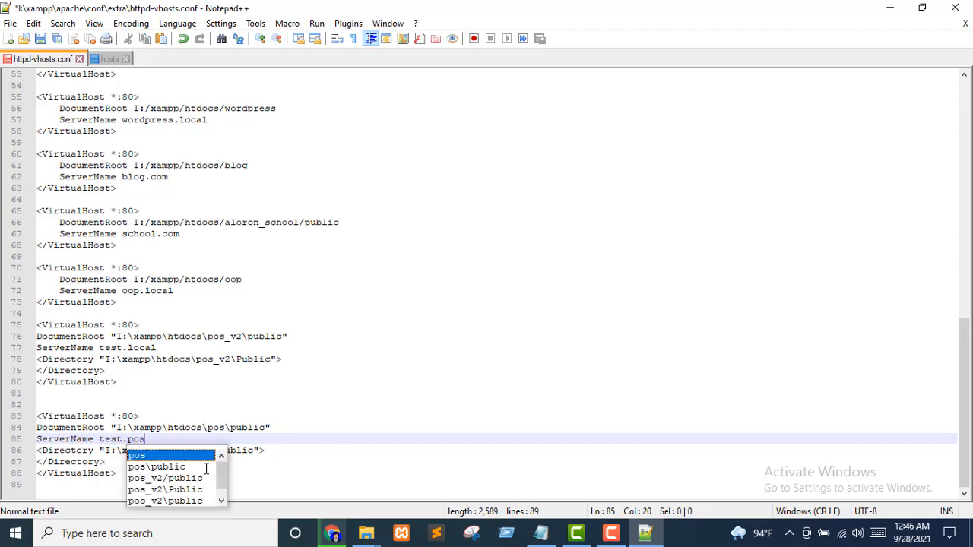
click(270, 418)
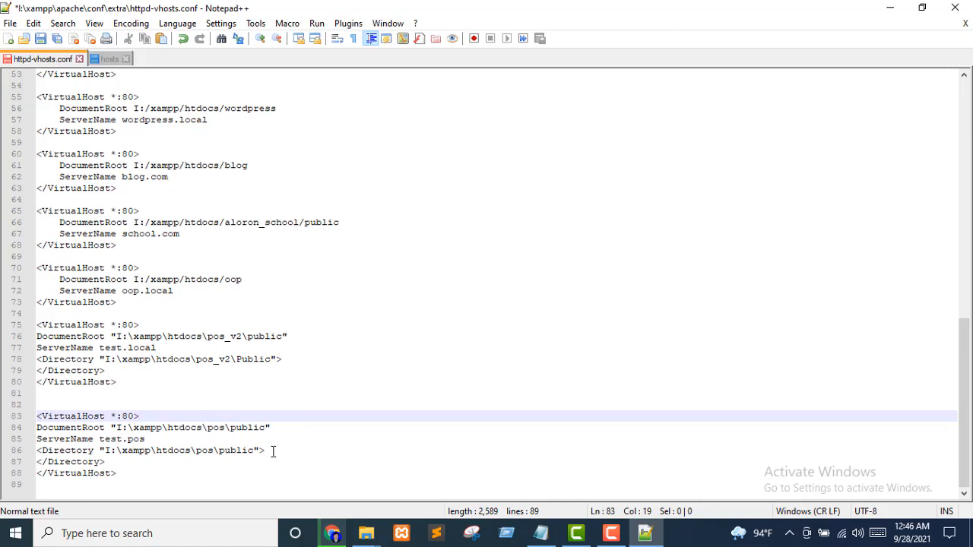
key(ctrl+s)
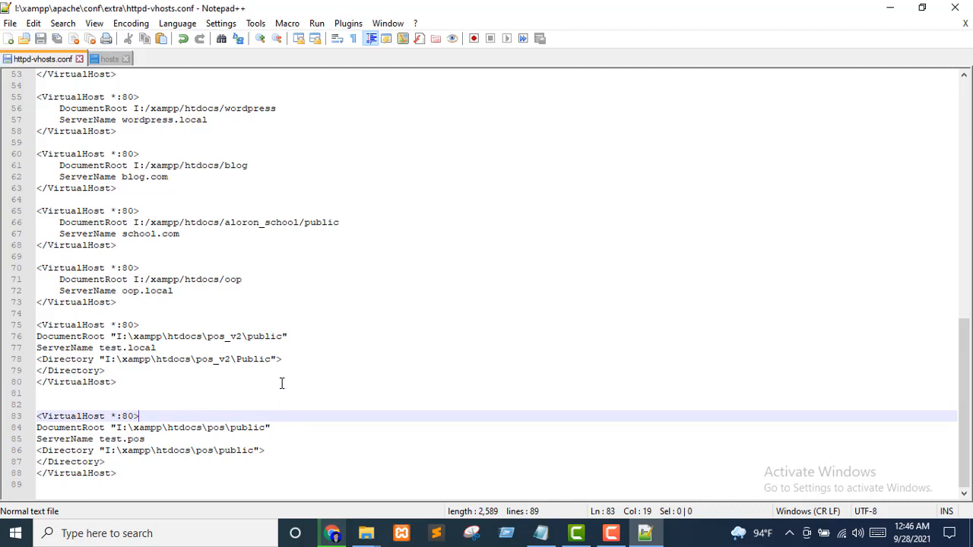
Return to the Cloudways article in Chrome and scroll to its Windows hosts-file instructions
click(332, 533)
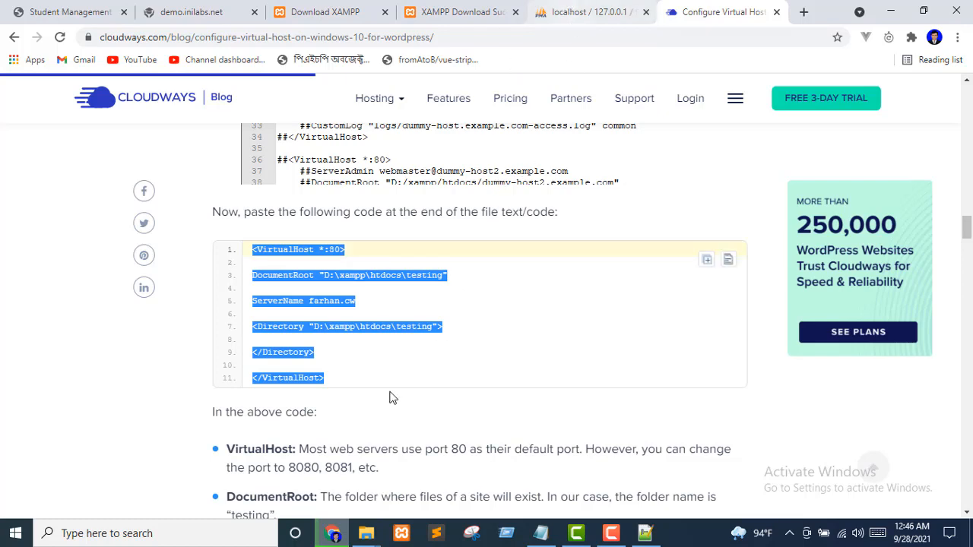
scroll(393, 396, down, 3)
key(super+r)
scroll(391, 393, down, 2)
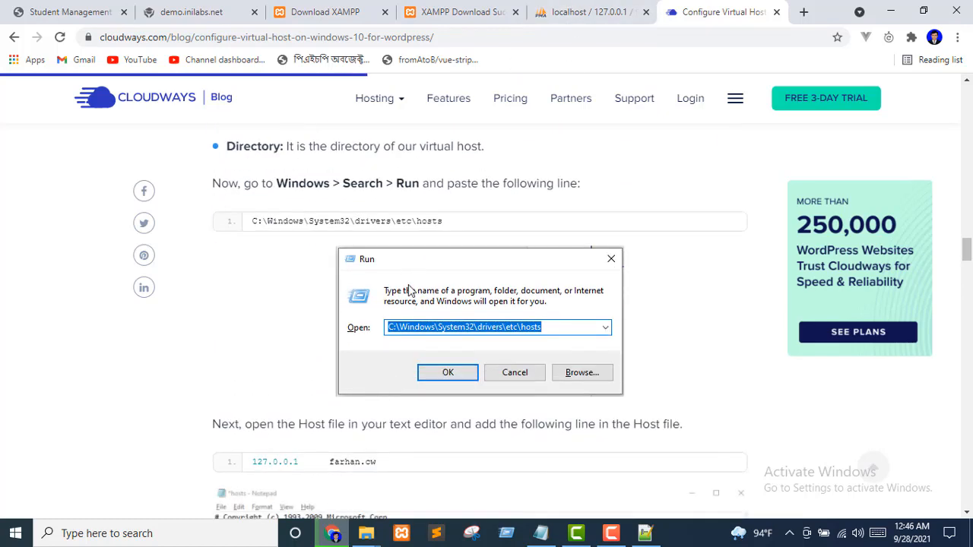
scroll(408, 282, up, 1)
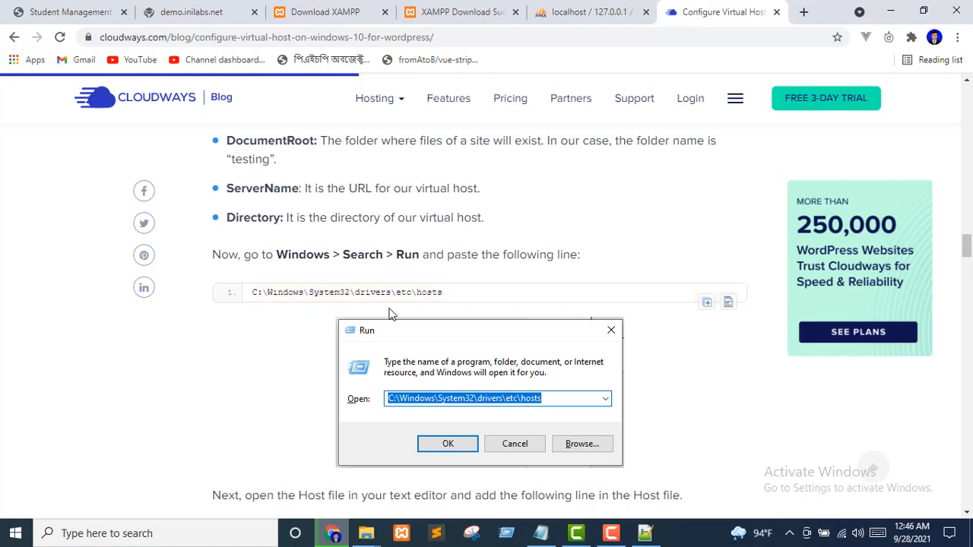
scroll(410, 251, down, 2)
scroll(447, 351, down, 1)
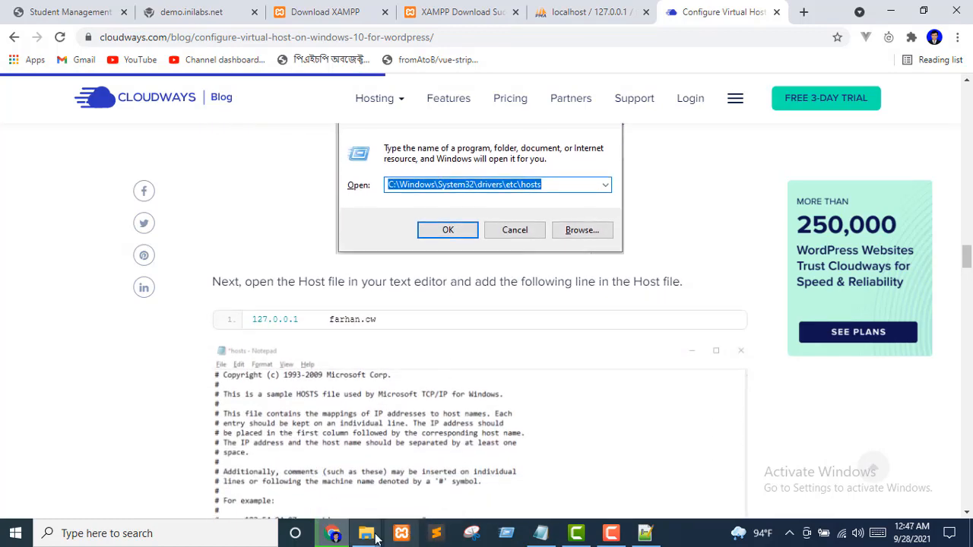
Navigate File Explorer to C:\Windows\System32\drivers\etc
mouse_move(374, 539)
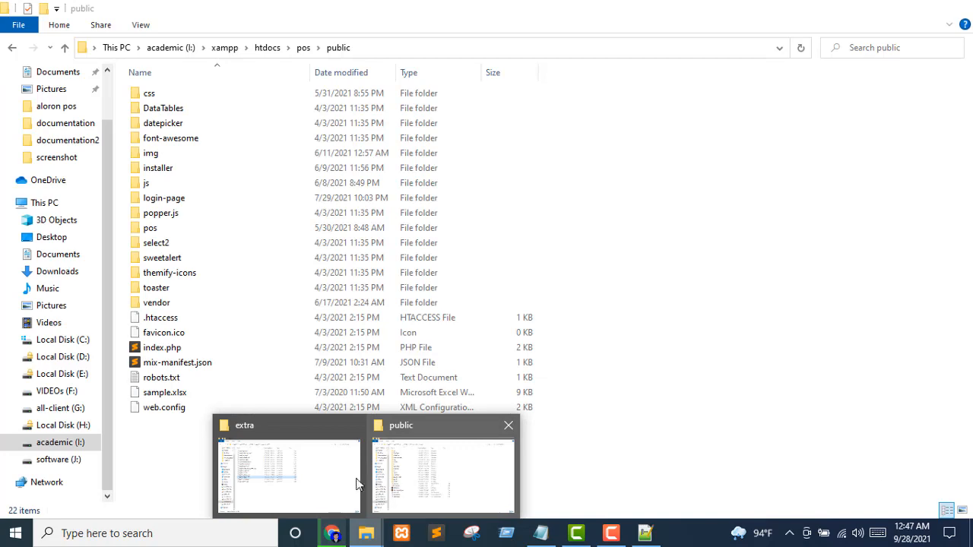
click(355, 480)
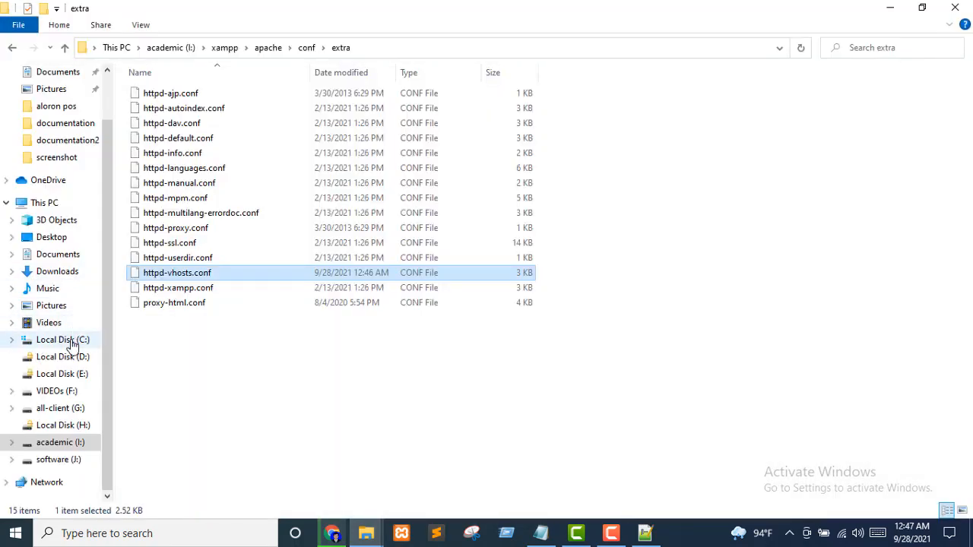
click(72, 345)
click(170, 262)
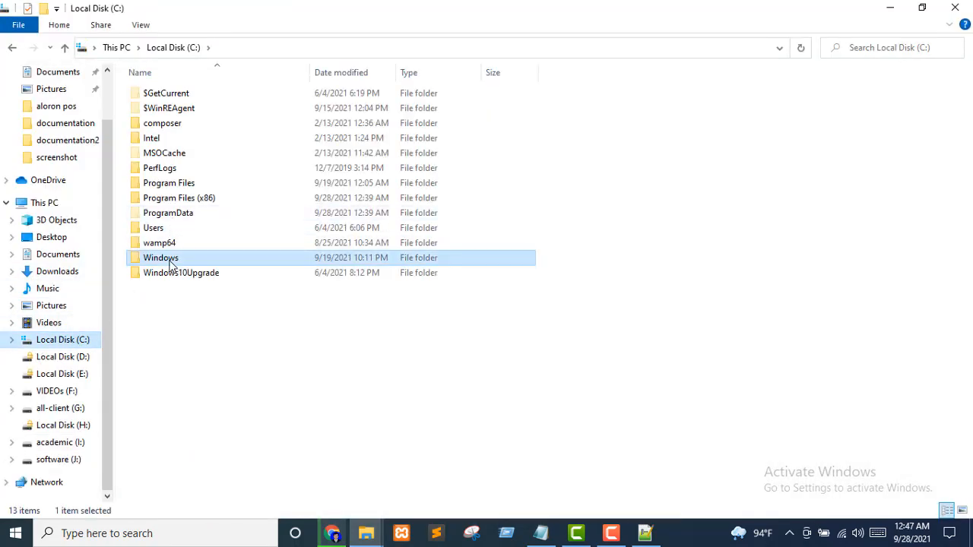
double_click(170, 263)
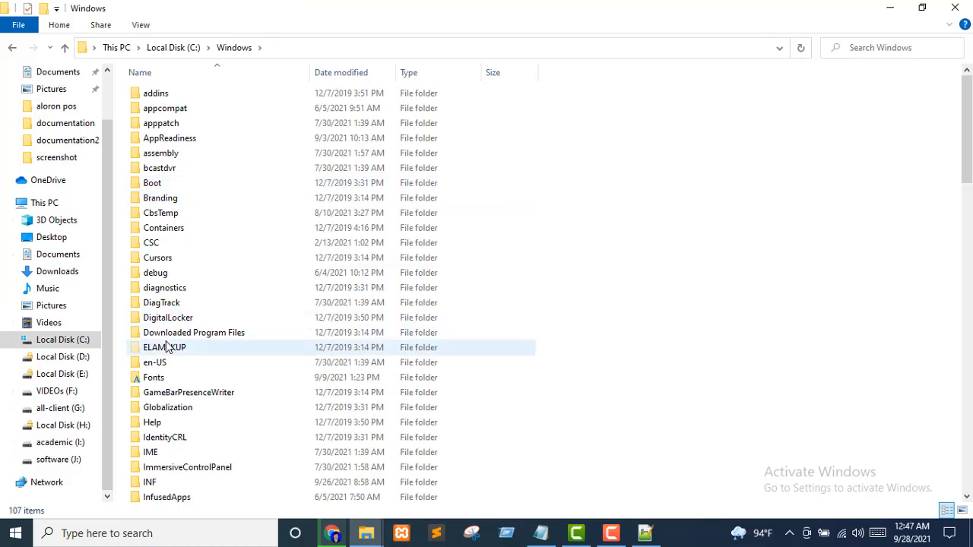
scroll(168, 347, down, 14)
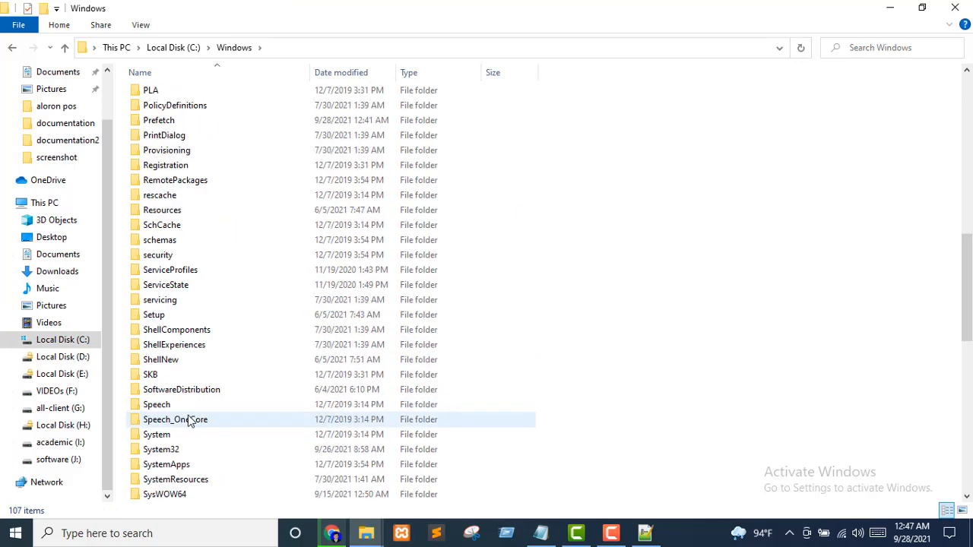
scroll(190, 422, down, 4)
double_click(201, 270)
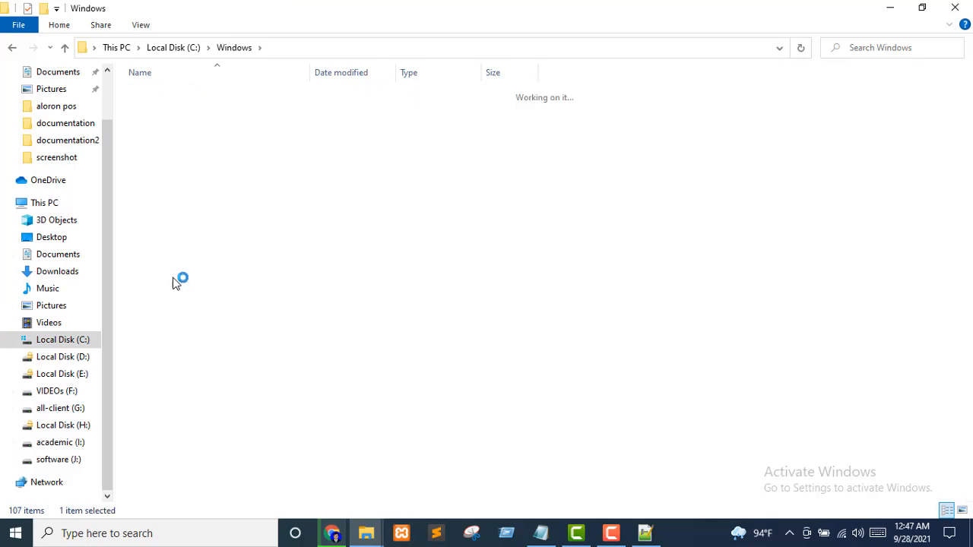
scroll(182, 353, down, 3)
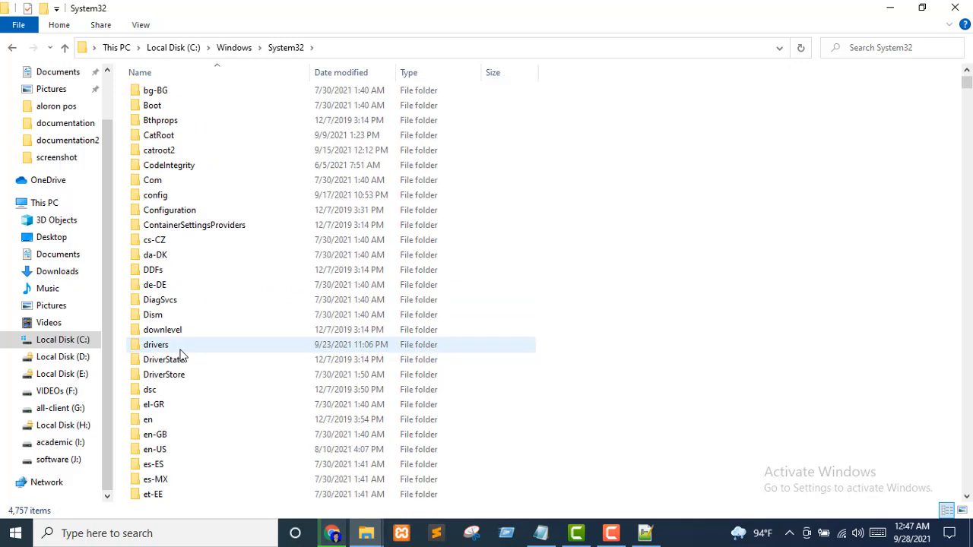
double_click(156, 345)
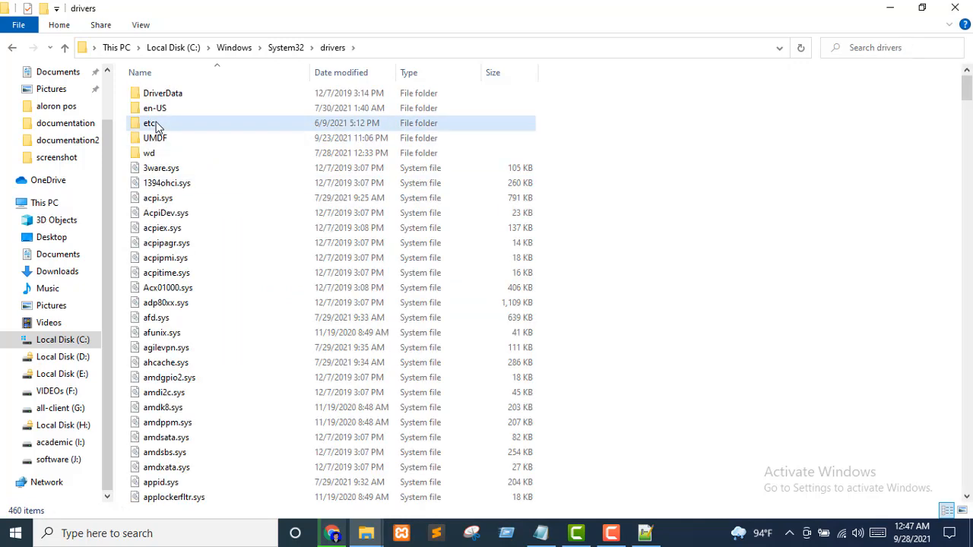
double_click(156, 126)
Open the hosts file in Notepad++ via Edit with Notepad++
click(157, 98)
right_click(158, 97)
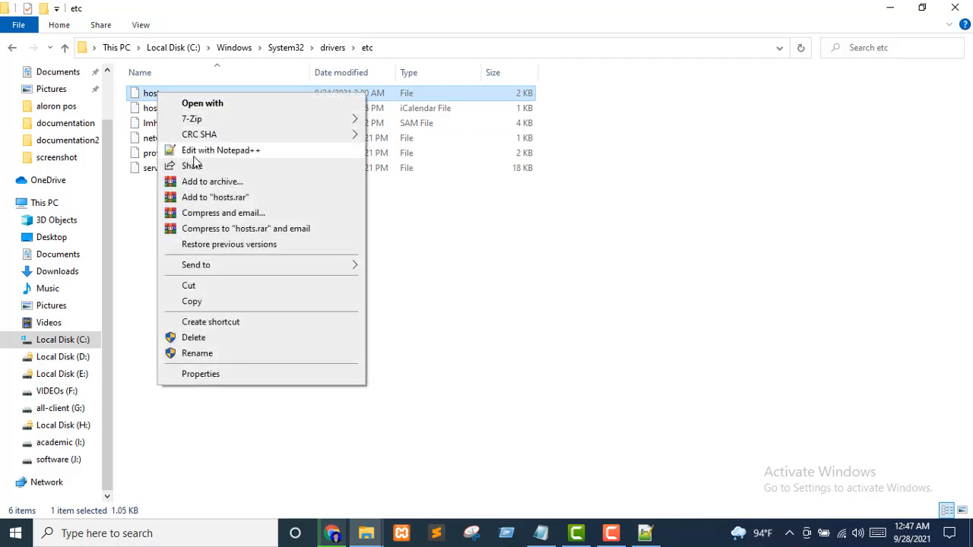
click(246, 156)
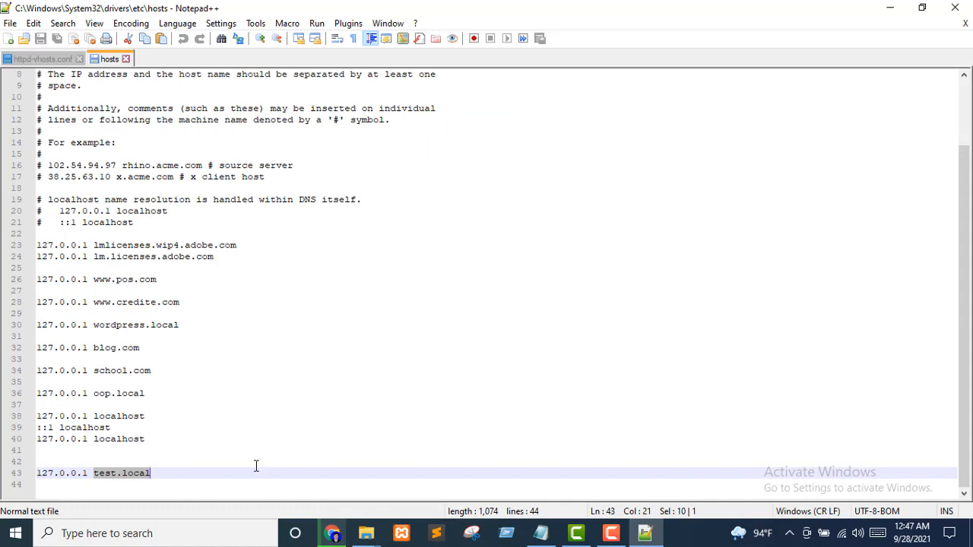
Add '127.0.0.1 test.pos' below the test.local entry and try saving the hosts file
drag(155, 473, 41, 472)
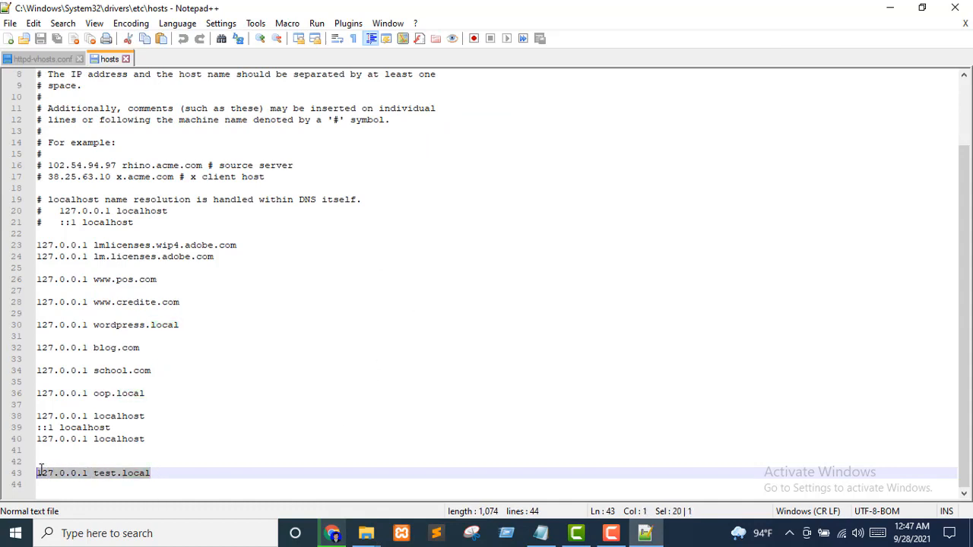
click(162, 475)
key(Return)
key(Return)
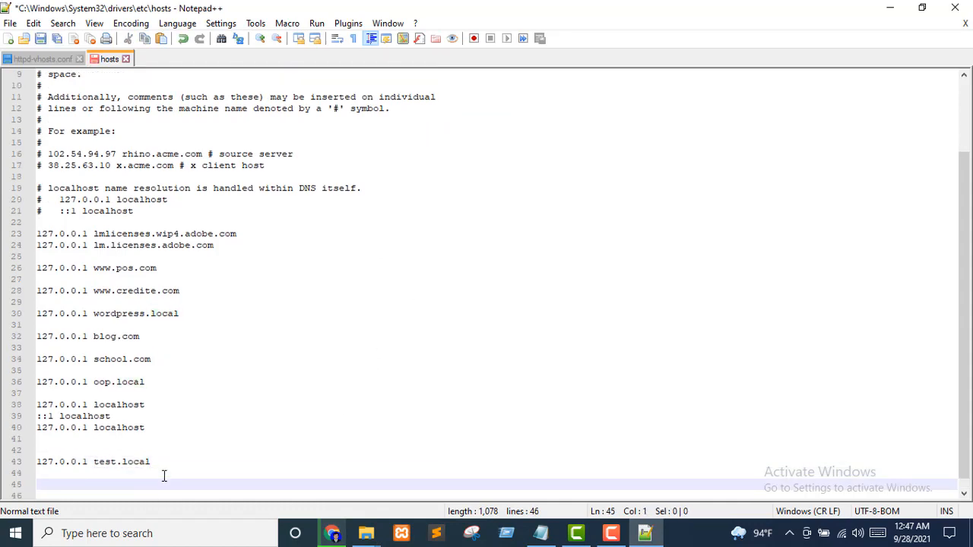
scroll(279, 440, down, 1)
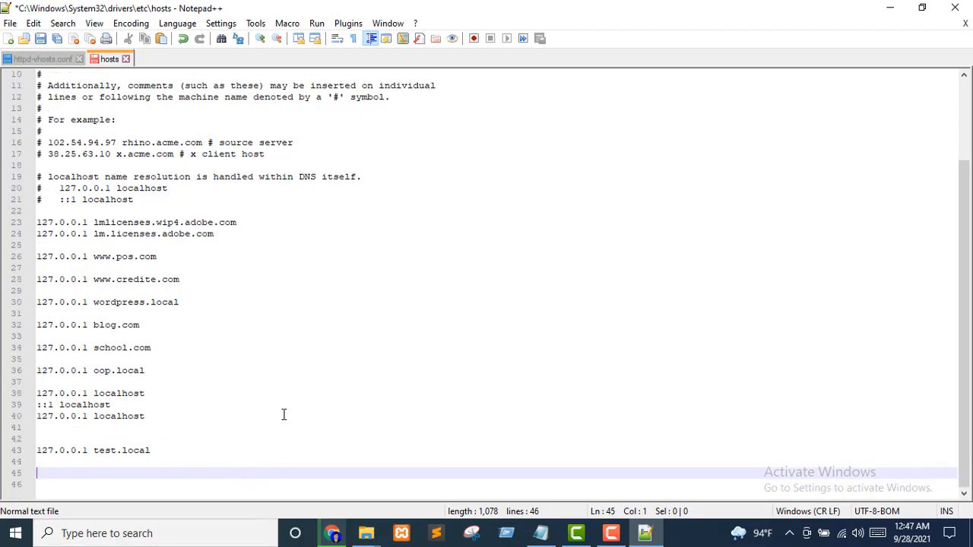
text(127.0.0.1 te)
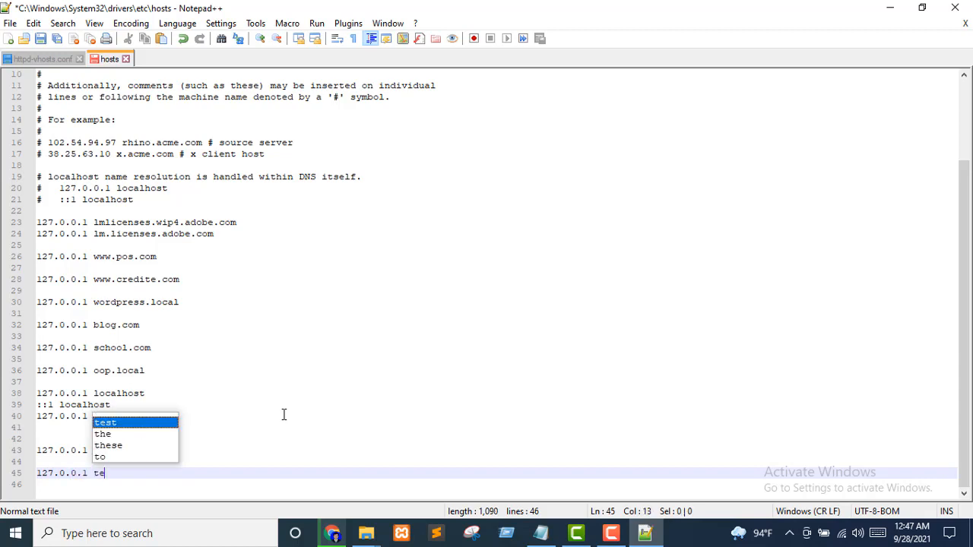
text(st.)
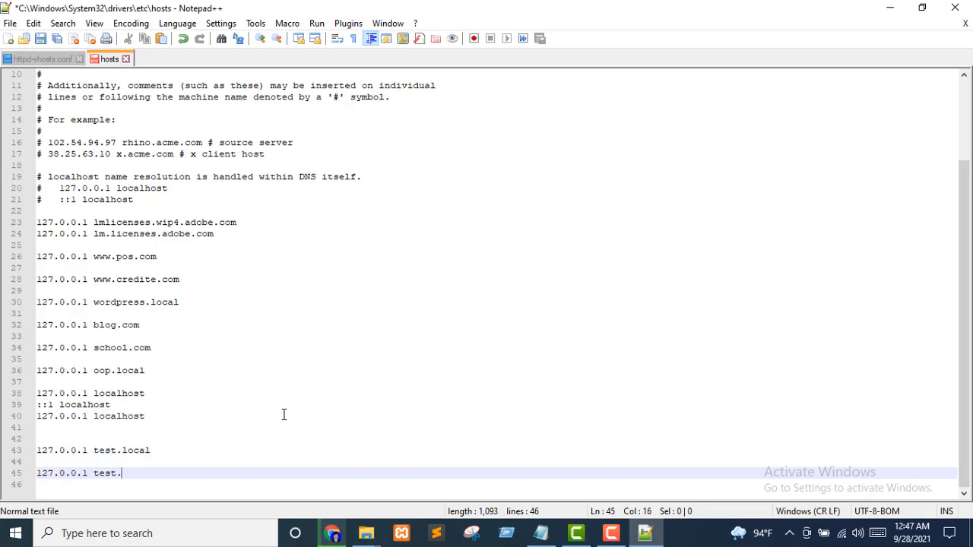
text(pos)
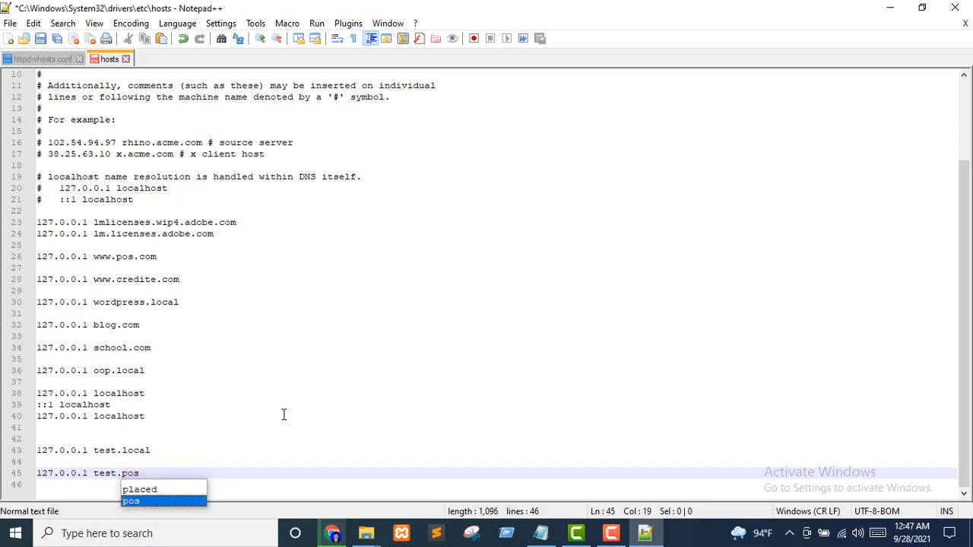
click(327, 290)
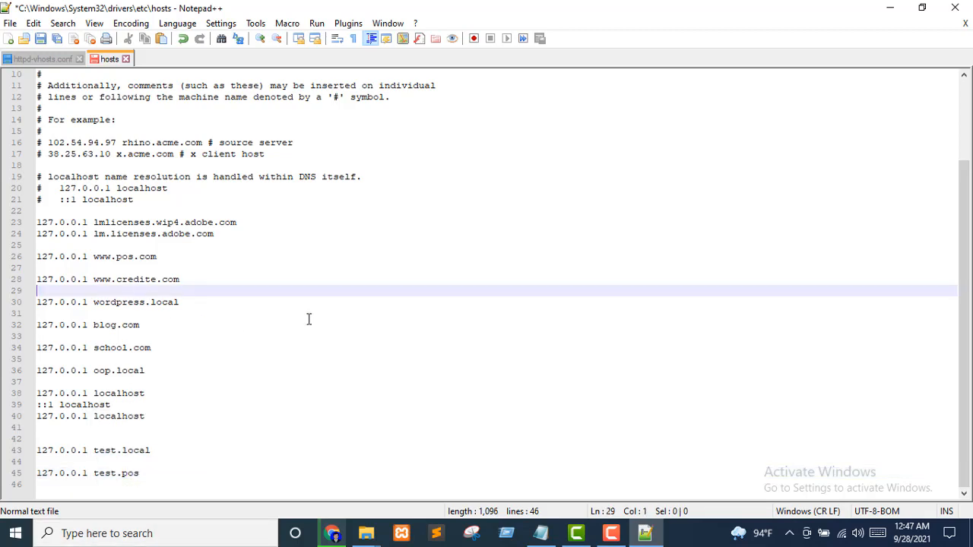
key(ctrl+s)
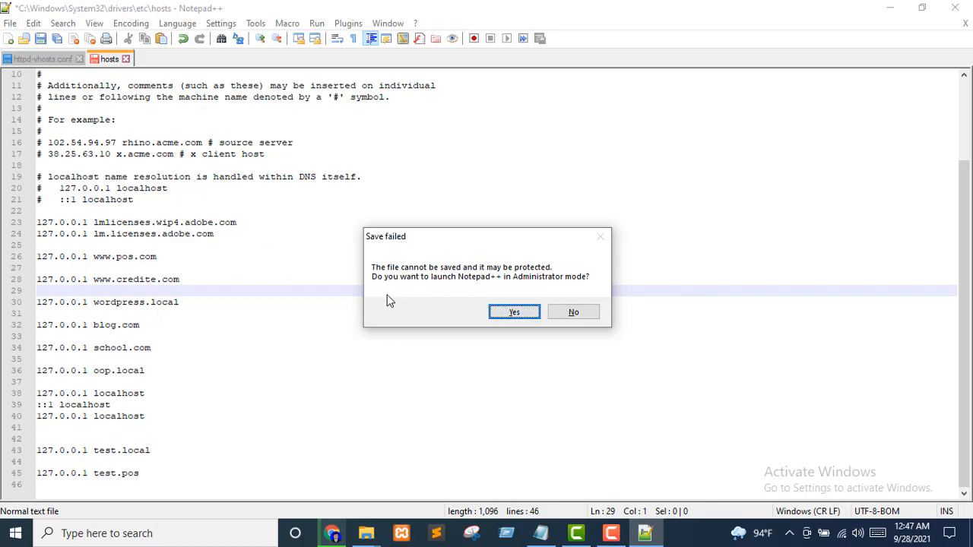
Relaunch Notepad++ as Administrator, save the hosts file, and return to Chrome
click(515, 312)
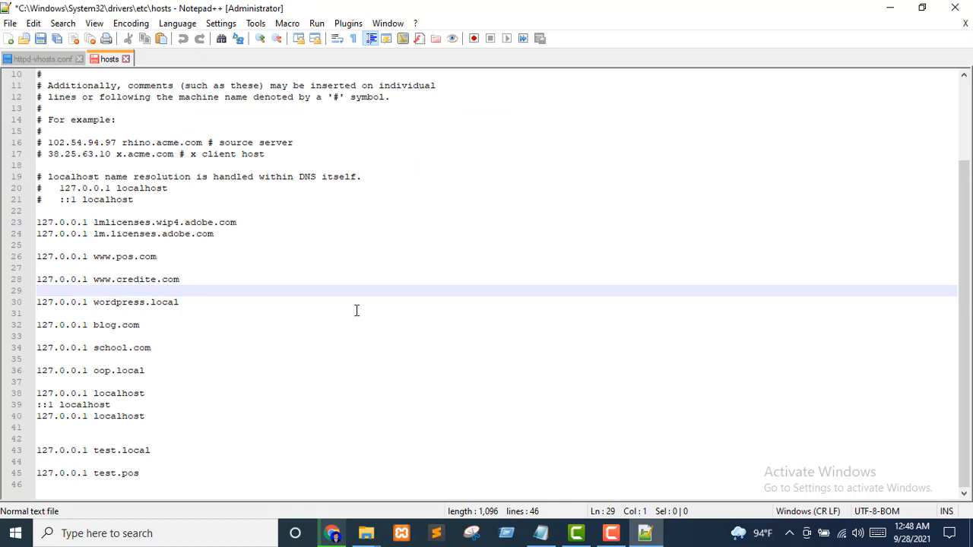
key(ctrl+s)
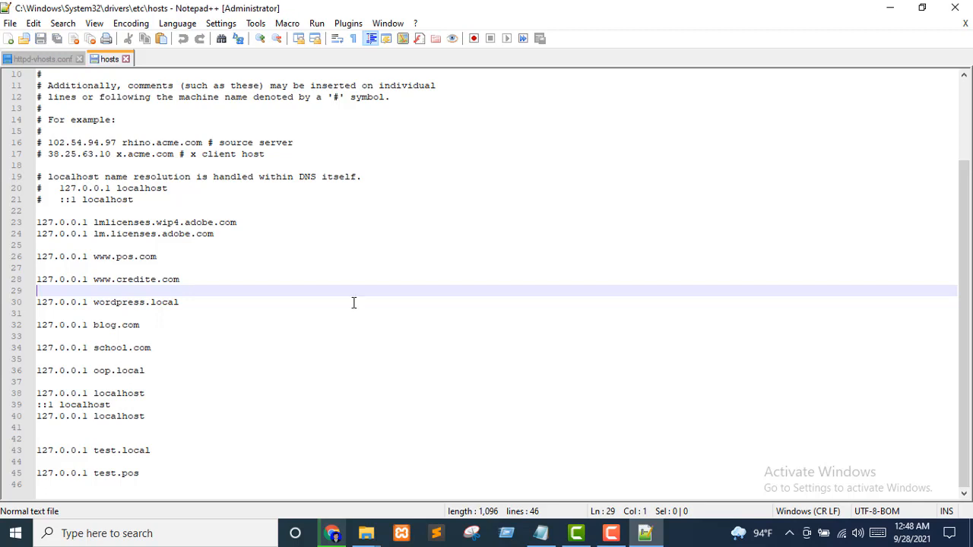
key(Left)
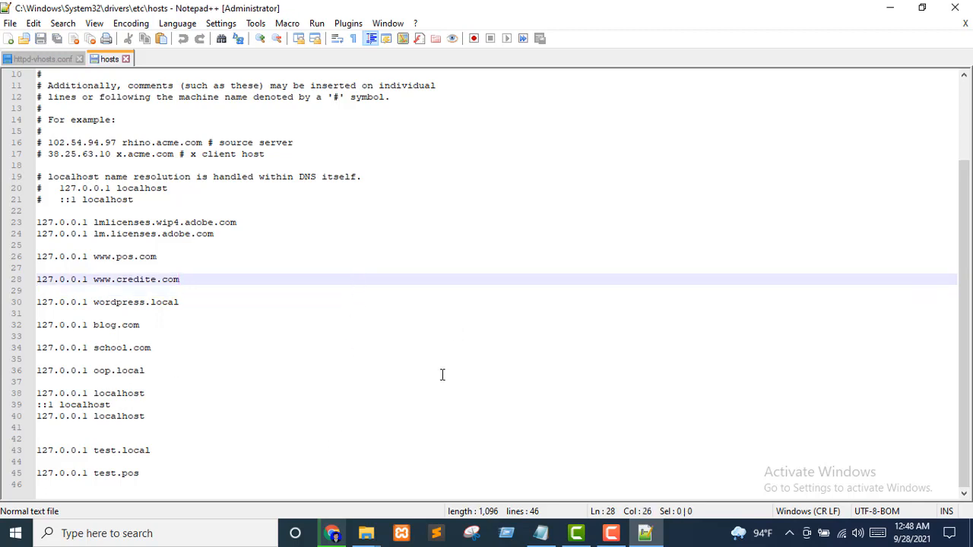
click(332, 534)
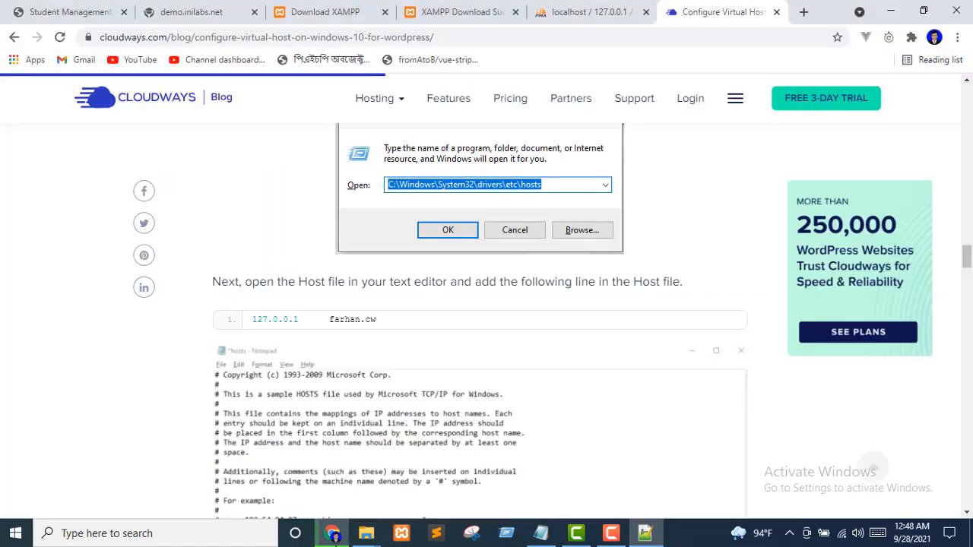
Enter test.pos in a new Chrome tab, which yields Google search results instead
click(804, 13)
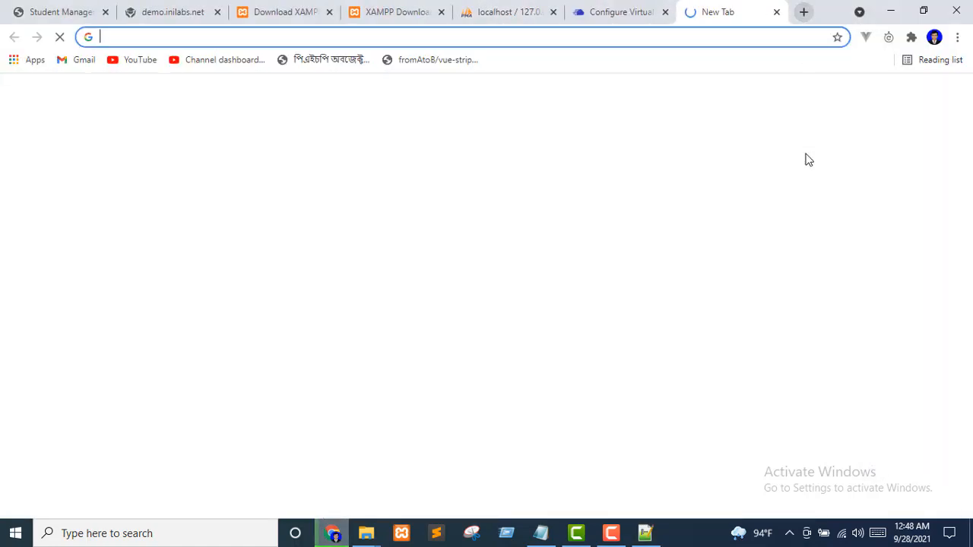
text(t)
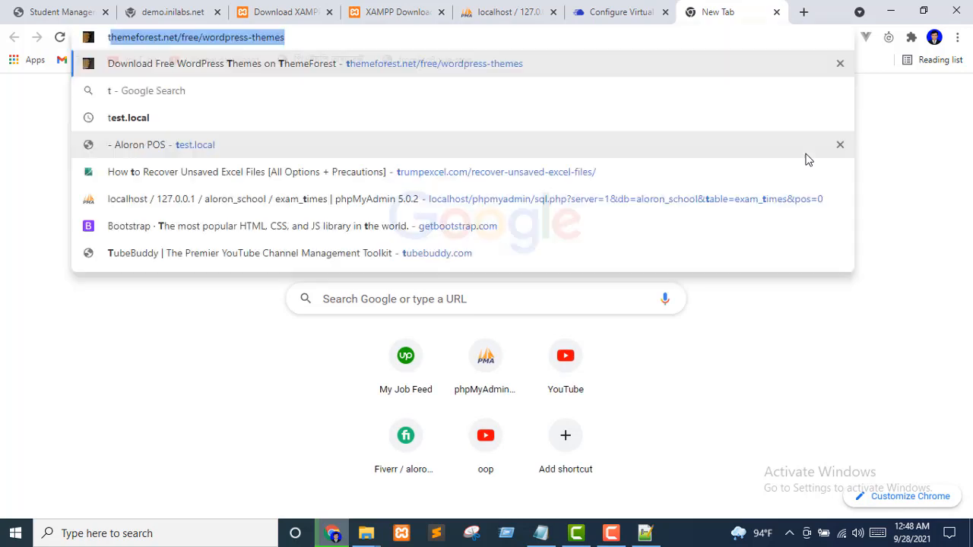
text(est.pos)
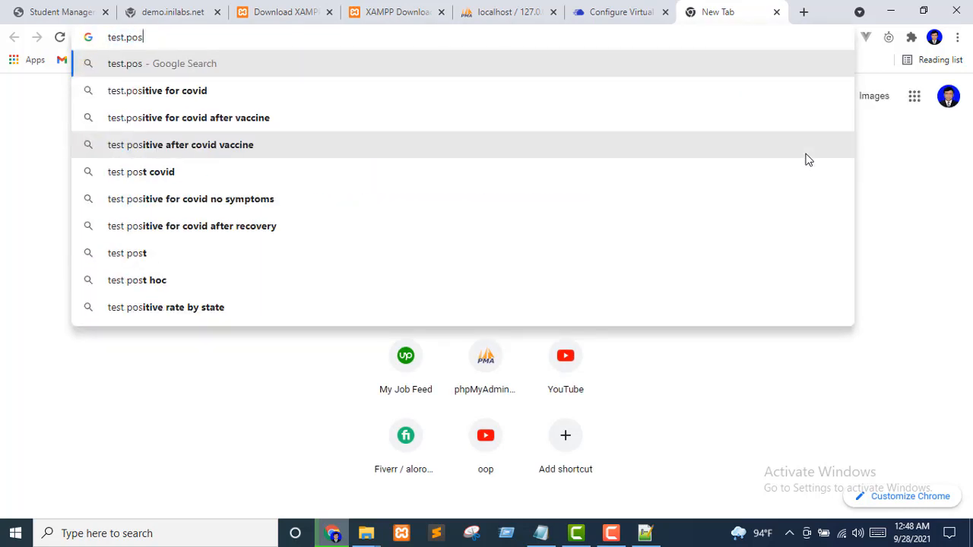
key(Return)
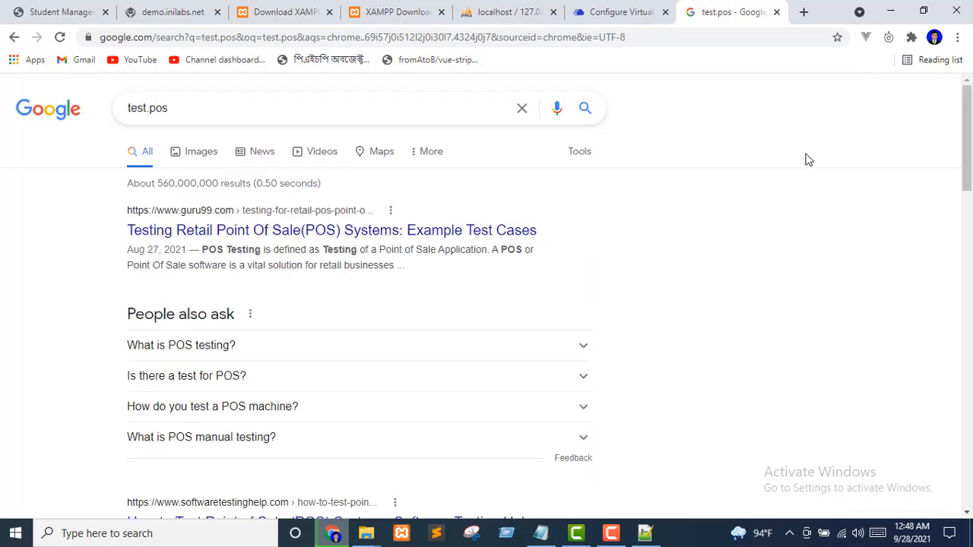
click(244, 113)
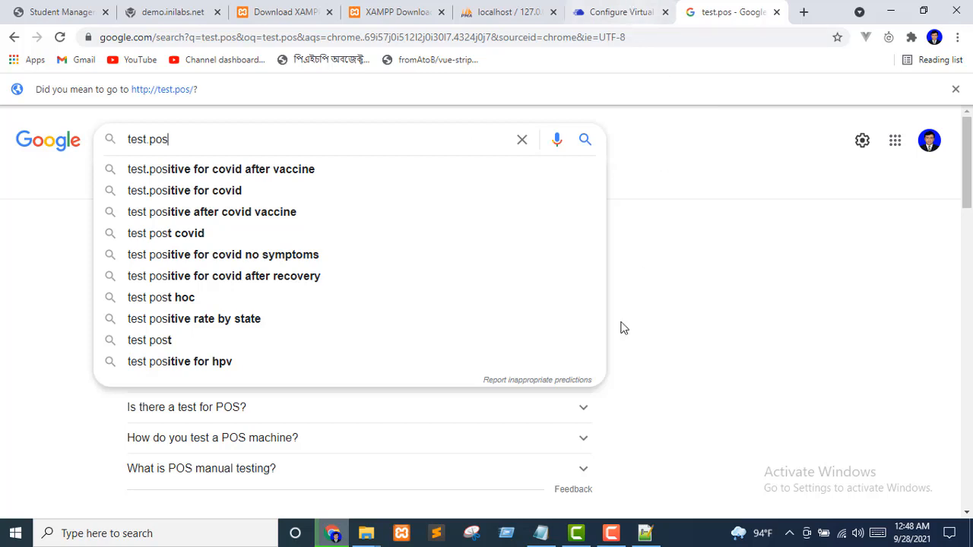
click(152, 532)
Stop and restart Apache and MySQL in XAMPP Control Panel, then close it
text(xamp)
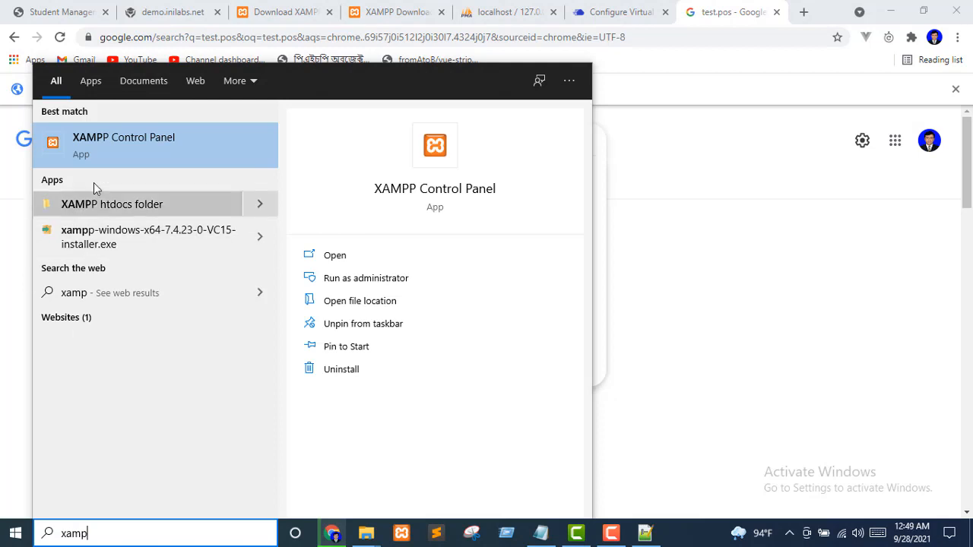
click(101, 144)
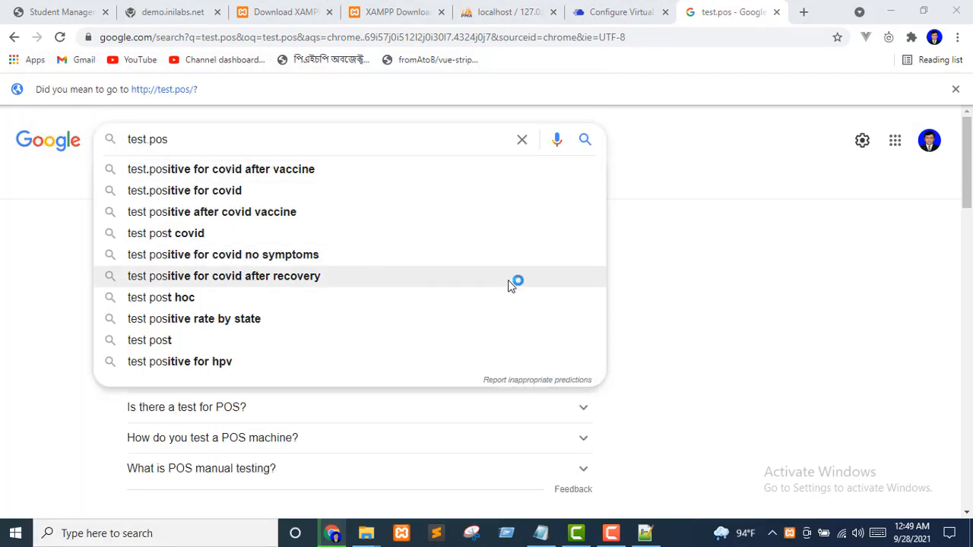
click(245, 79)
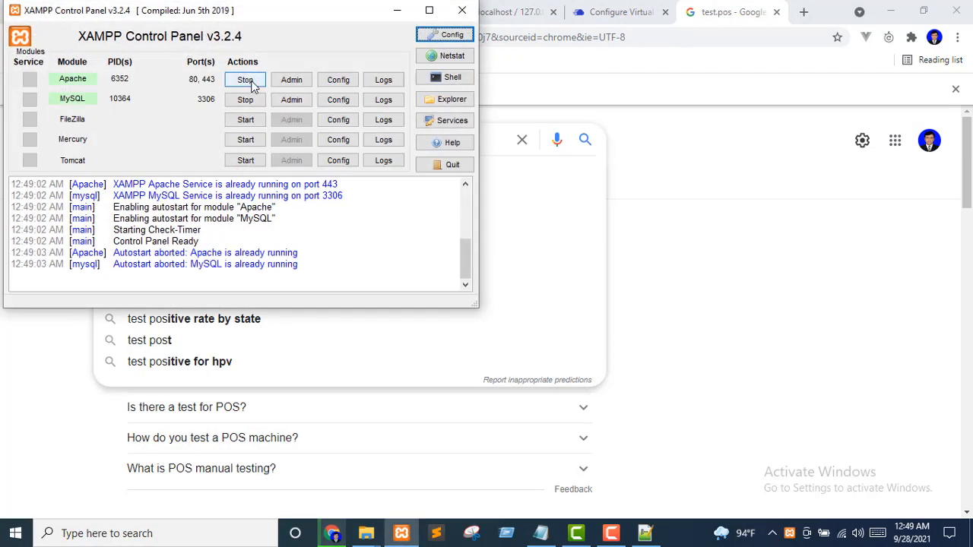
click(249, 101)
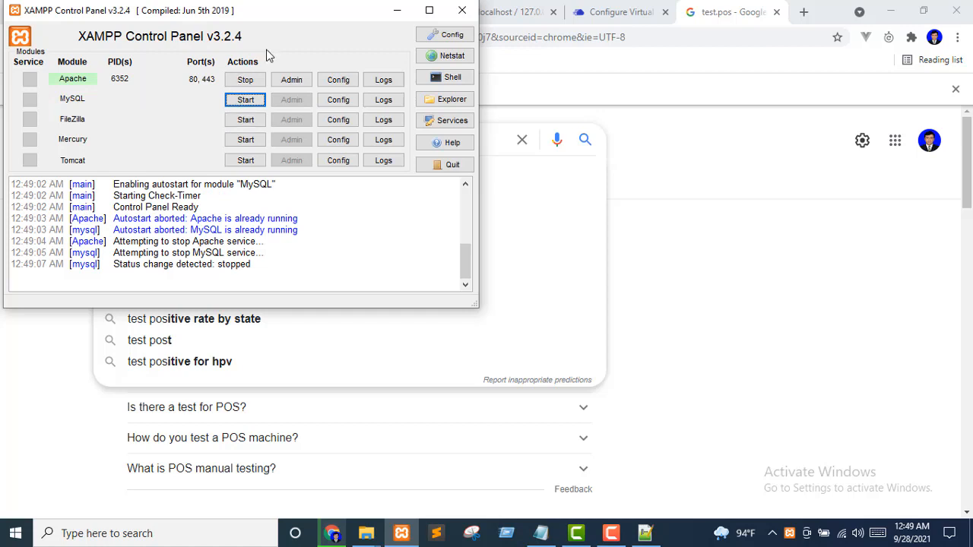
click(238, 81)
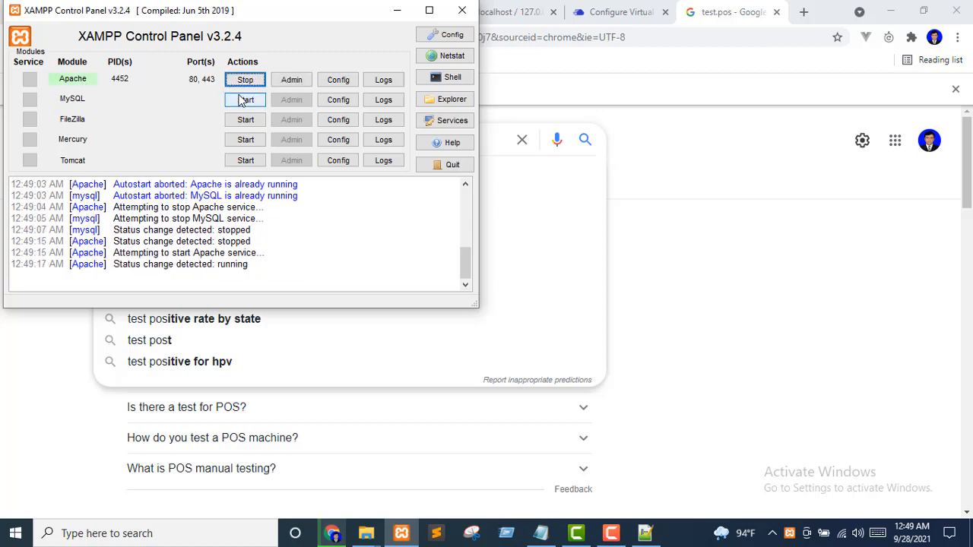
click(244, 102)
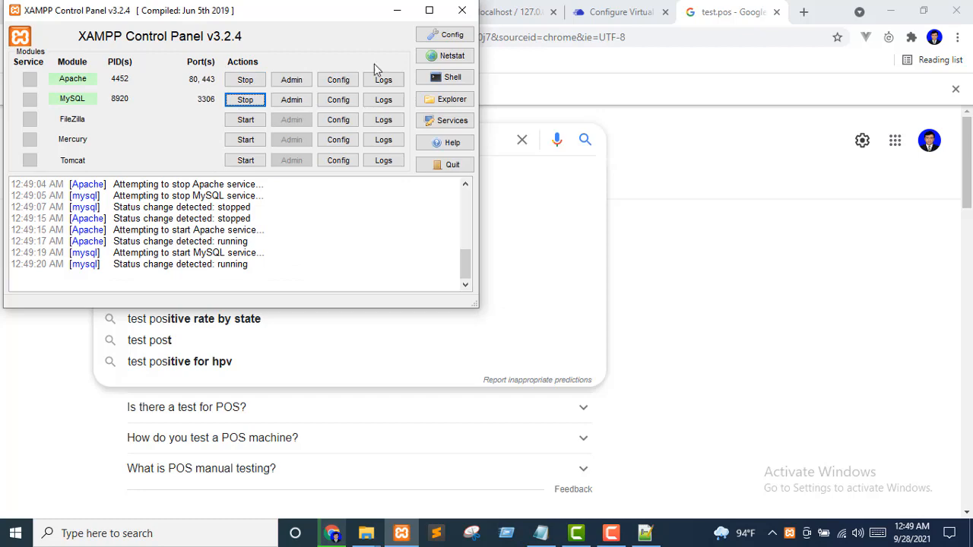
click(462, 9)
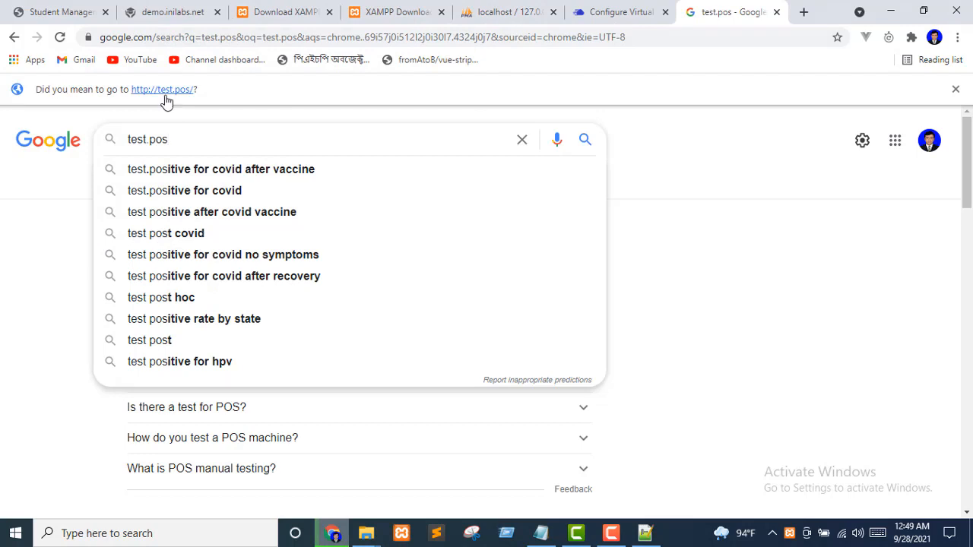
click(803, 11)
text(te)
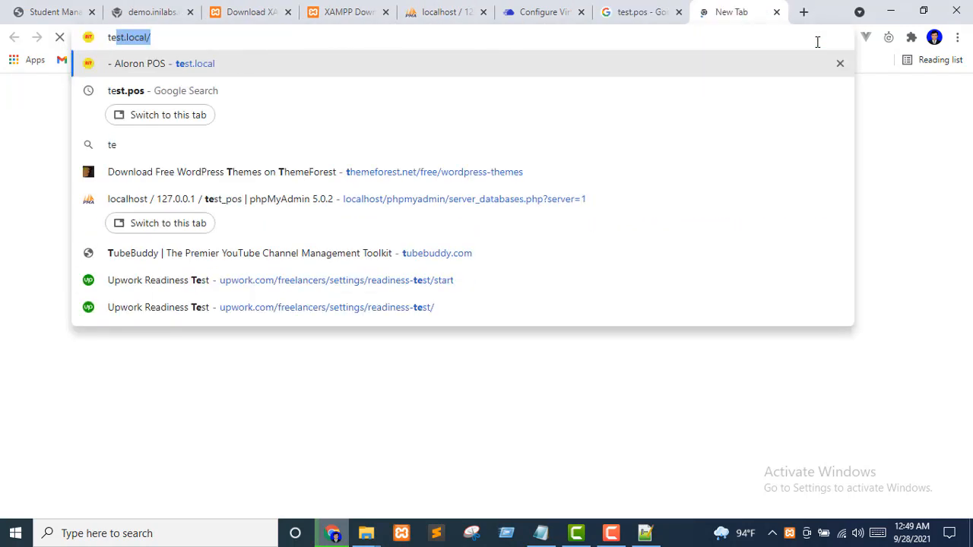
text(st.po)
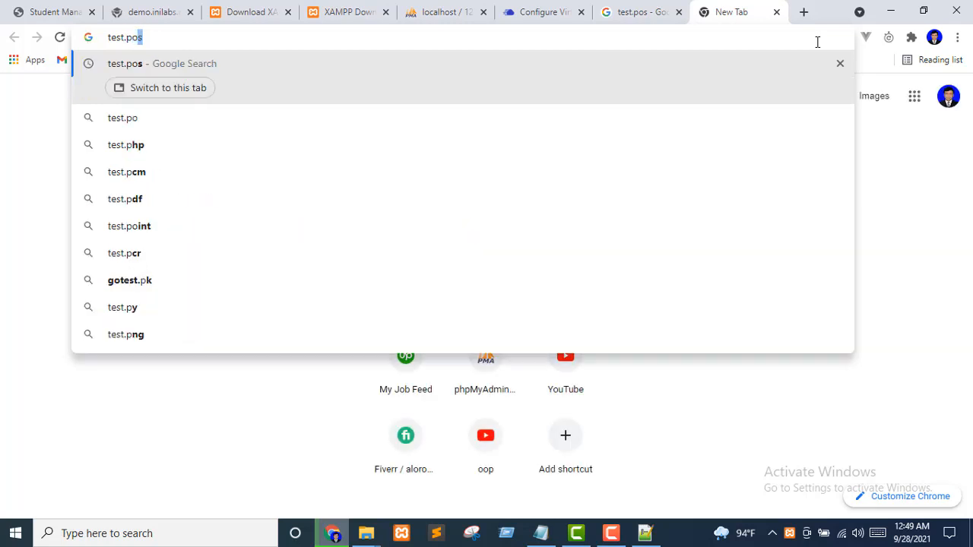
text(s)
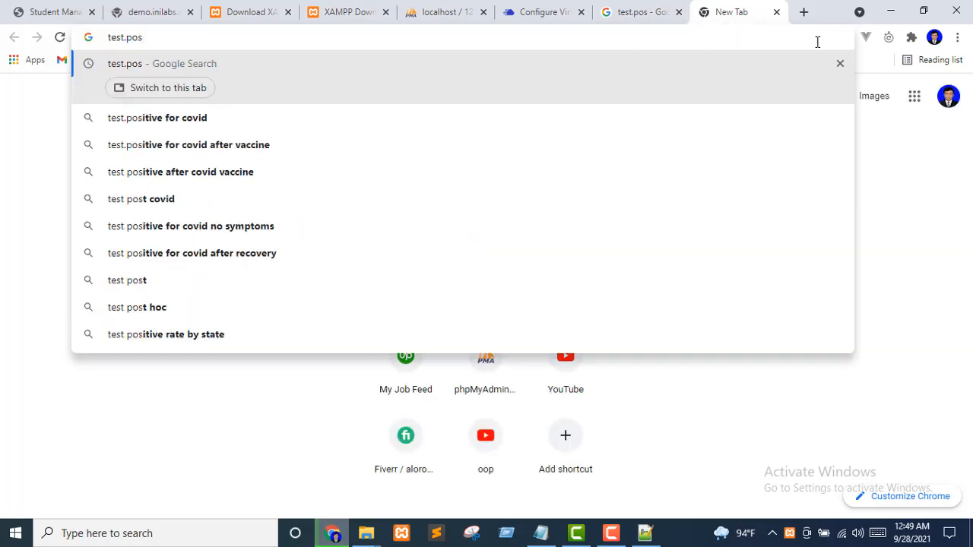
key(Return)
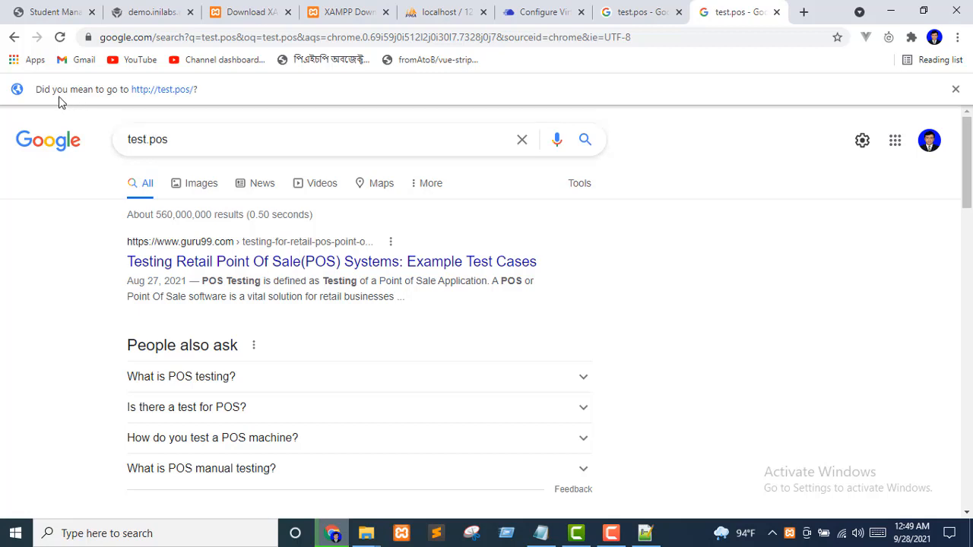
click(175, 91)
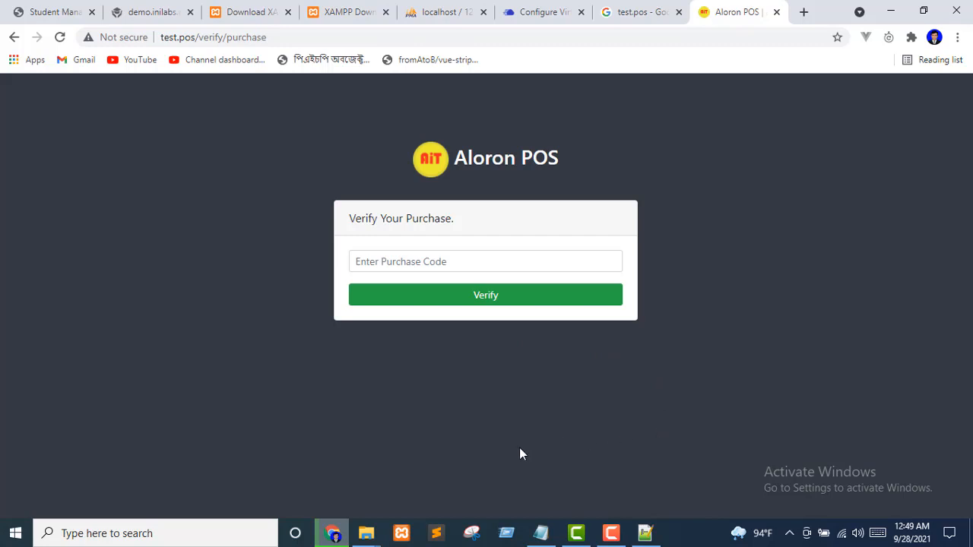
mouse_move(367, 535)
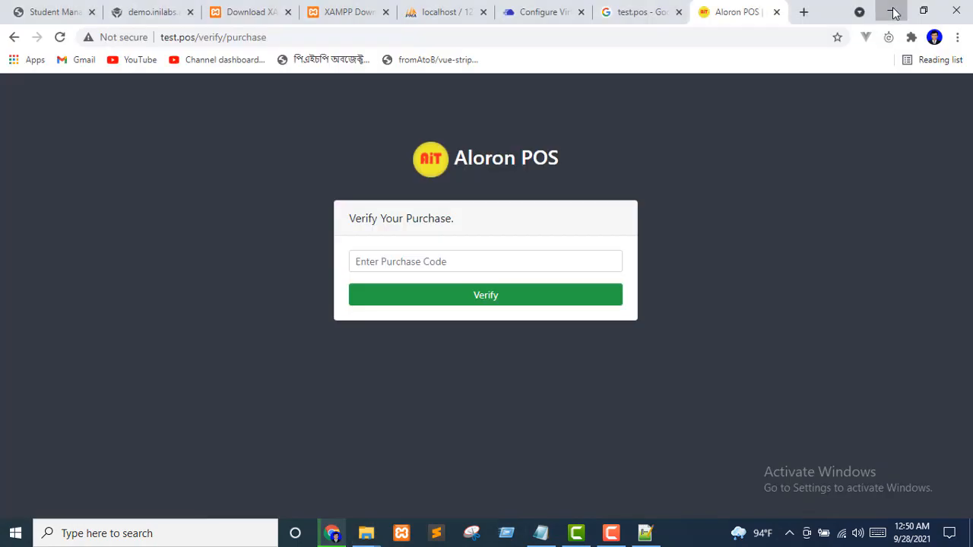
Minimize Chrome, the hosts editor and the Explorer windows to reach the desktop
click(891, 10)
click(893, 10)
click(892, 10)
click(891, 10)
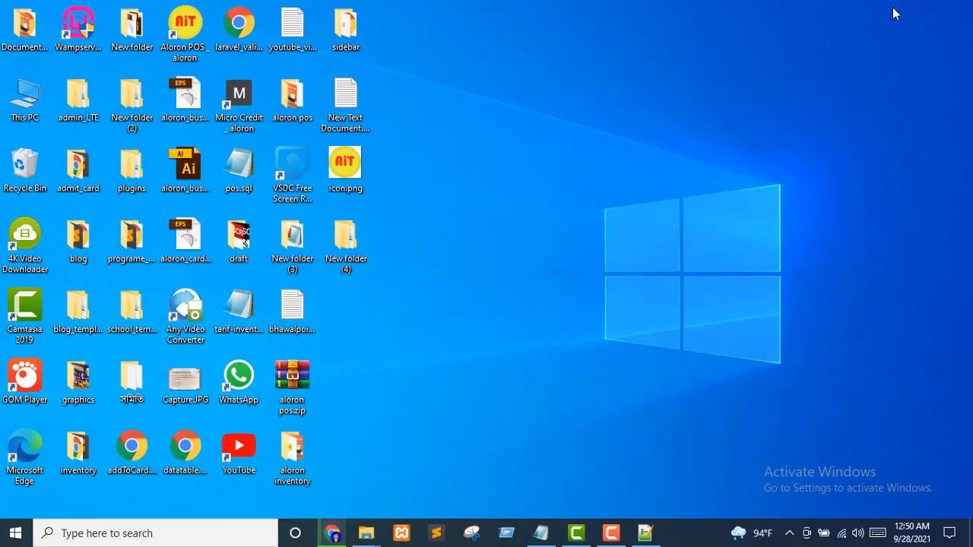
Open purchase_code.txt from the aloron pos folder, copy the purchase code, and return to Chrome
double_click(292, 92)
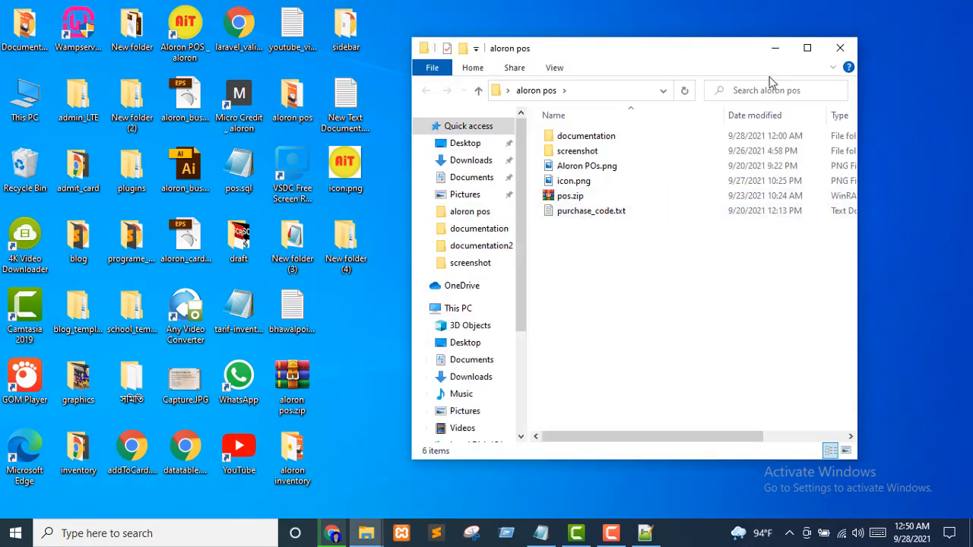
click(808, 48)
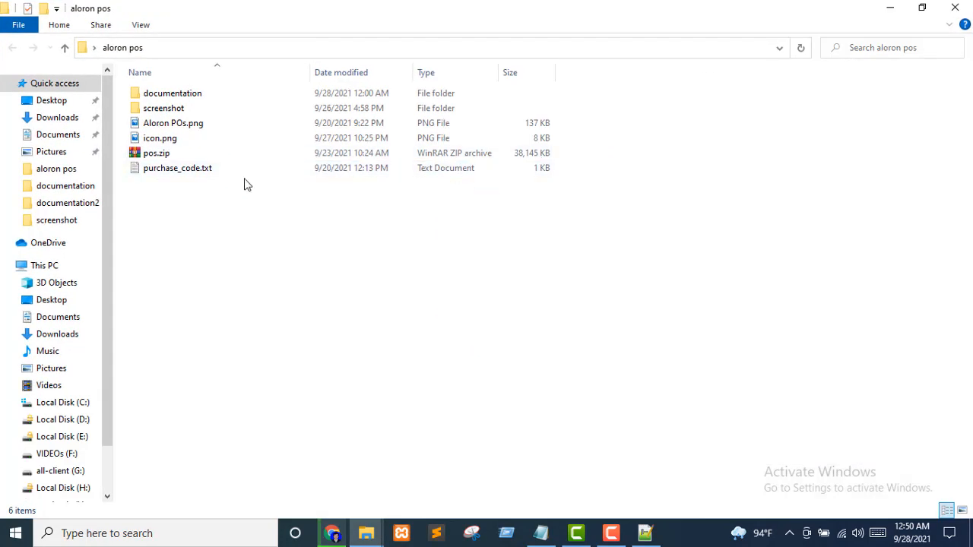
double_click(141, 174)
drag(286, 67, 103, 67)
key(ctrl+c)
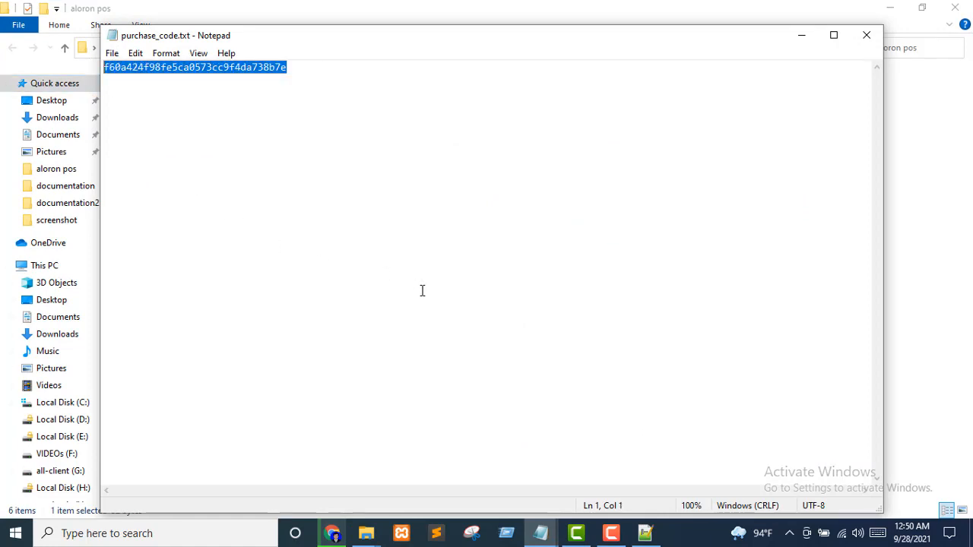
click(329, 533)
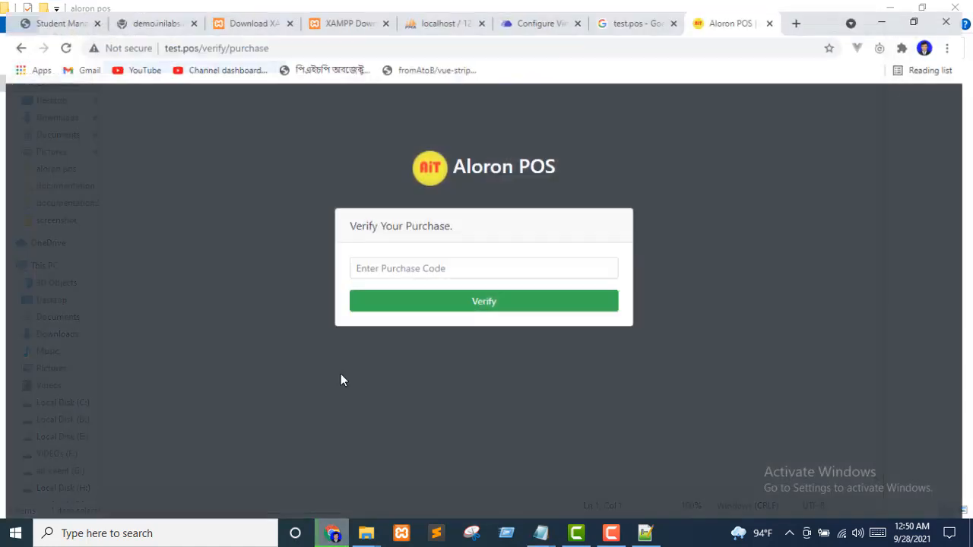
Paste the purchase code and verify it
click(418, 264)
key(ctrl+v)
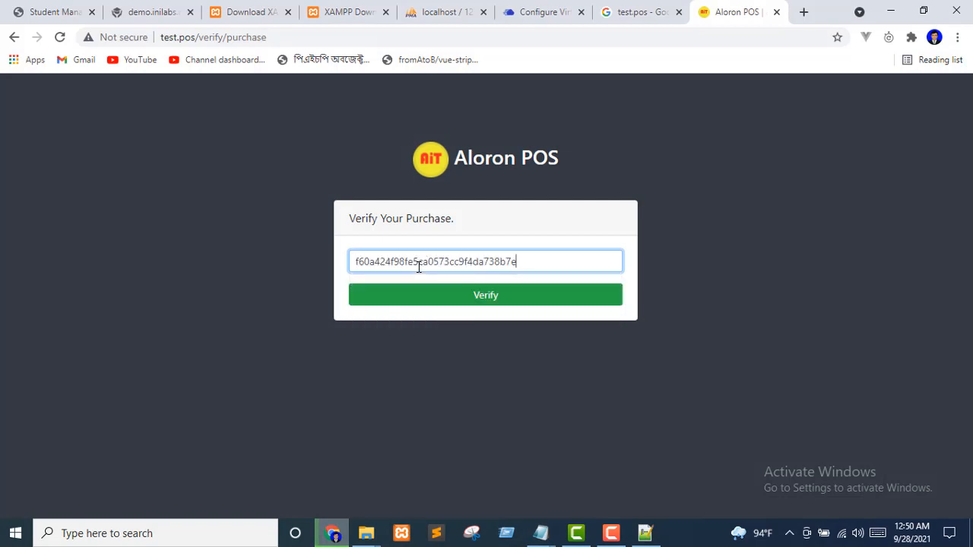
click(478, 304)
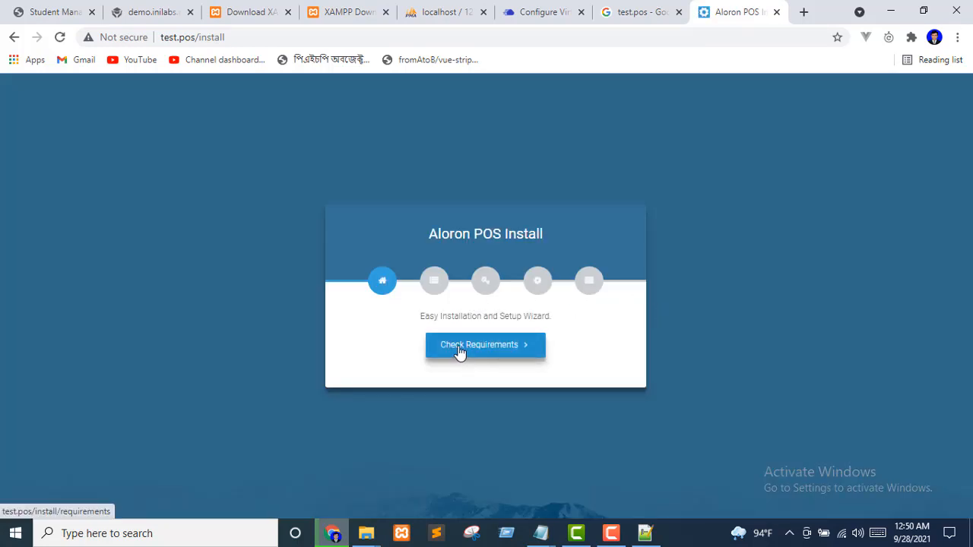
Pass the server requirements and folder permissions checks, continuing to environment configuration
click(460, 346)
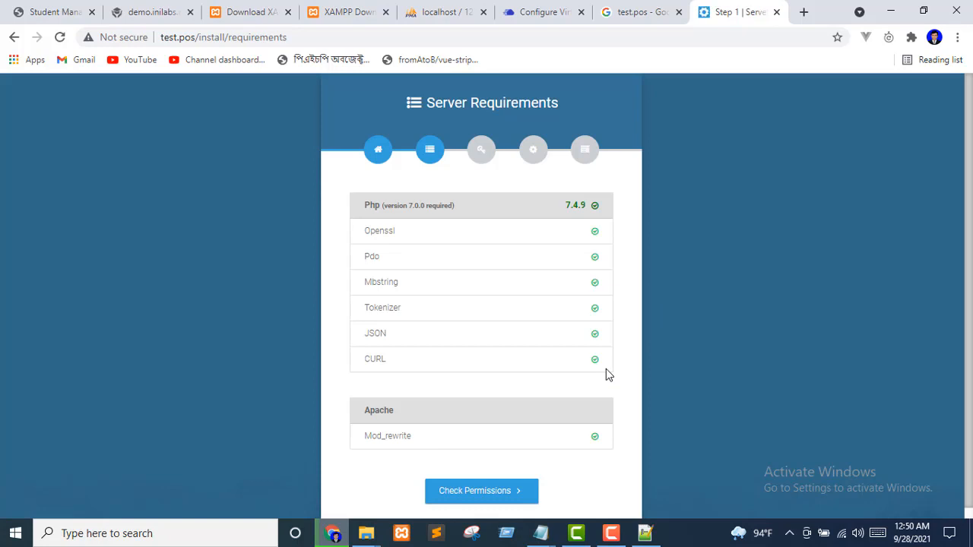
scroll(569, 304, down, 1)
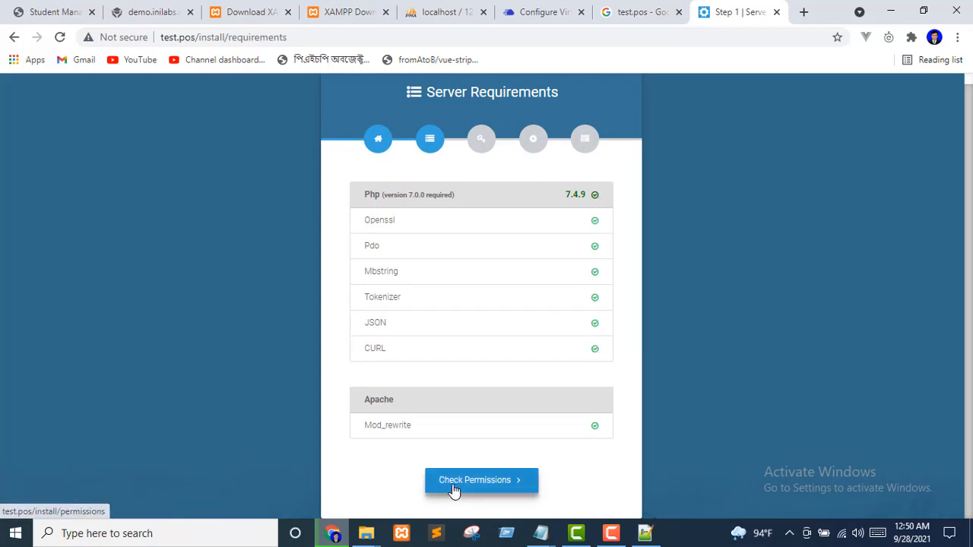
click(454, 491)
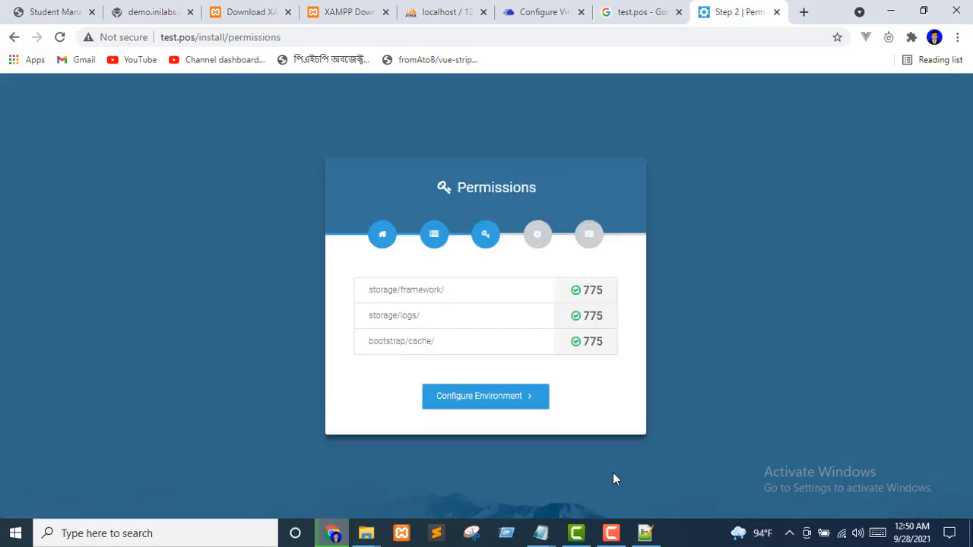
click(476, 410)
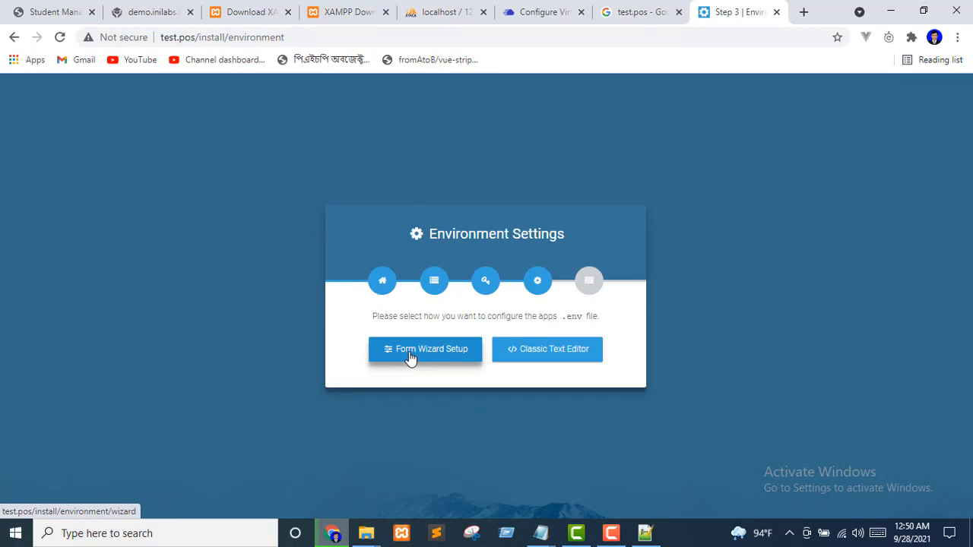
Use the guided form setup and choose Aloron POS as the App Name
click(416, 358)
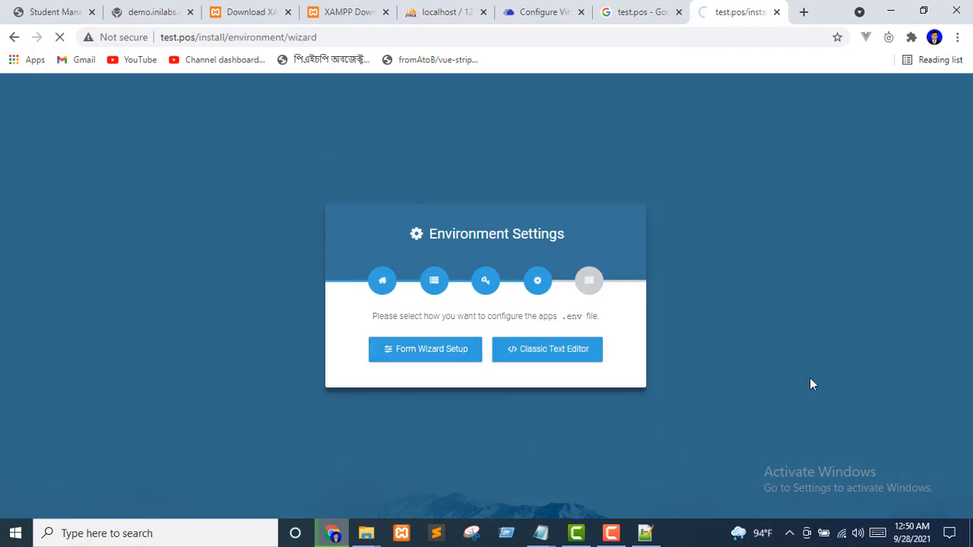
click(426, 263)
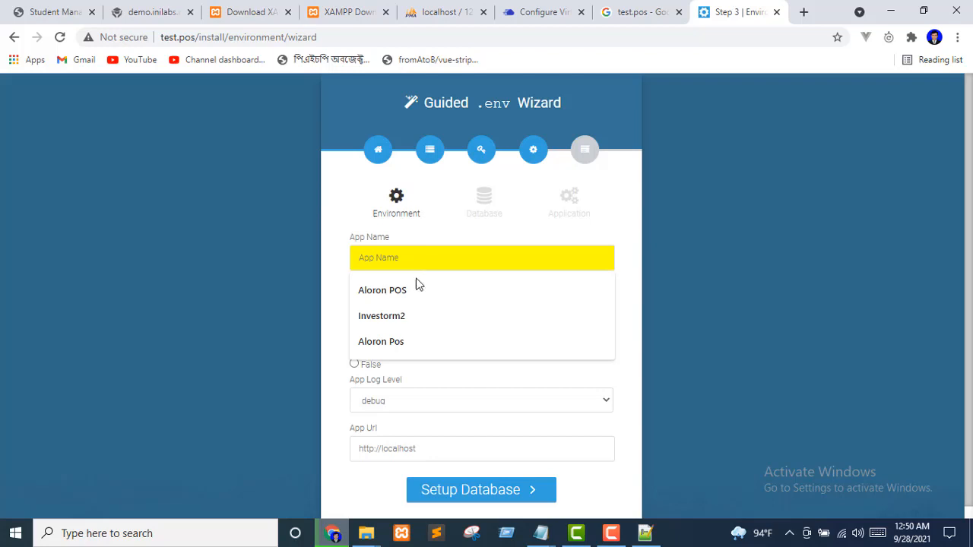
click(411, 291)
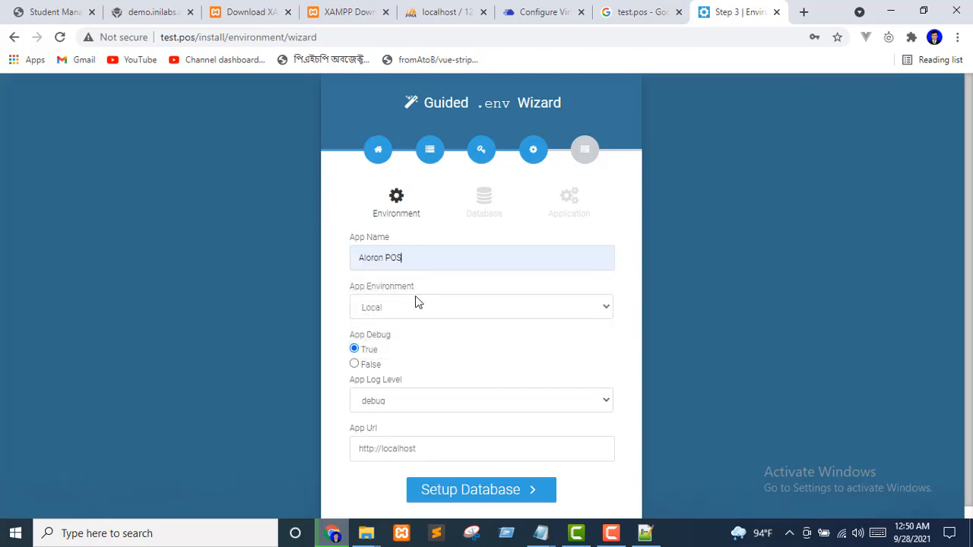
scroll(502, 434, down, 1)
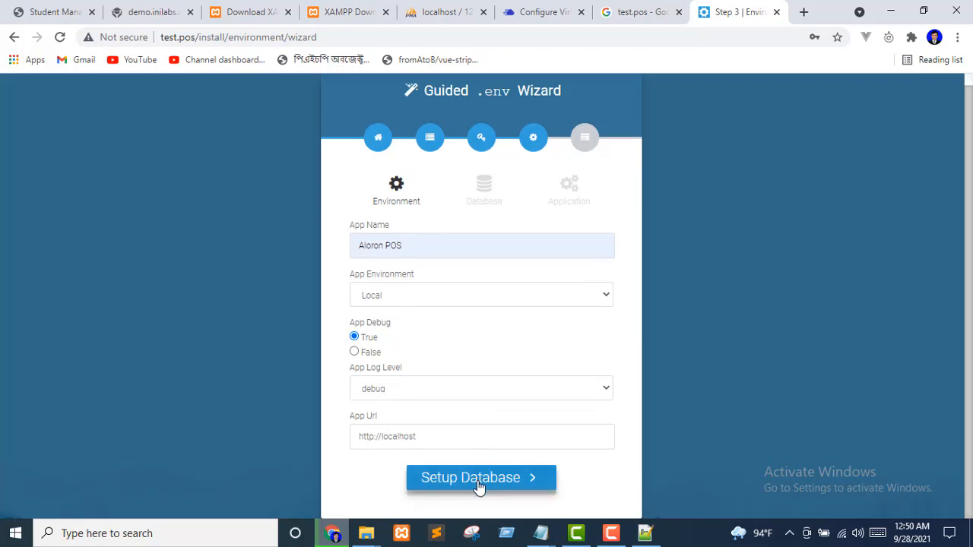
click(481, 483)
Enter database test_pos, user root and a blank password, then continue to Application settings
scroll(486, 427, down, 1)
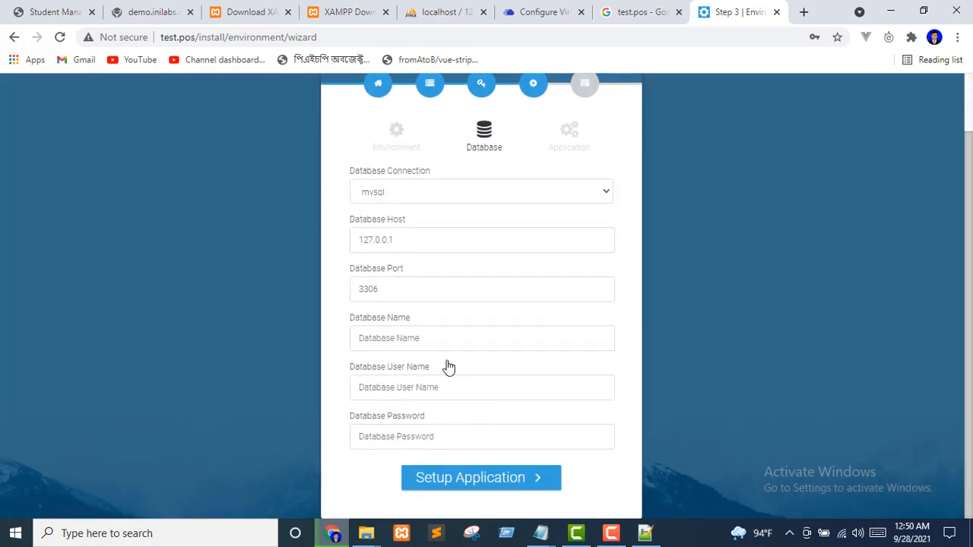
click(433, 337)
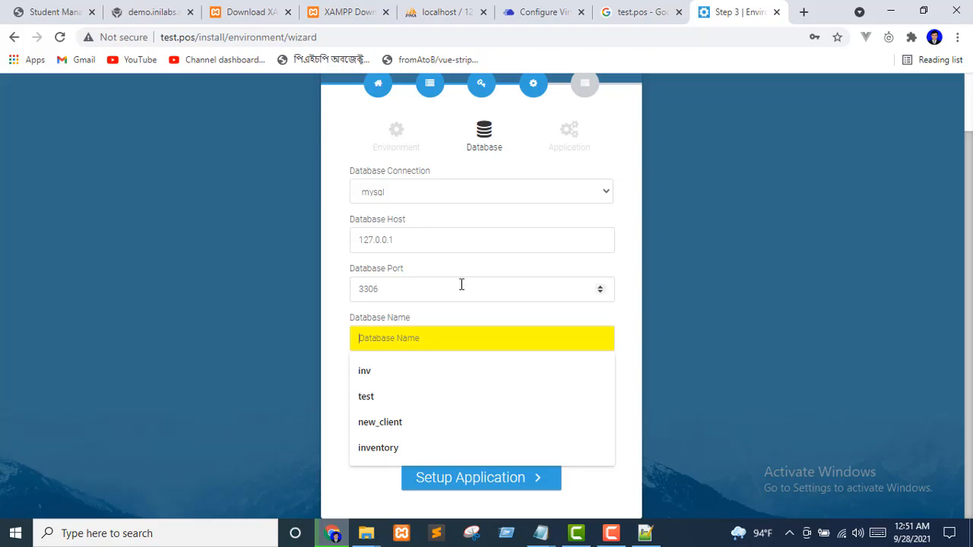
click(447, 12)
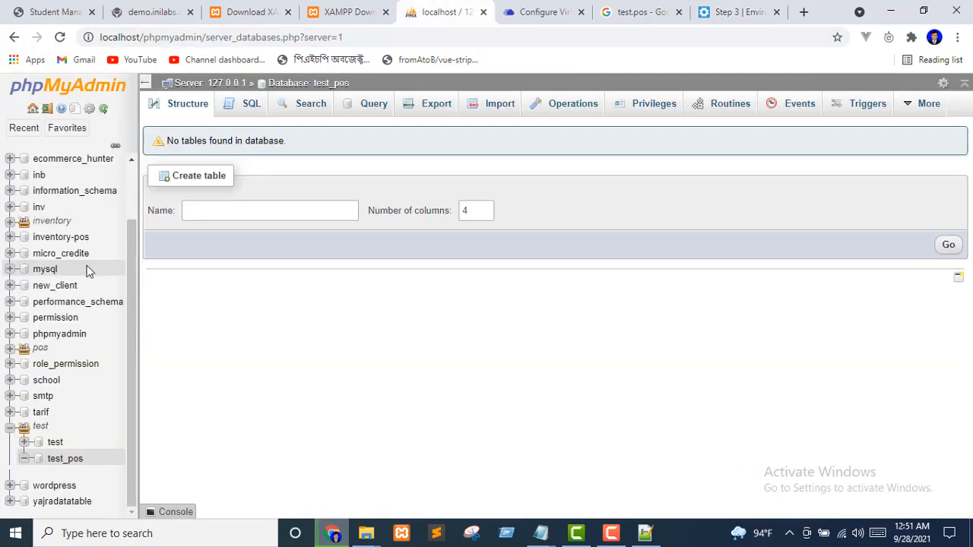
click(728, 9)
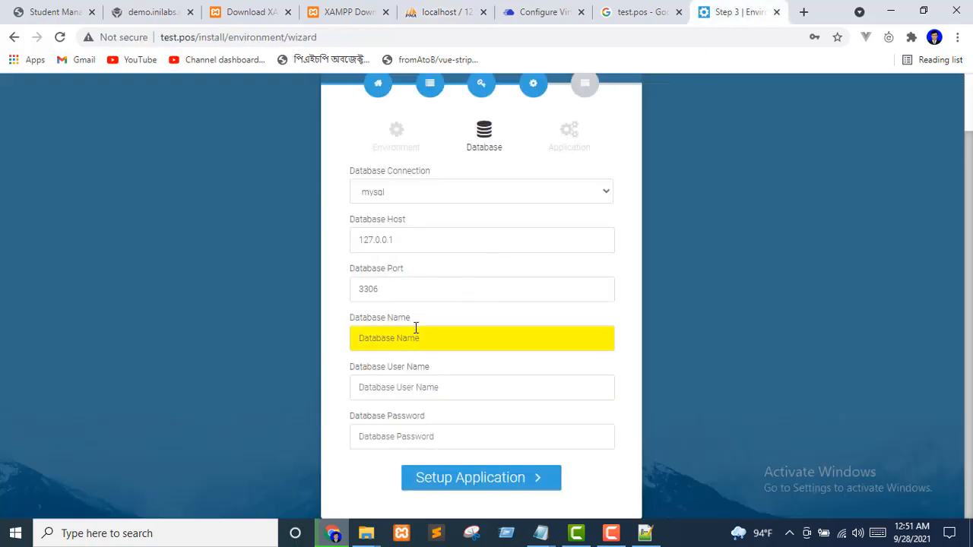
text(test_pos)
click(438, 388)
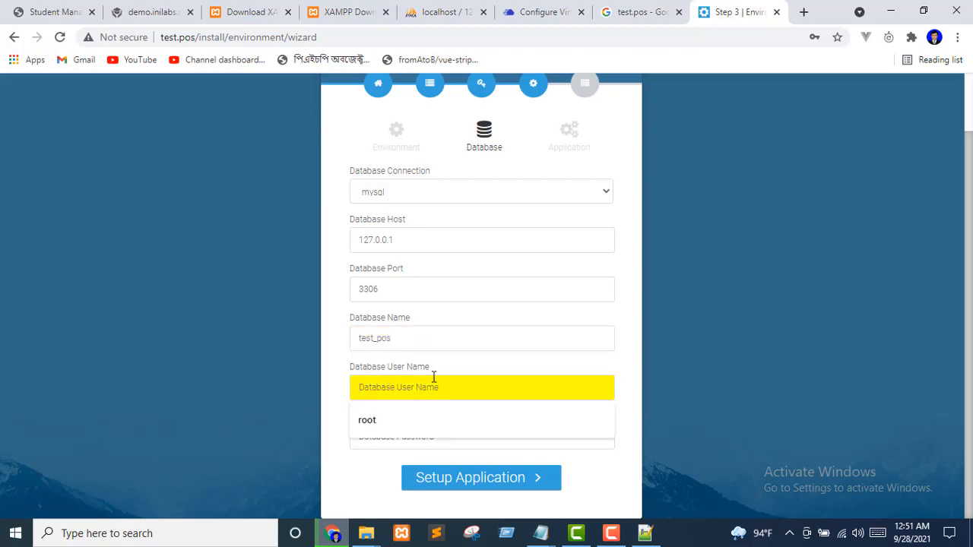
text(root)
click(407, 434)
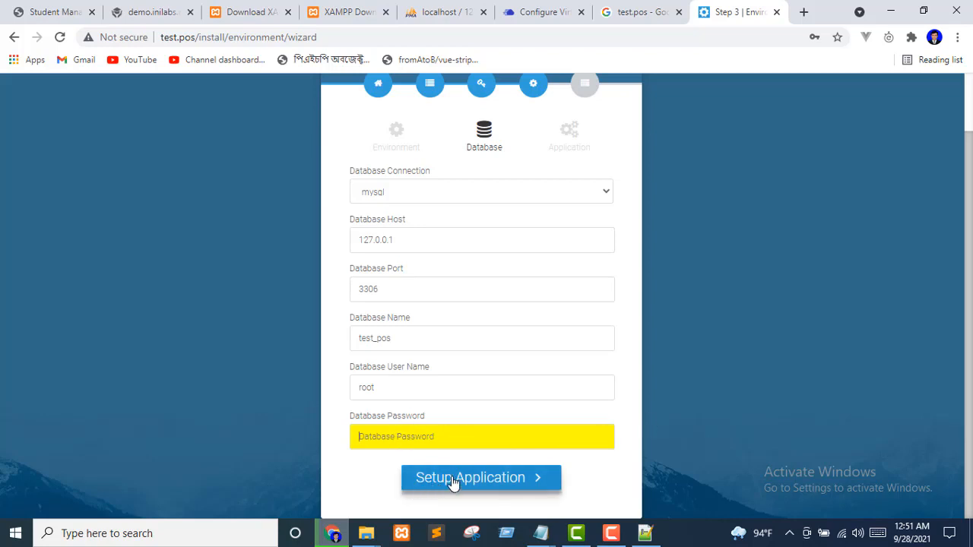
click(453, 480)
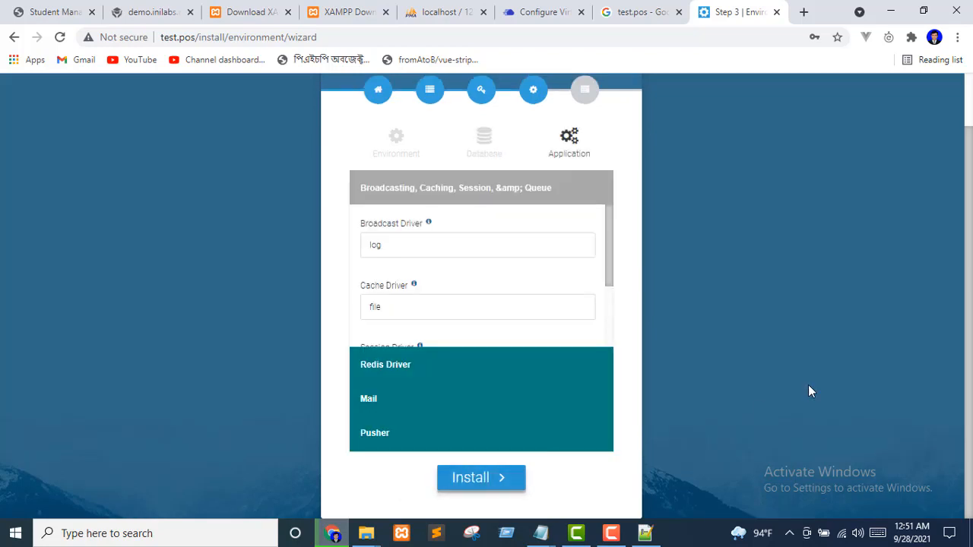
Run the Aloron POS installation, decline saving the database password, and exit to the login page
click(472, 474)
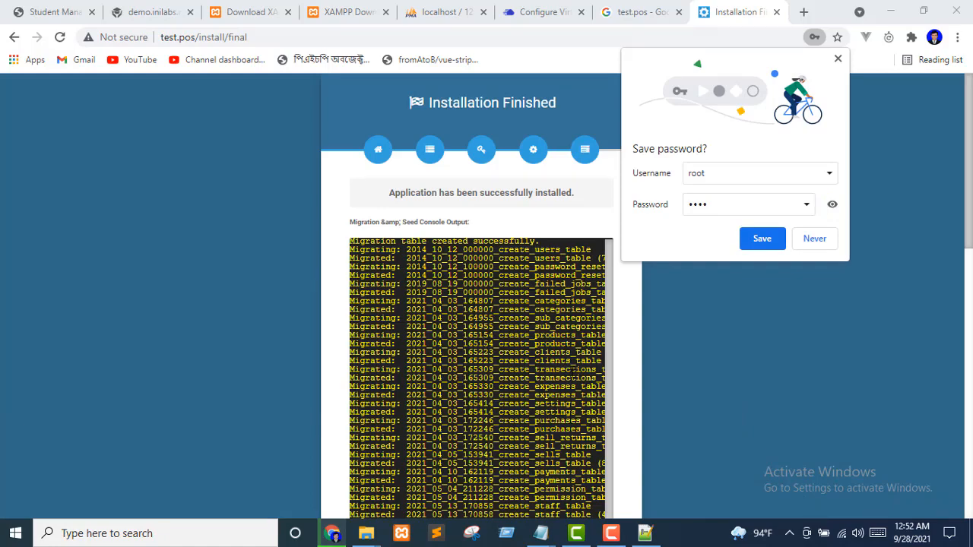
scroll(572, 371, down, 10)
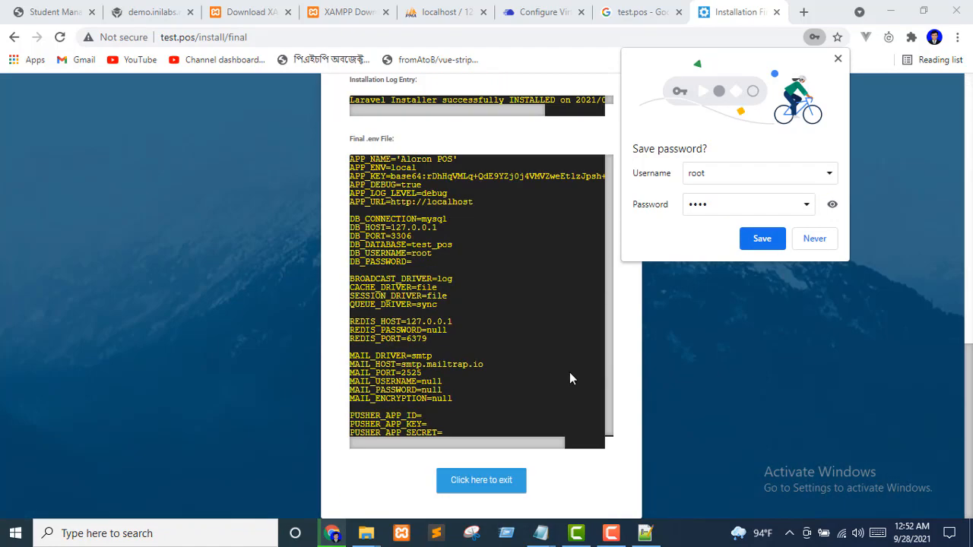
click(814, 240)
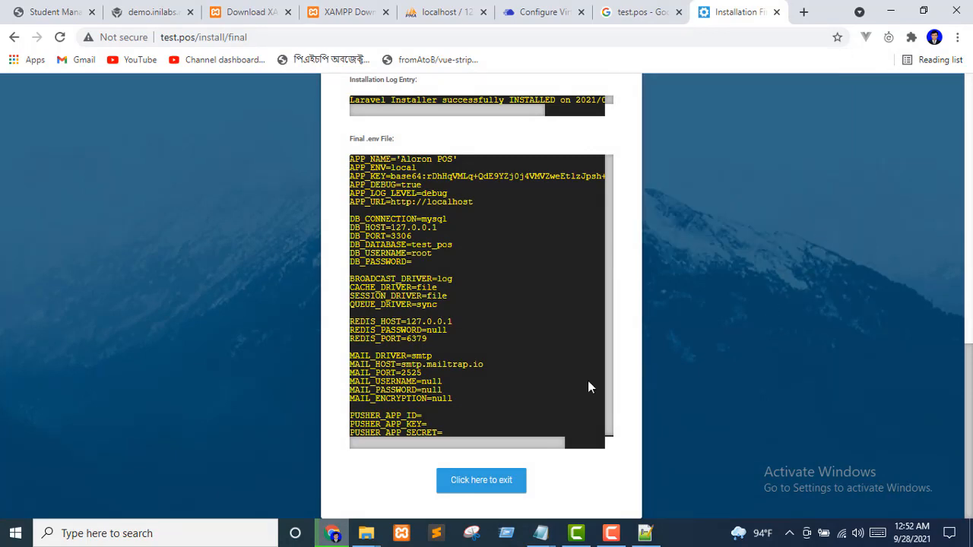
click(482, 494)
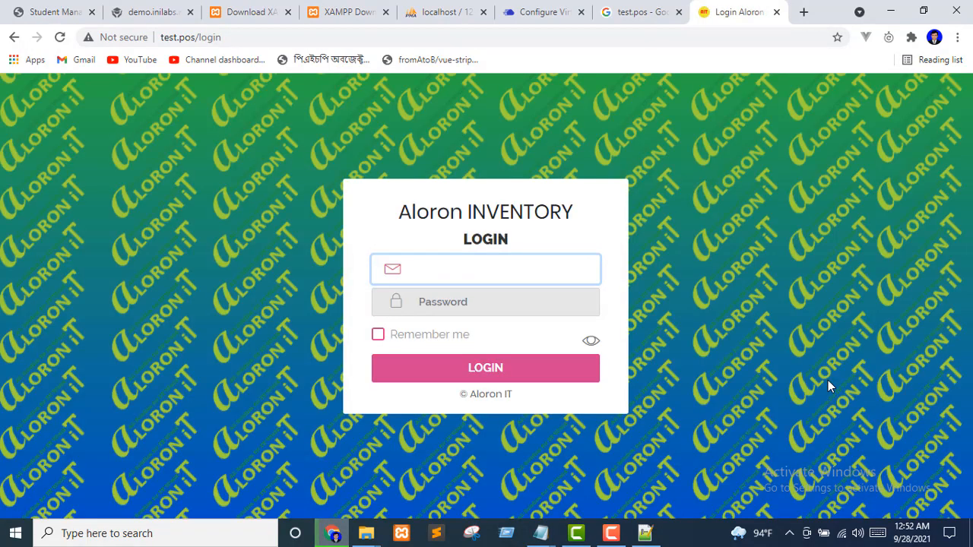
Log in with the saved admin e-mail suggestion and the admin account password
click(510, 231)
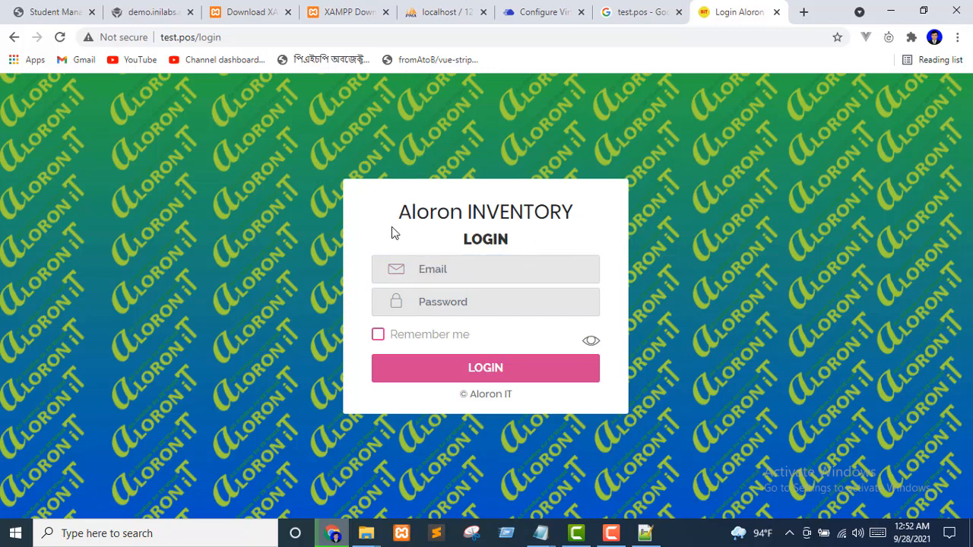
click(442, 270)
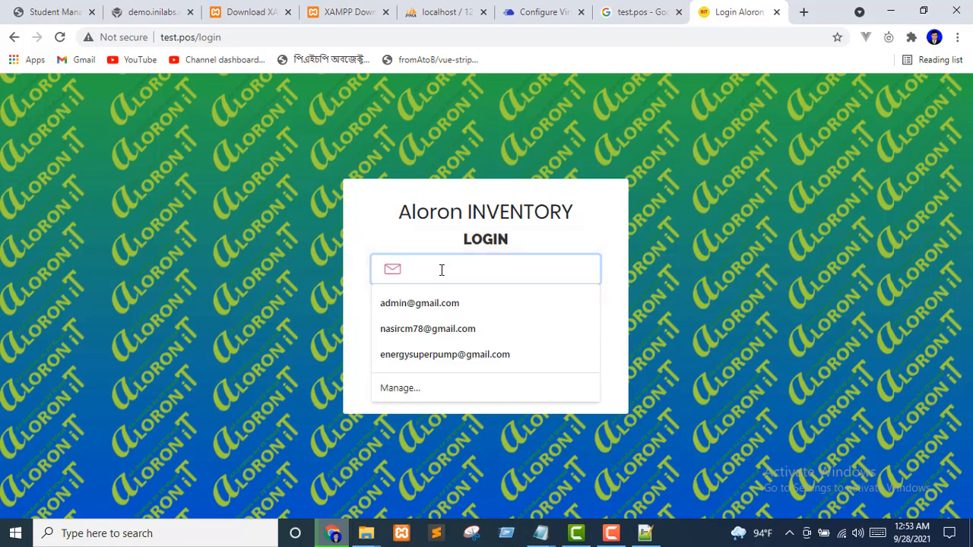
click(446, 303)
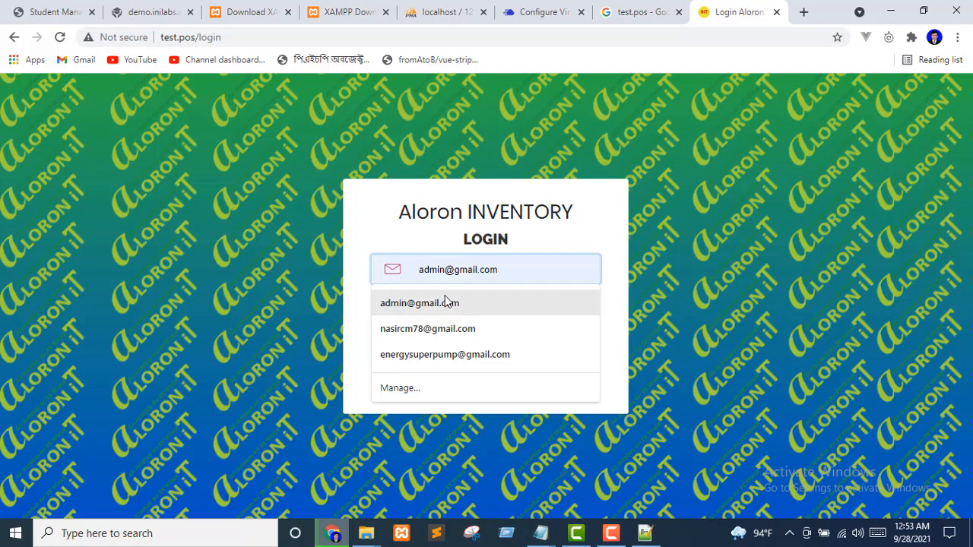
click(475, 298)
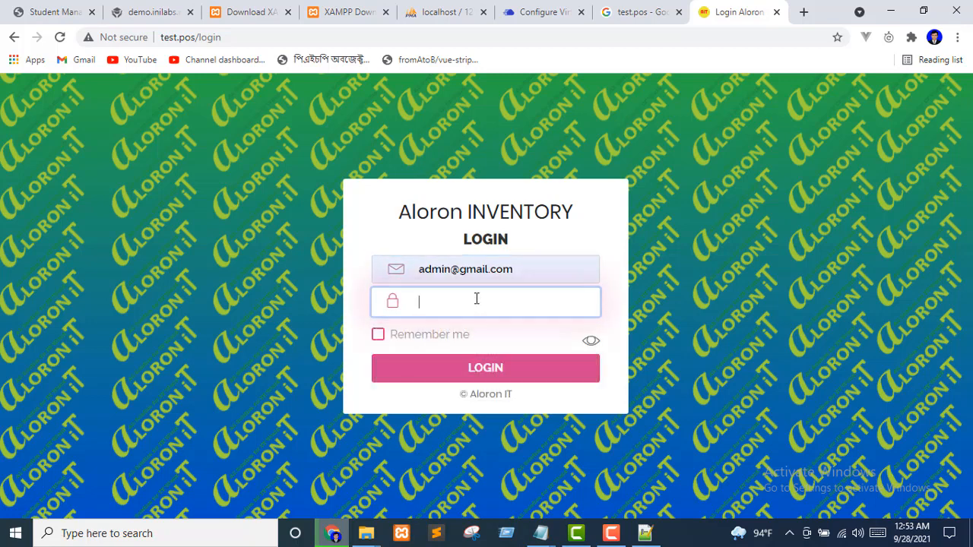
text(12345)
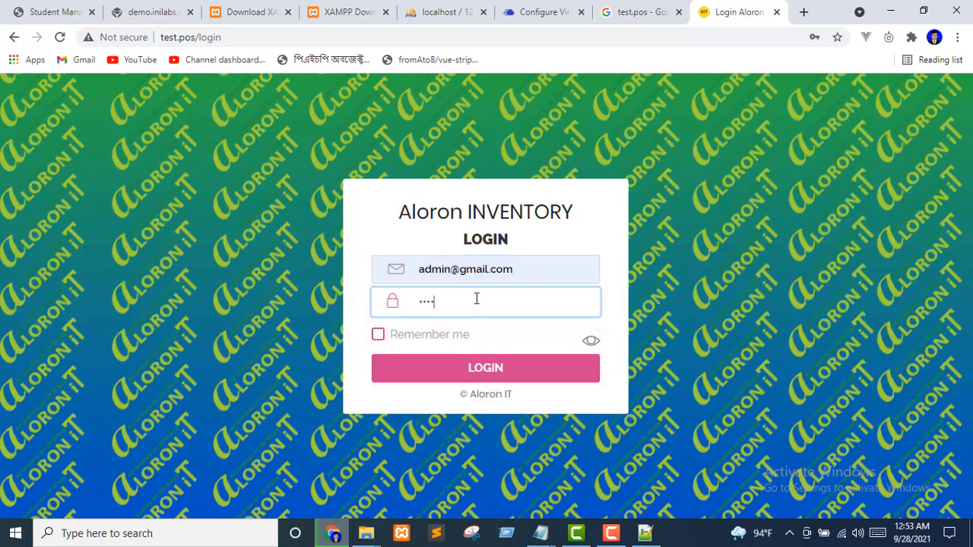
text(6)
click(485, 371)
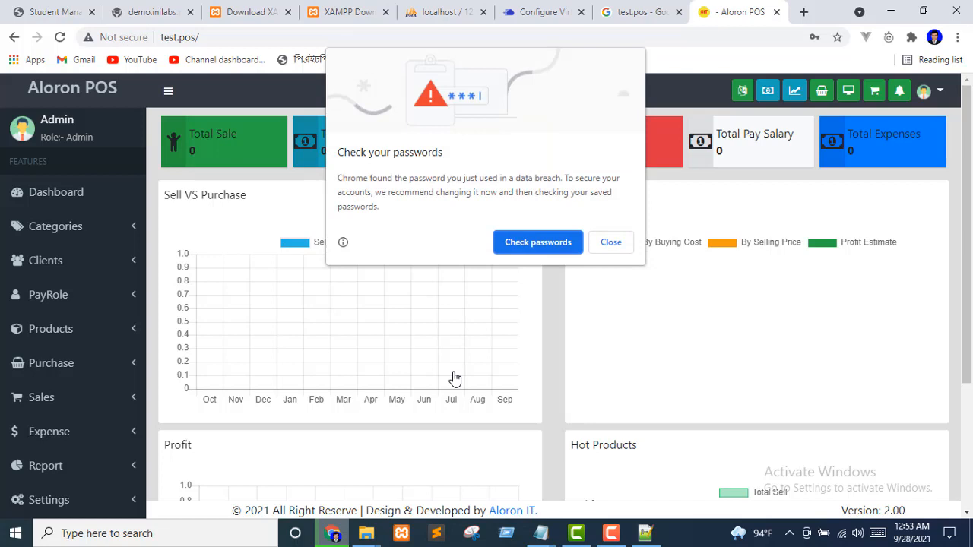
Close Chrome's password breach warning, refuse saving the login, and scroll through the dashboard
click(612, 243)
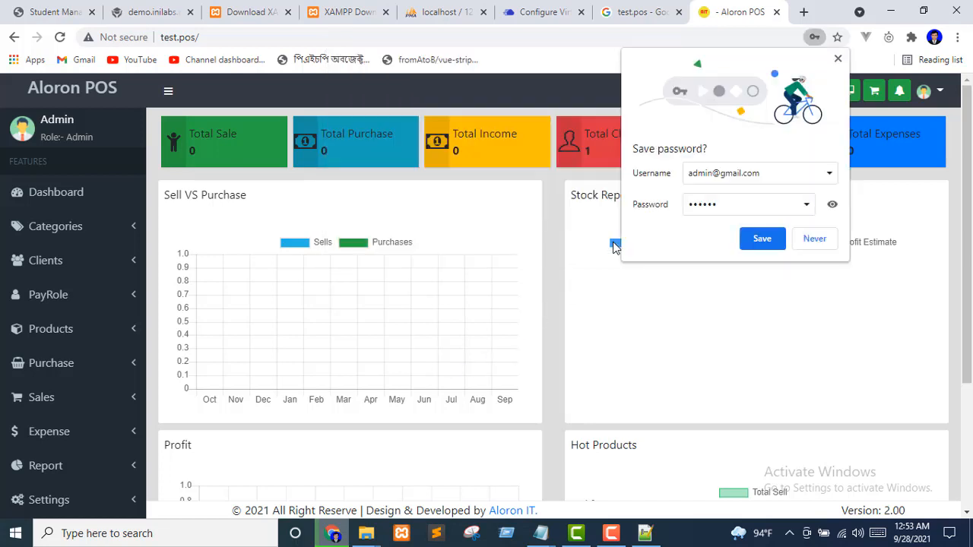
click(814, 242)
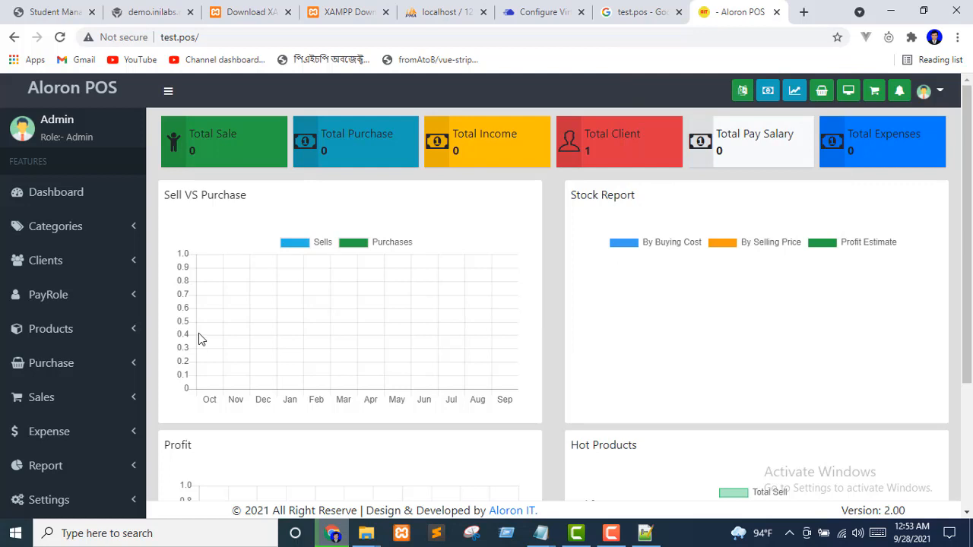
scroll(256, 345, down, 3)
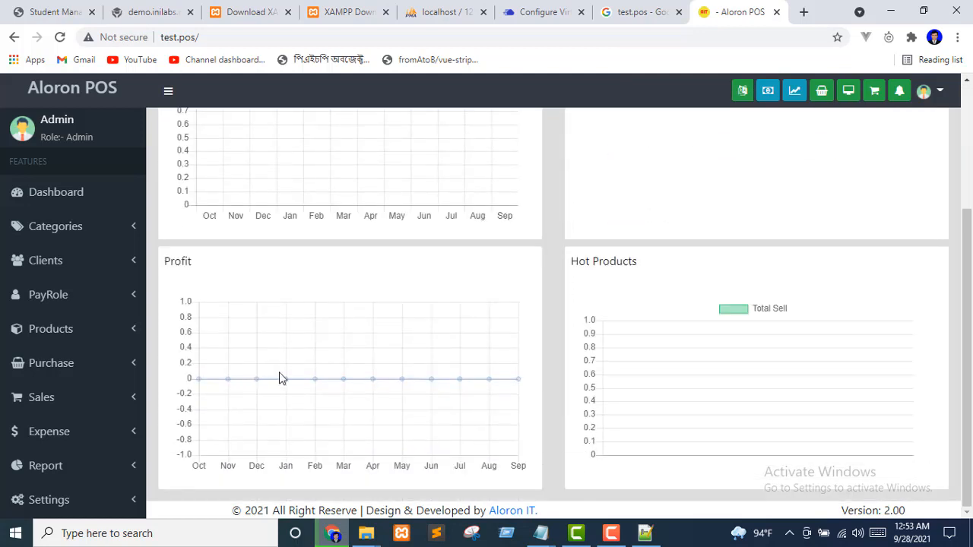
scroll(280, 377, up, 3)
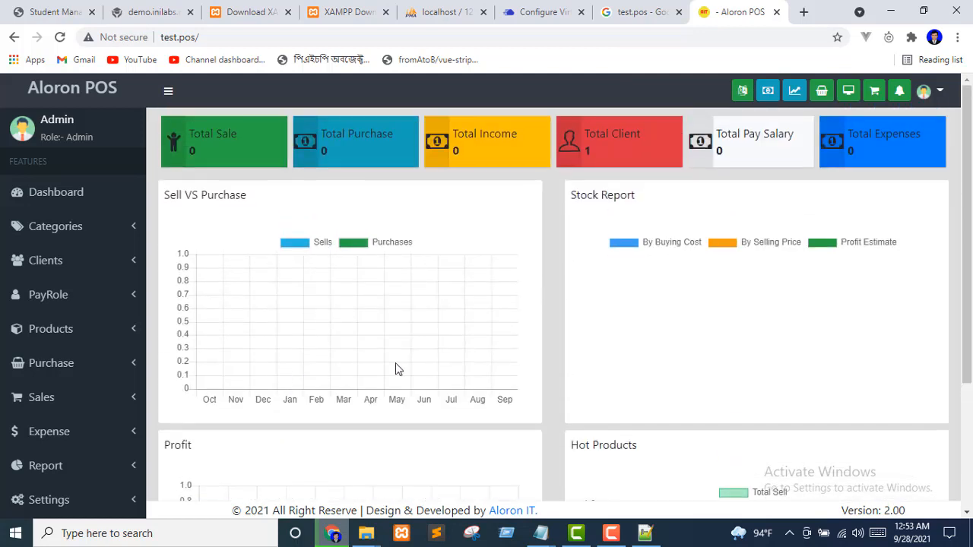